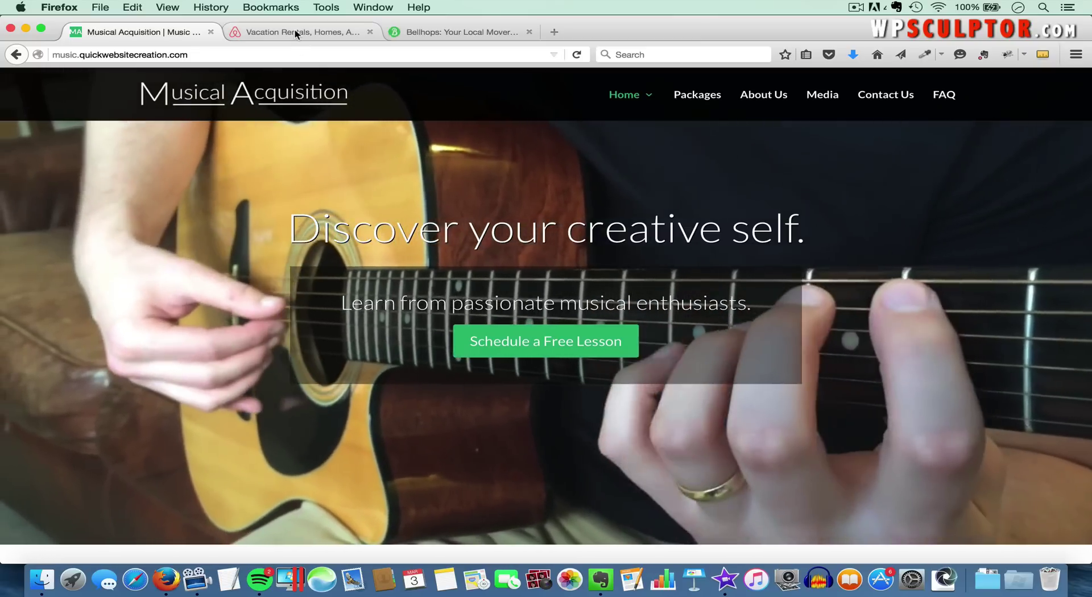
Look at the Airbnb and Bellhops home pages as examples of websites with video backgrounds
click(297, 31)
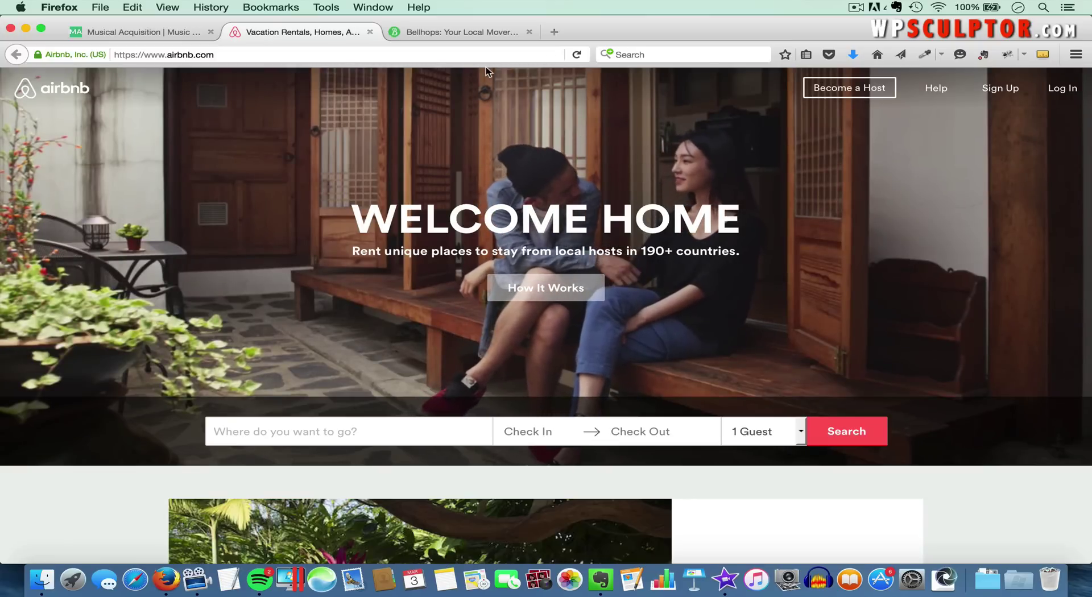
click(469, 31)
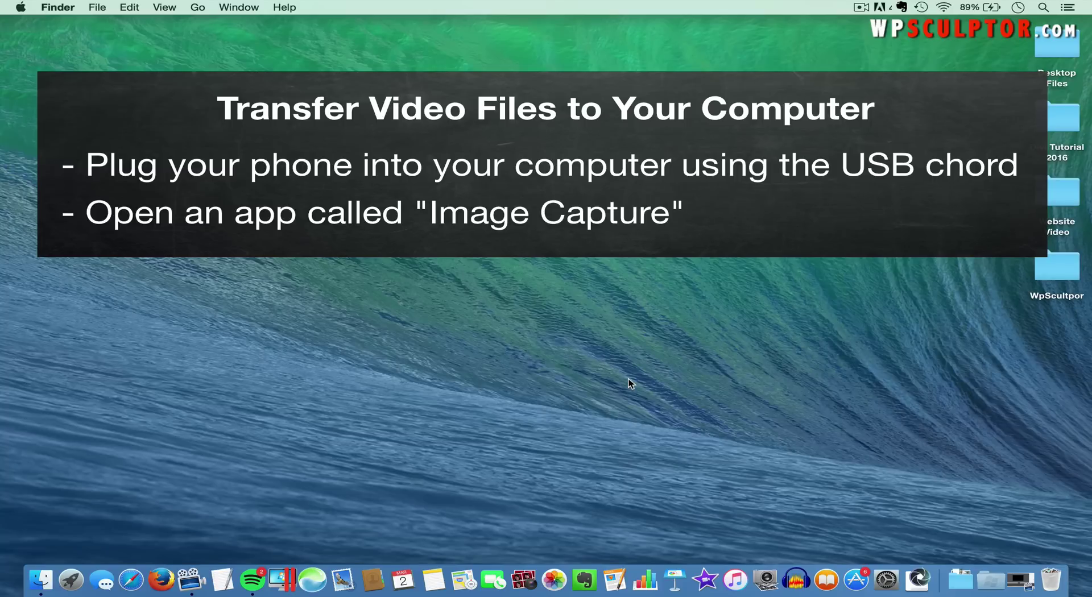
Open Image Capture from the Applications folder
click(41, 579)
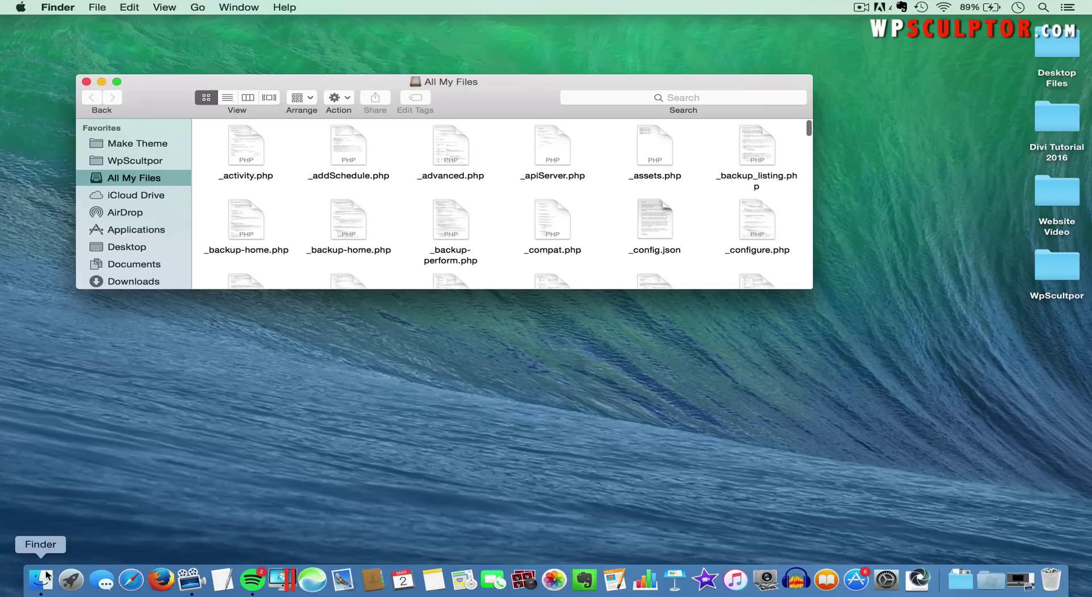
click(136, 231)
double_click(540, 250)
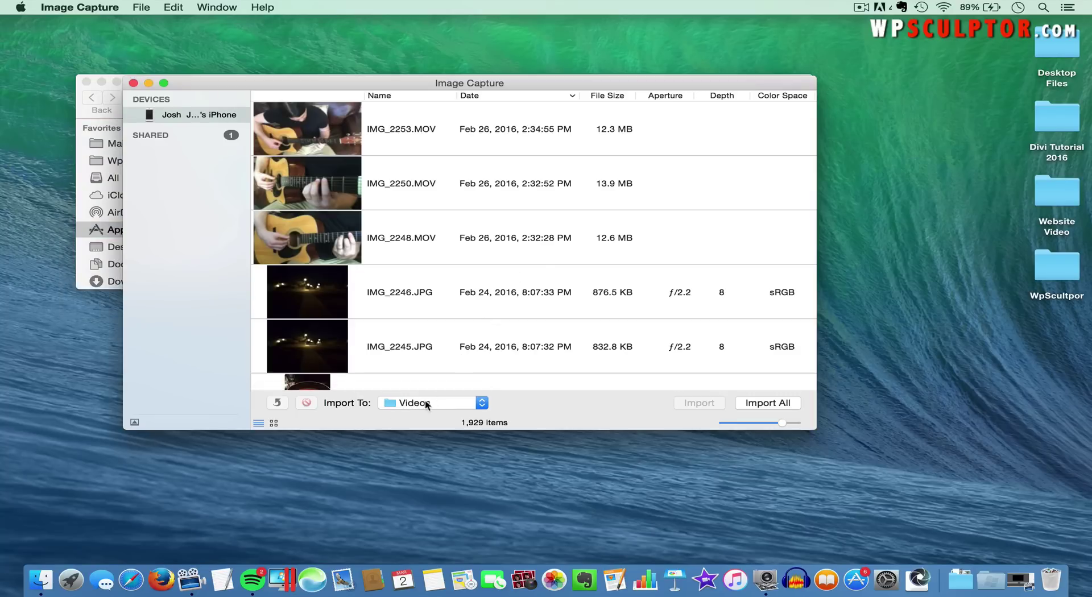
Set the import destination for the phone's files to the Website Video folder on the Desktop
click(415, 403)
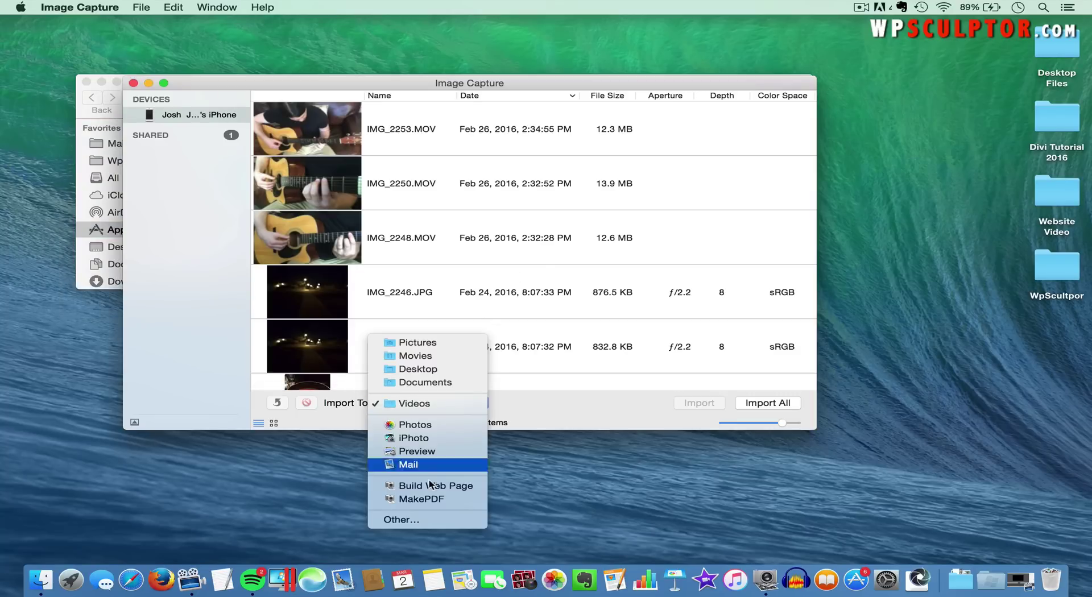
click(415, 520)
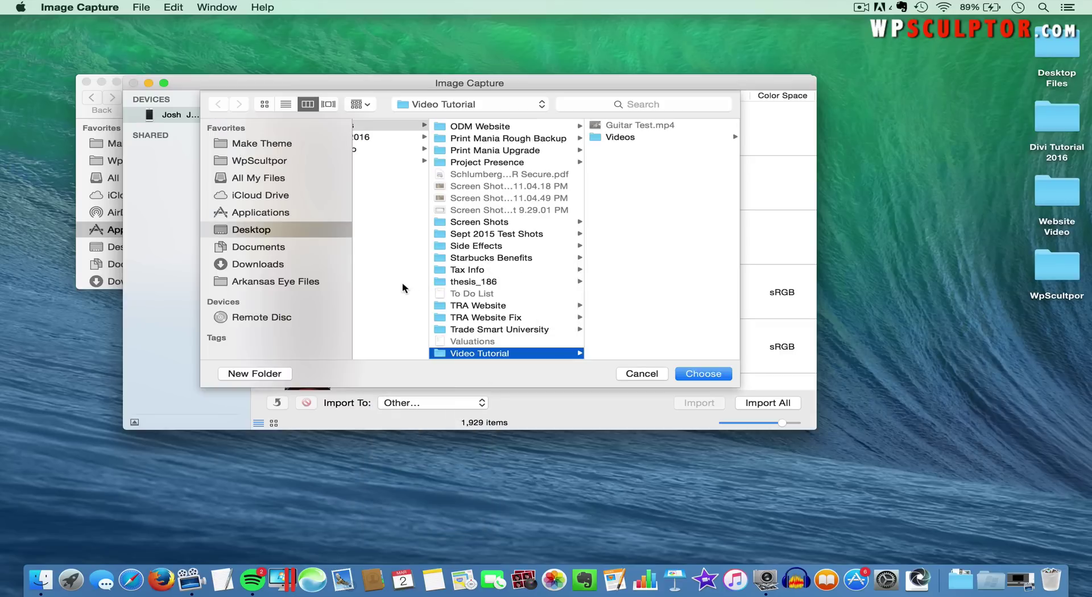
scroll(401, 282, left, 5)
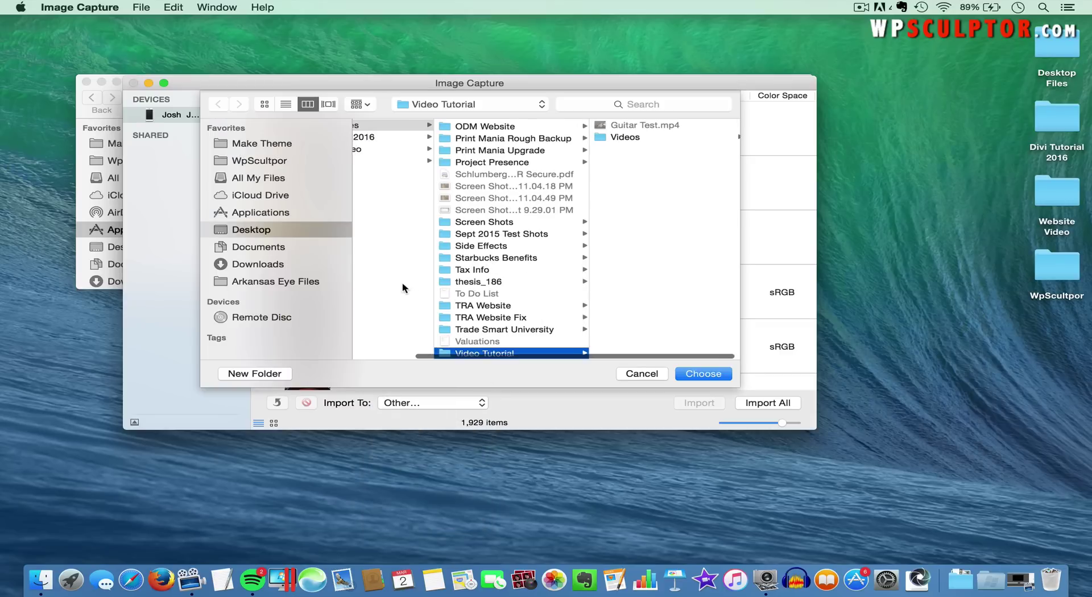
click(404, 150)
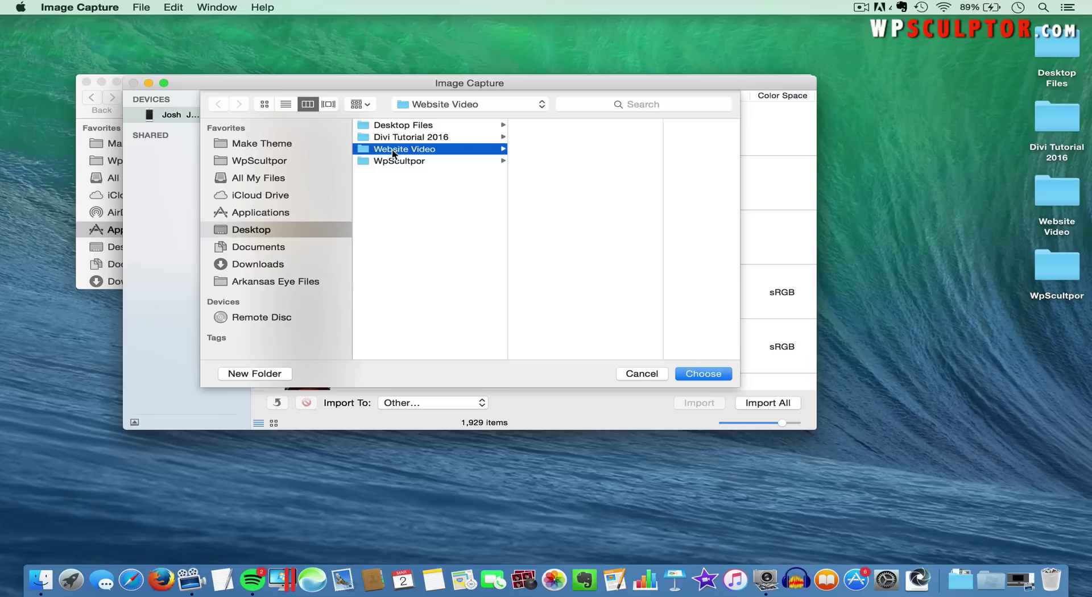
click(705, 374)
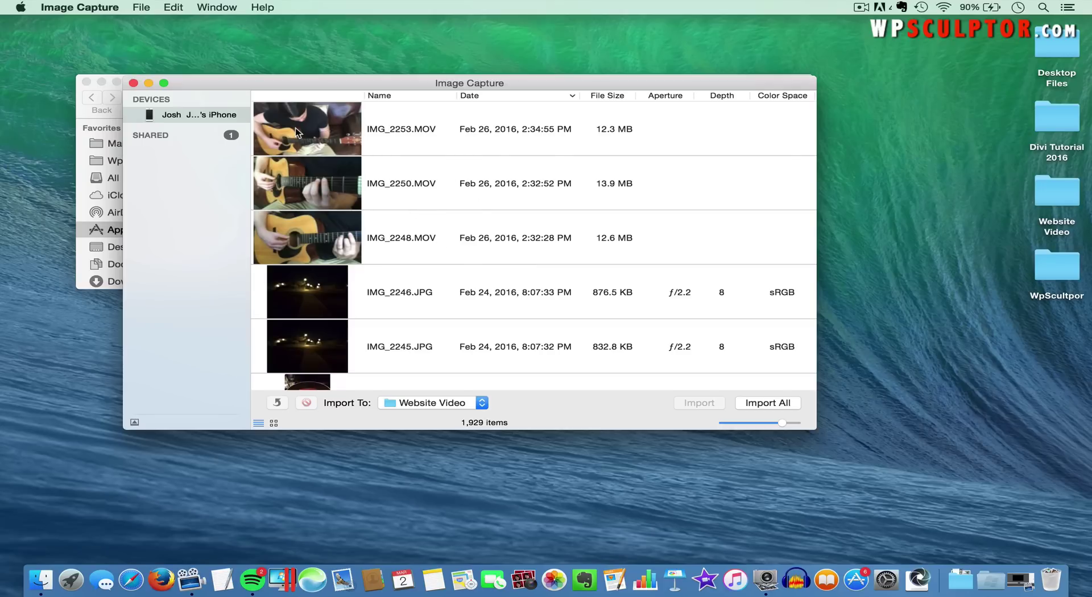
Import the clips IMG_2253.MOV, IMG_2250.MOV and IMG_2248.MOV from the iPhone
click(274, 127)
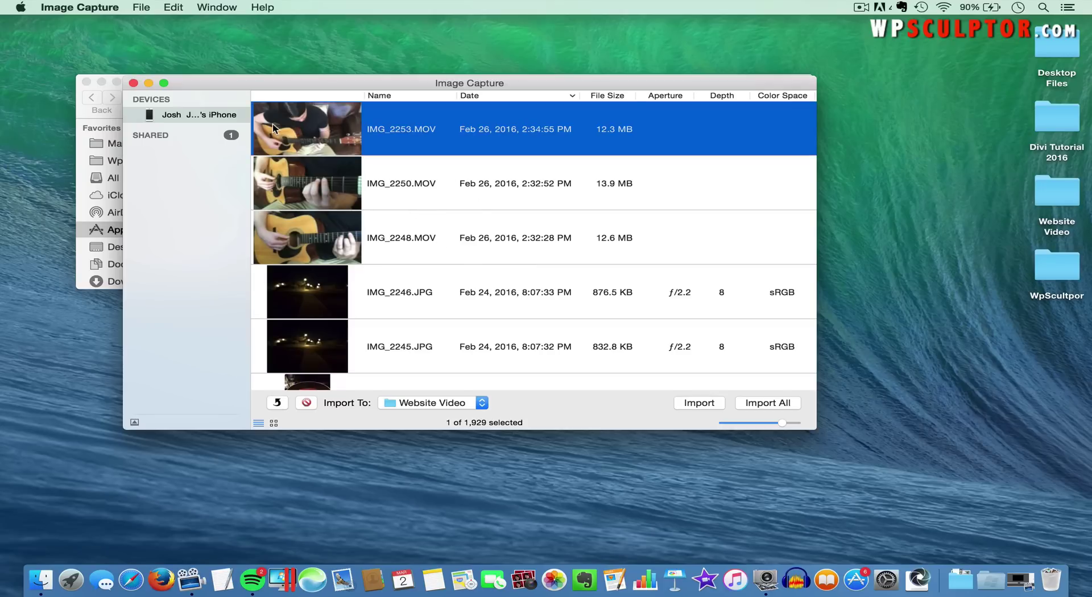
shift+click(309, 237)
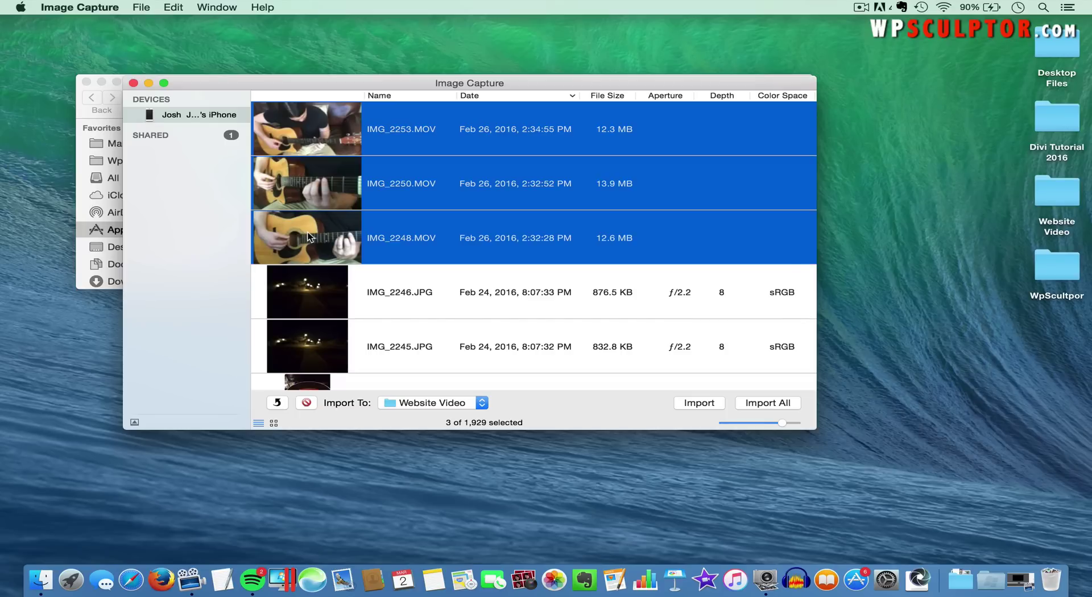
click(703, 403)
Check the imported clips in the desktop's Website Video folder and close all open windows
click(1056, 196)
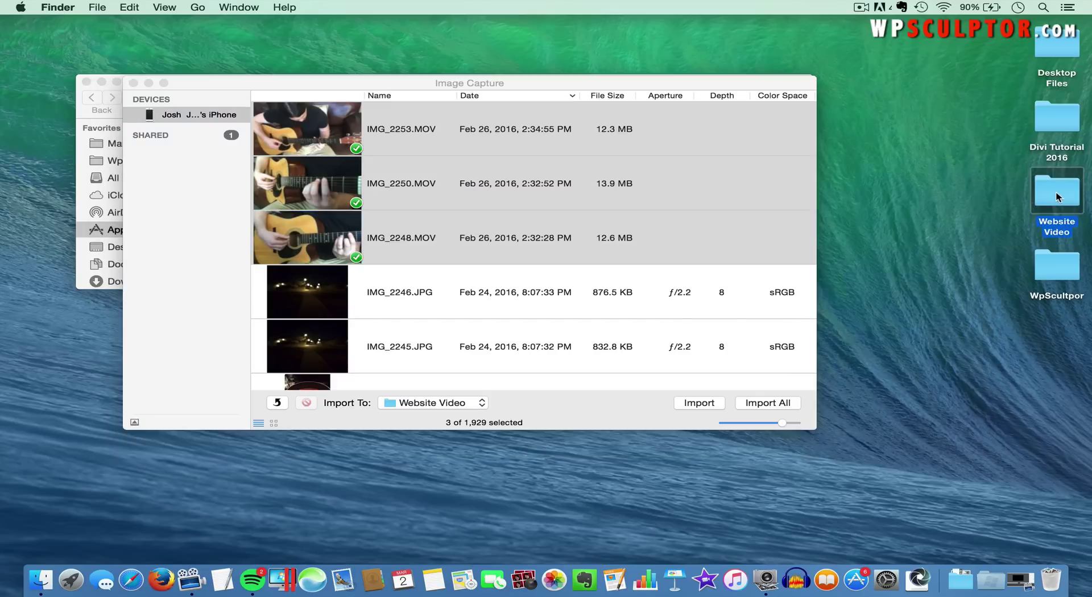
double_click(1056, 197)
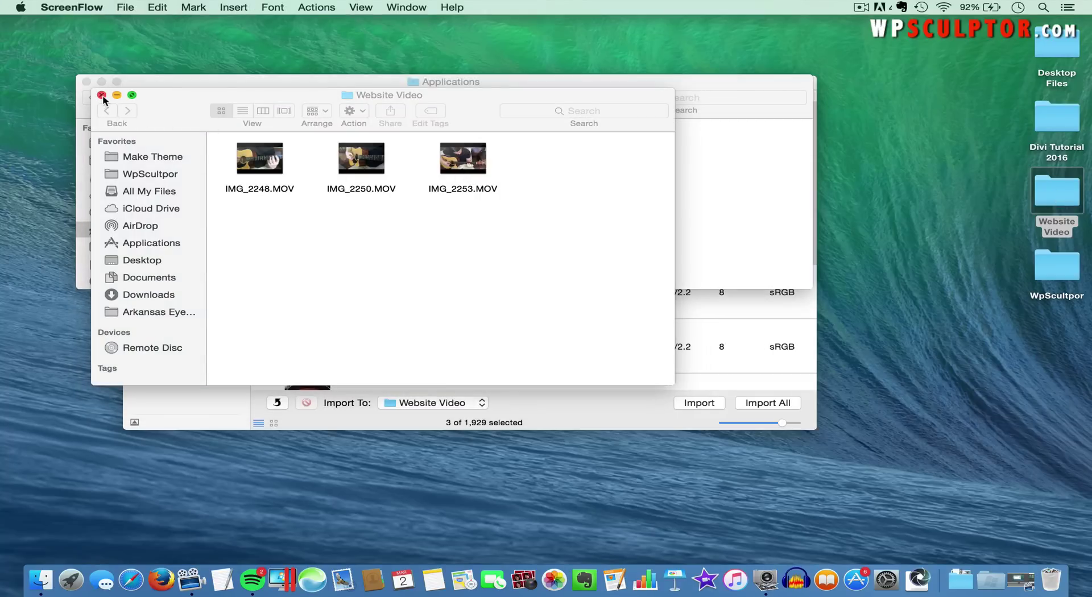
click(101, 95)
click(87, 81)
key(super+w)
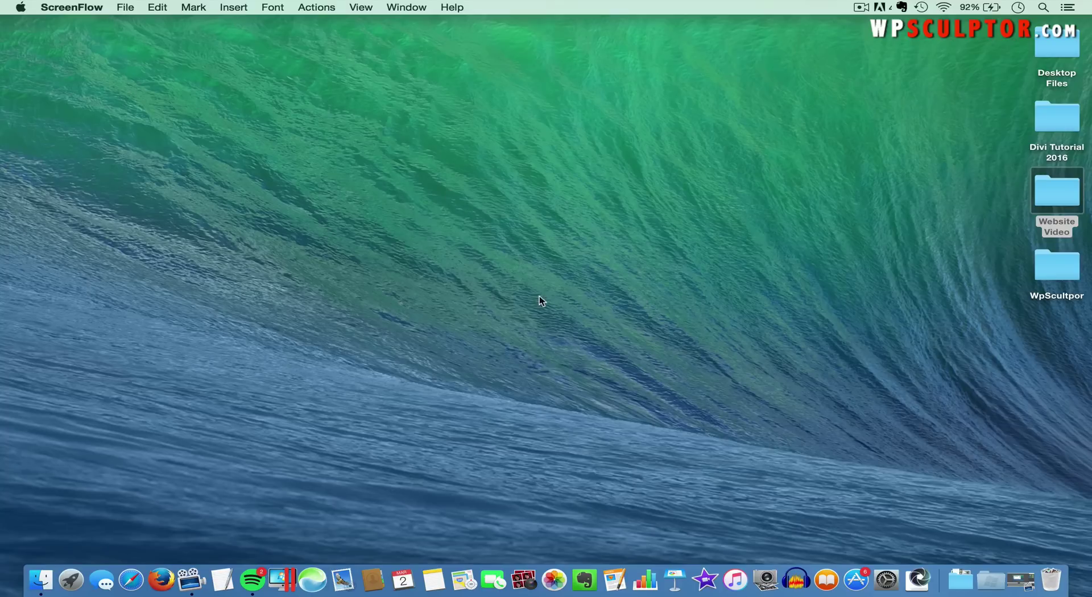
Open iMovie and create a new event named Website Background
click(706, 579)
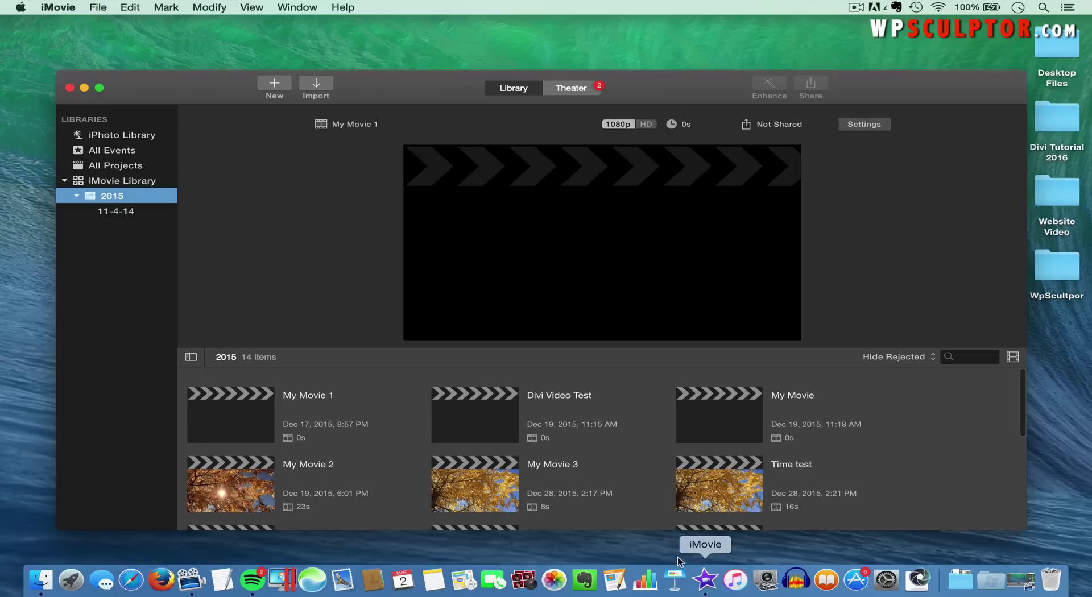
click(99, 7)
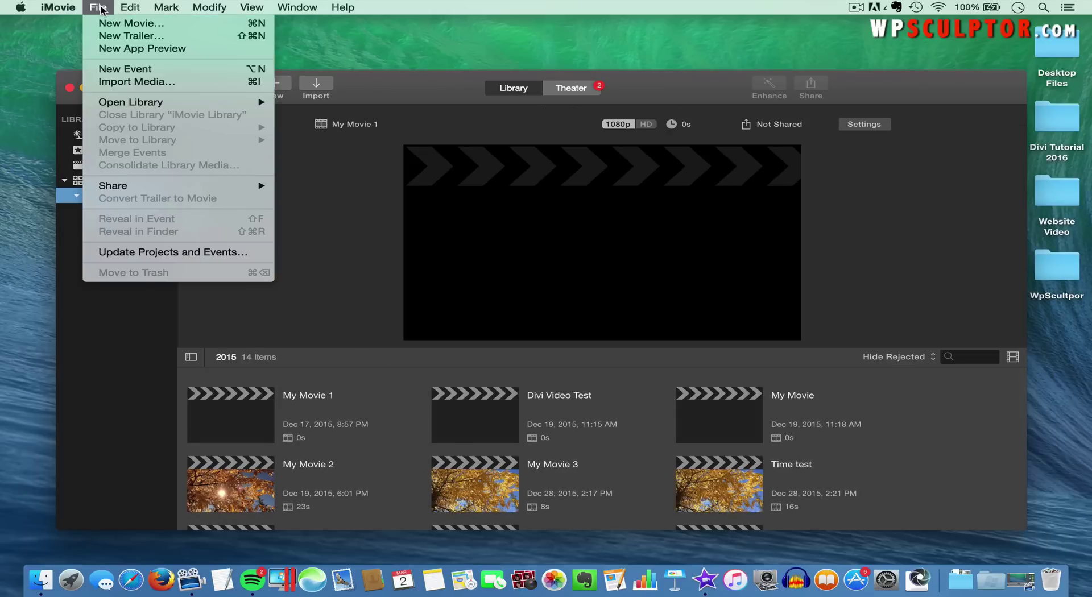
click(153, 69)
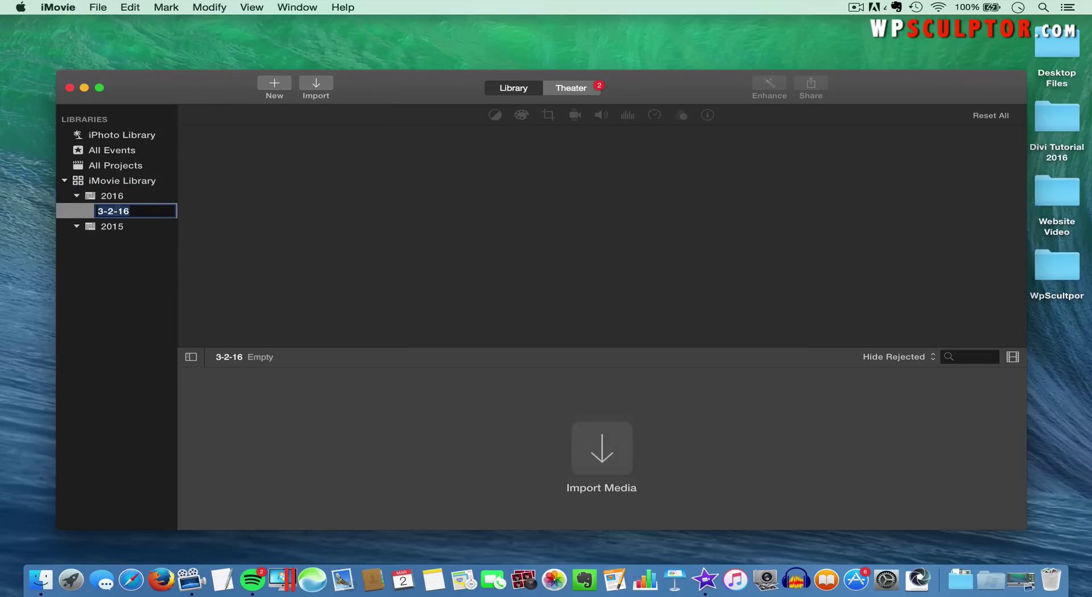
text(Website B)
text(ackground)
key(Return)
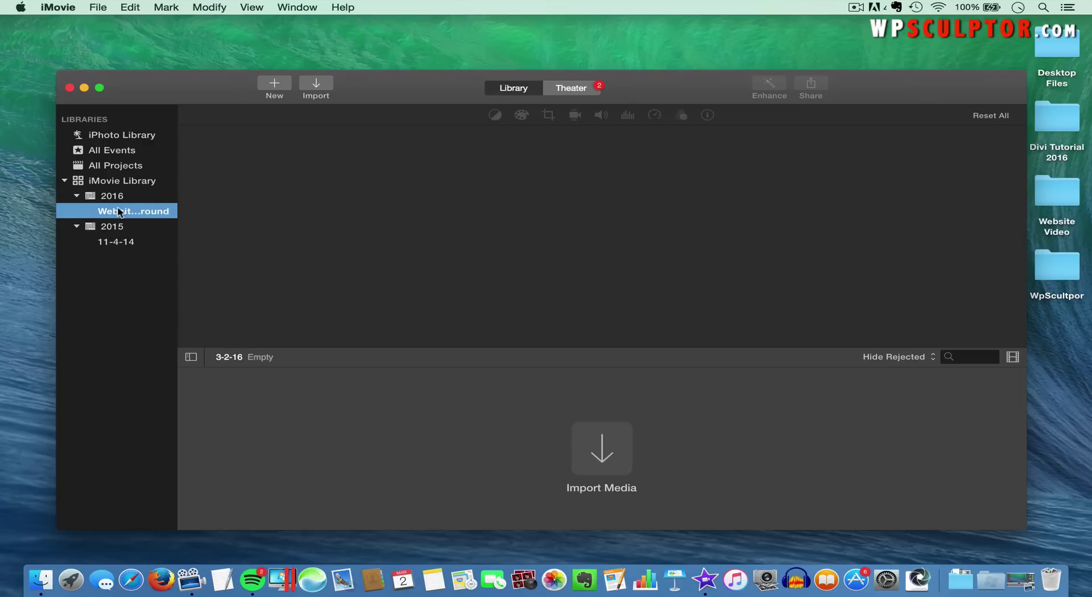
Create a new movie with No Theme, named Guitar Video, in the Website Background event
click(98, 6)
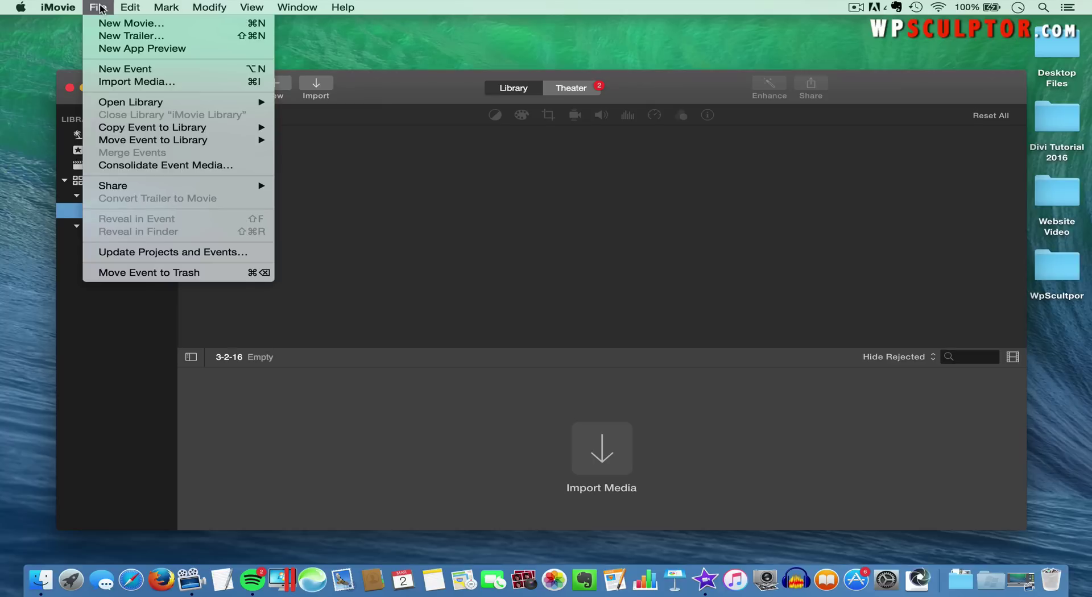
click(137, 24)
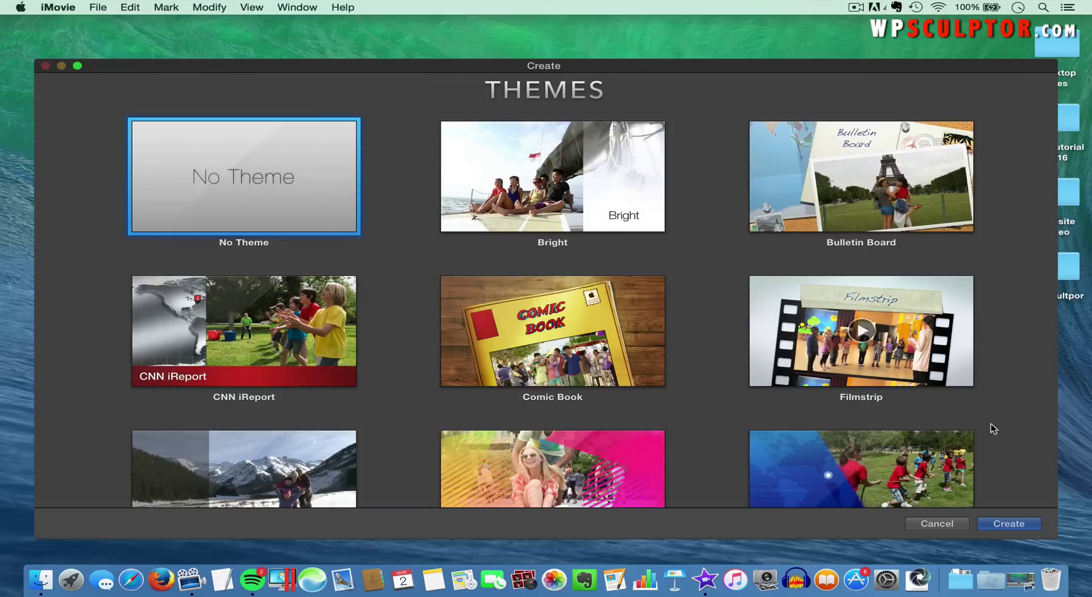
click(1008, 523)
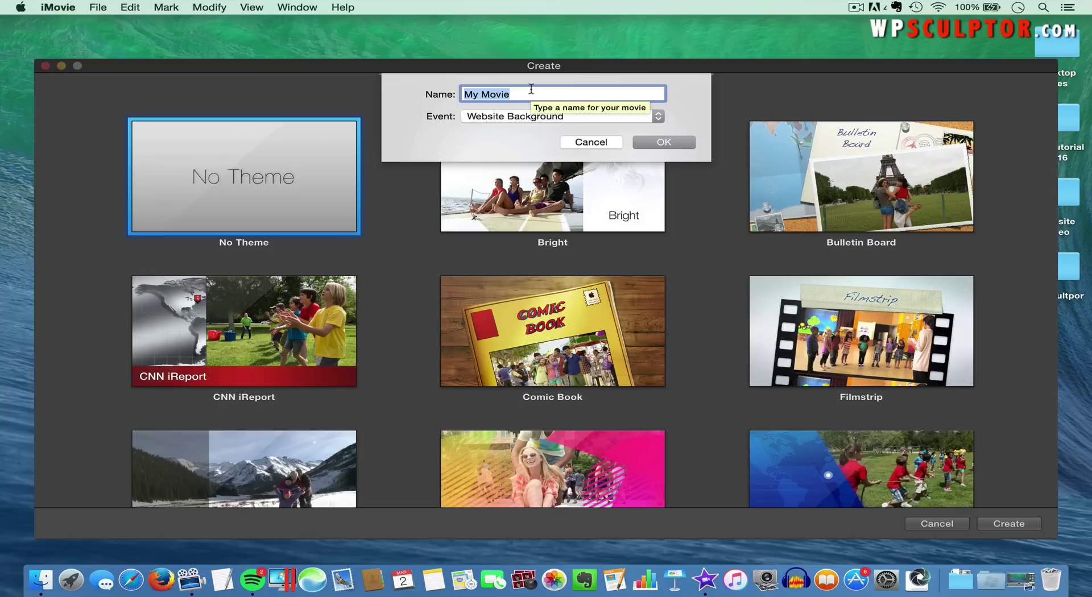
text(Guitar V)
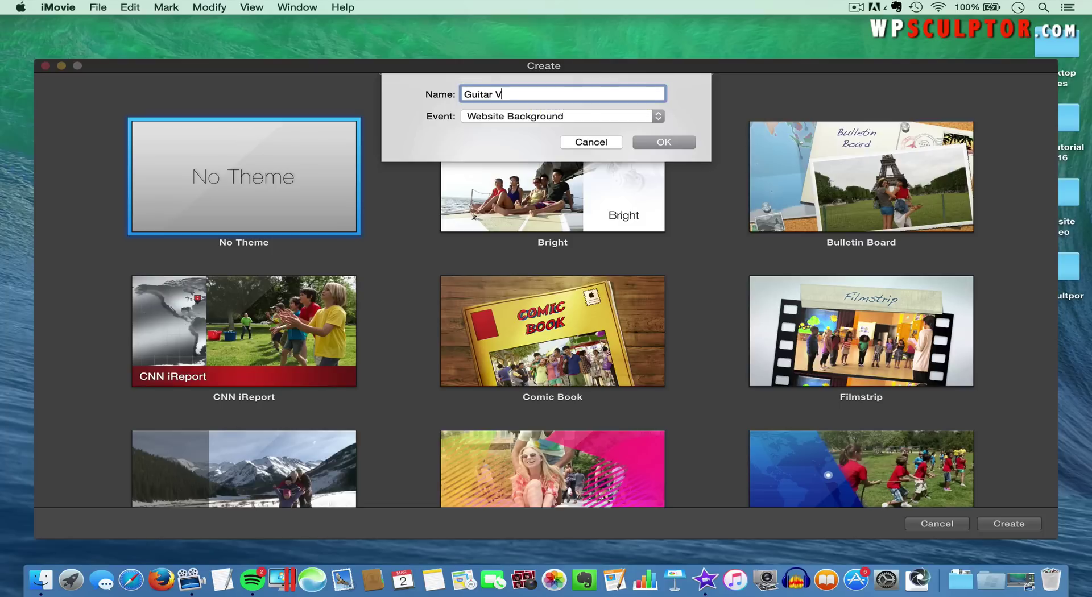
text(ideo)
click(527, 118)
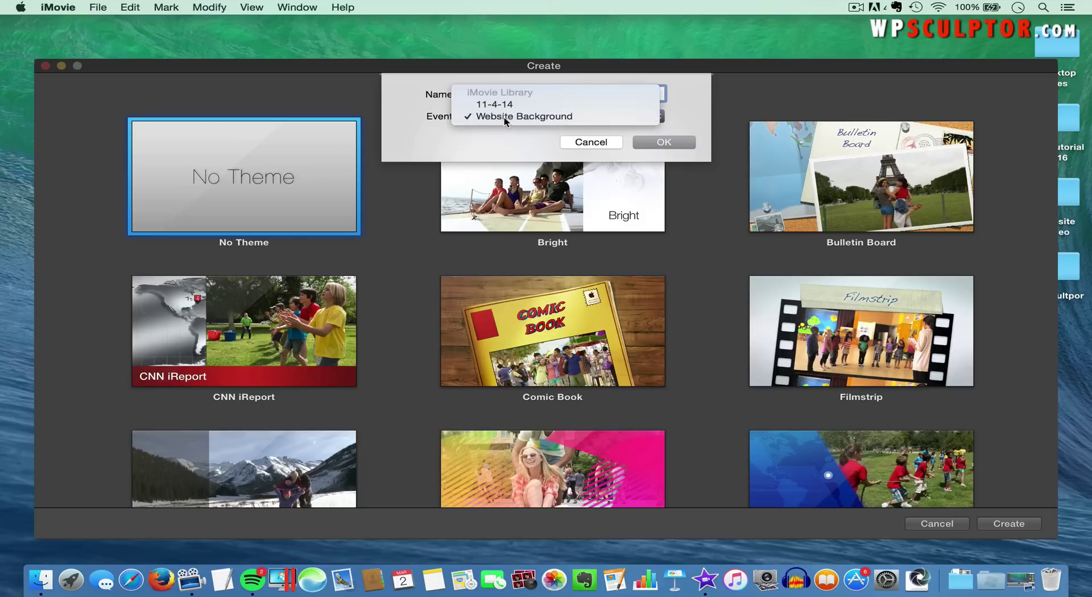
click(505, 116)
click(659, 142)
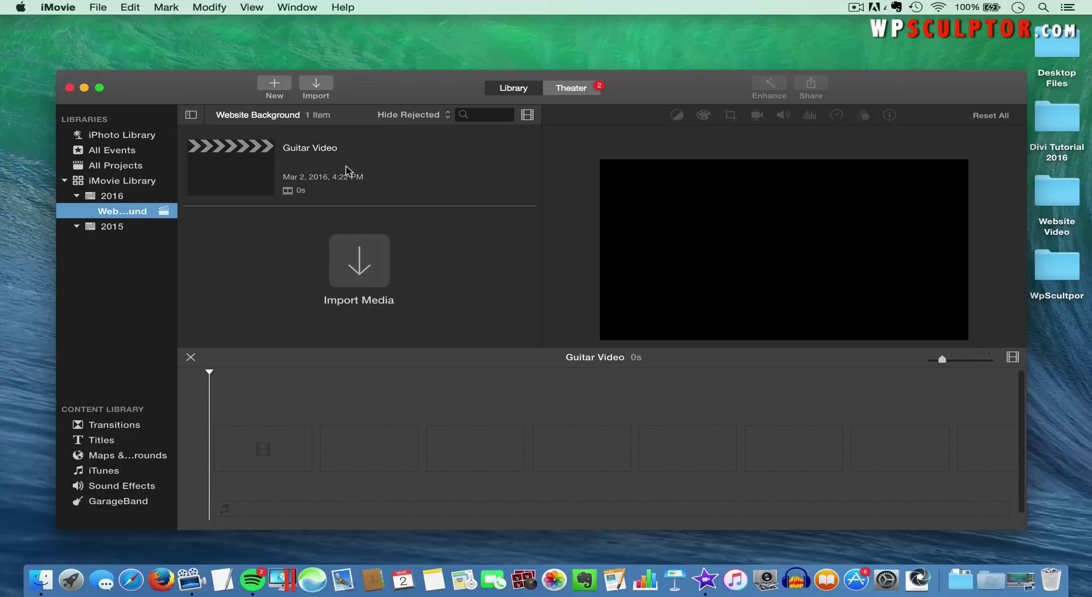
Import all three guitar clips from the Desktop's Website Video folder into the Website Background event
click(314, 84)
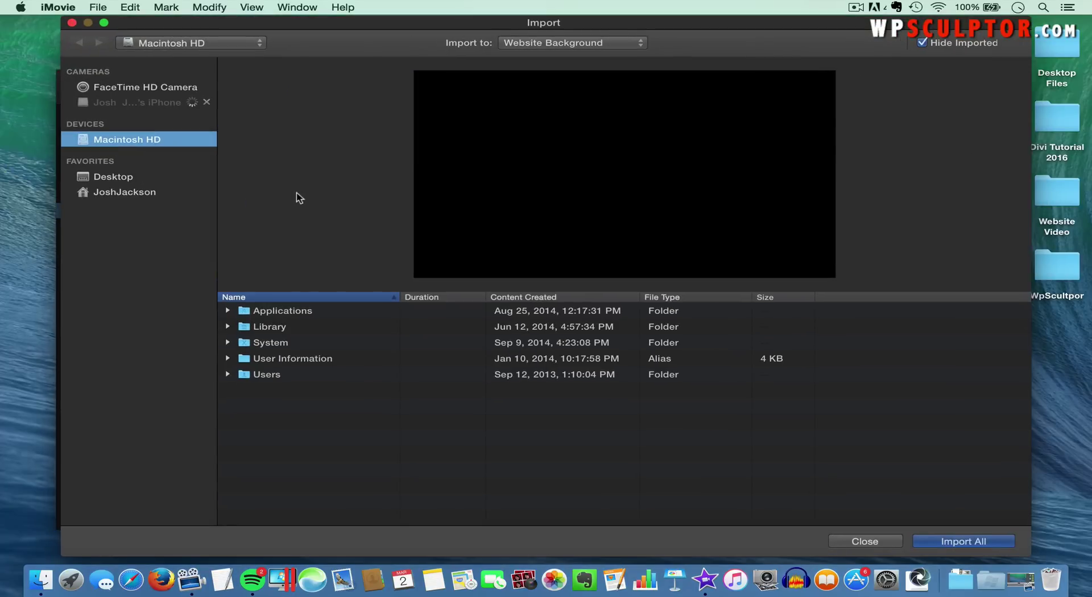
click(105, 178)
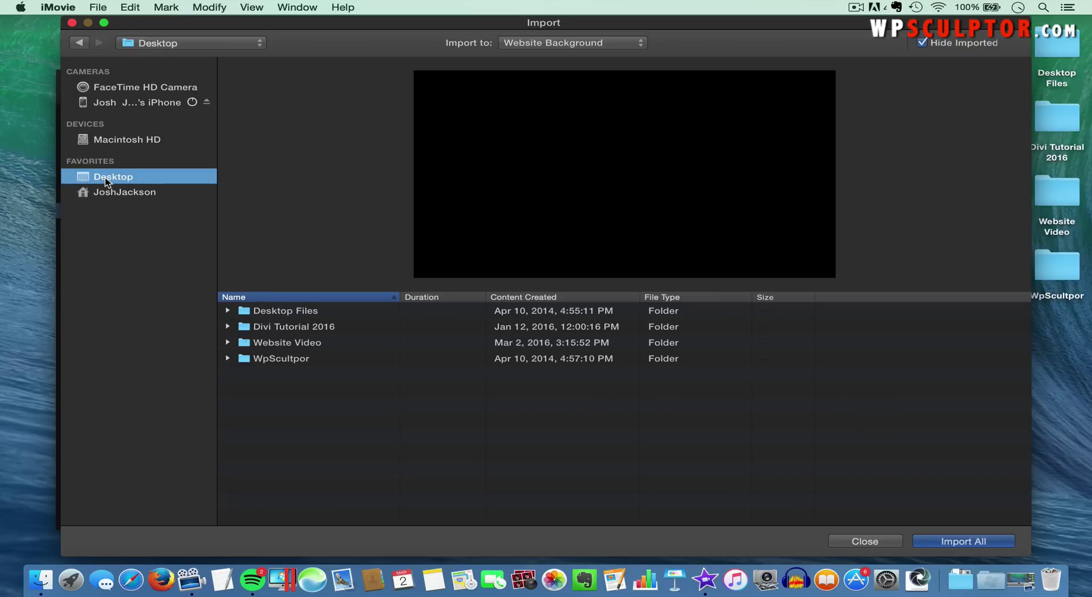
double_click(286, 344)
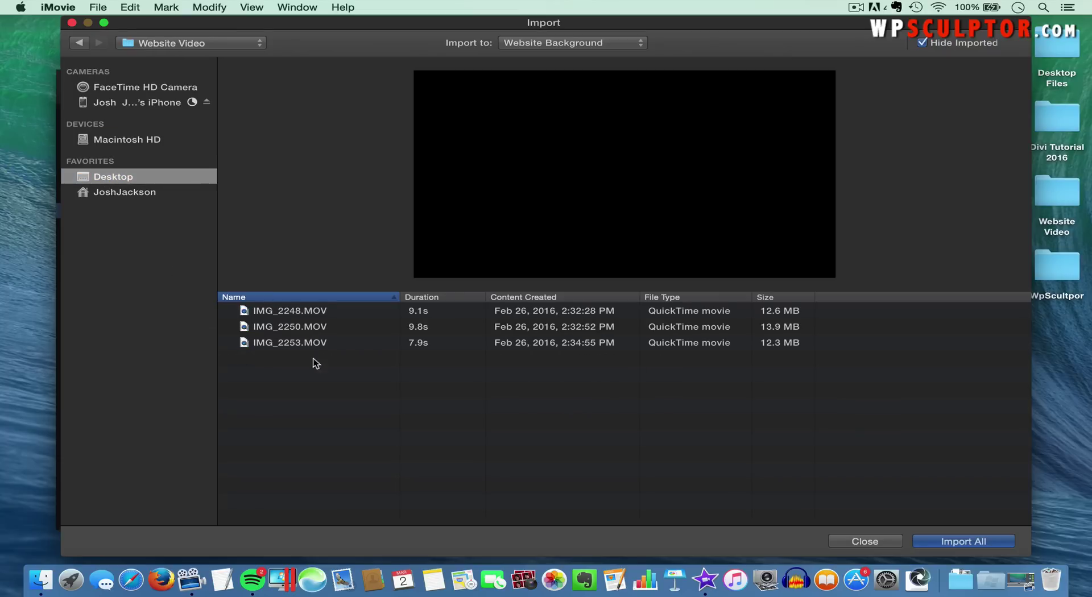
drag(316, 363, 304, 313)
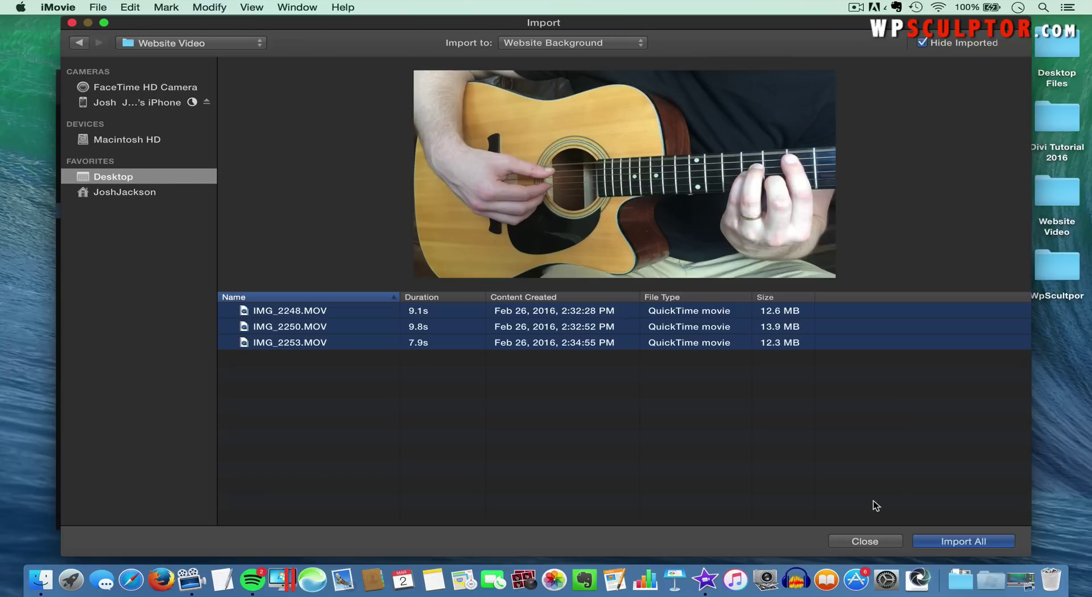
click(961, 541)
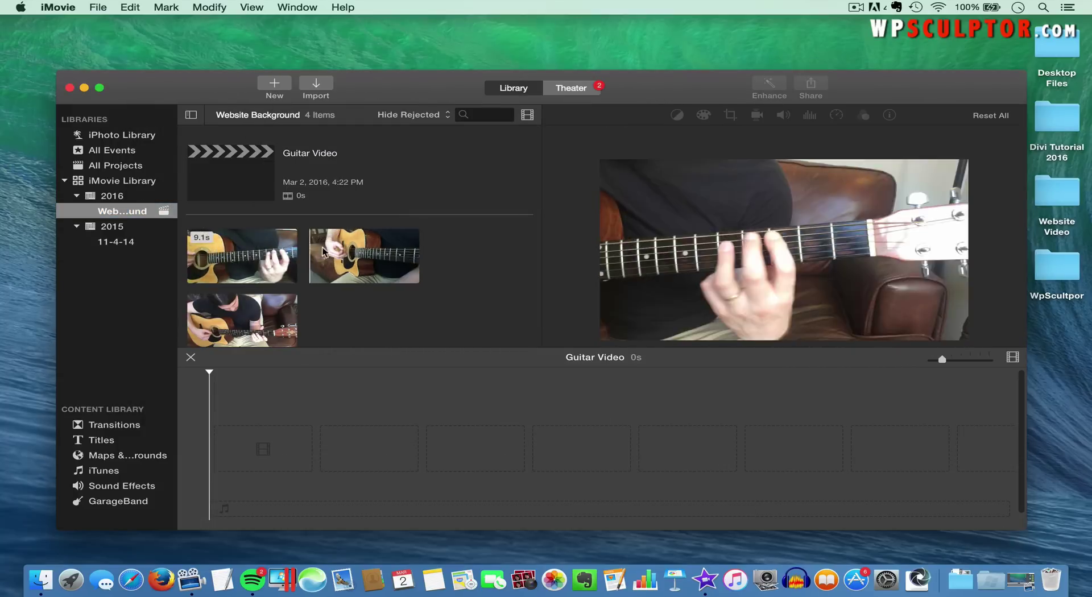
Examine the imported clips' frames at a 1s zoom and return the clip zoom to All
click(529, 117)
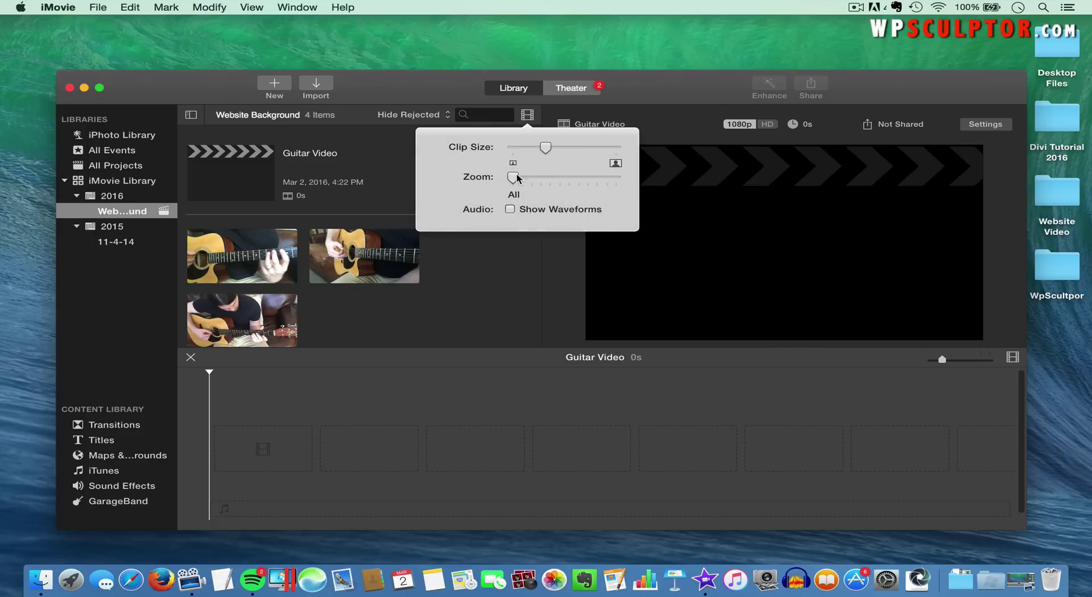
drag(512, 180, 606, 178)
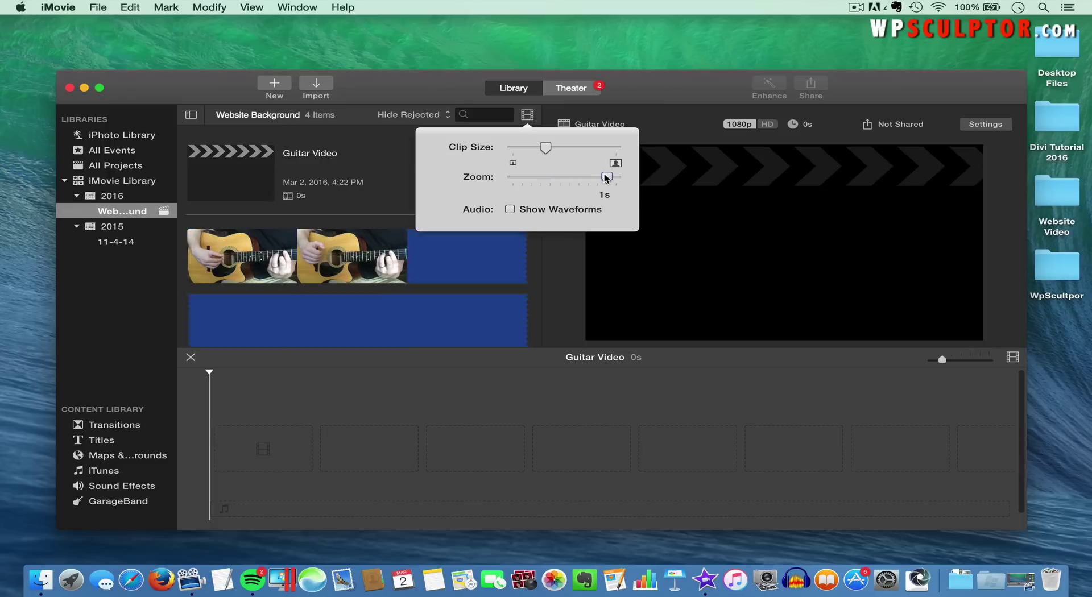
scroll(318, 250, down, 2)
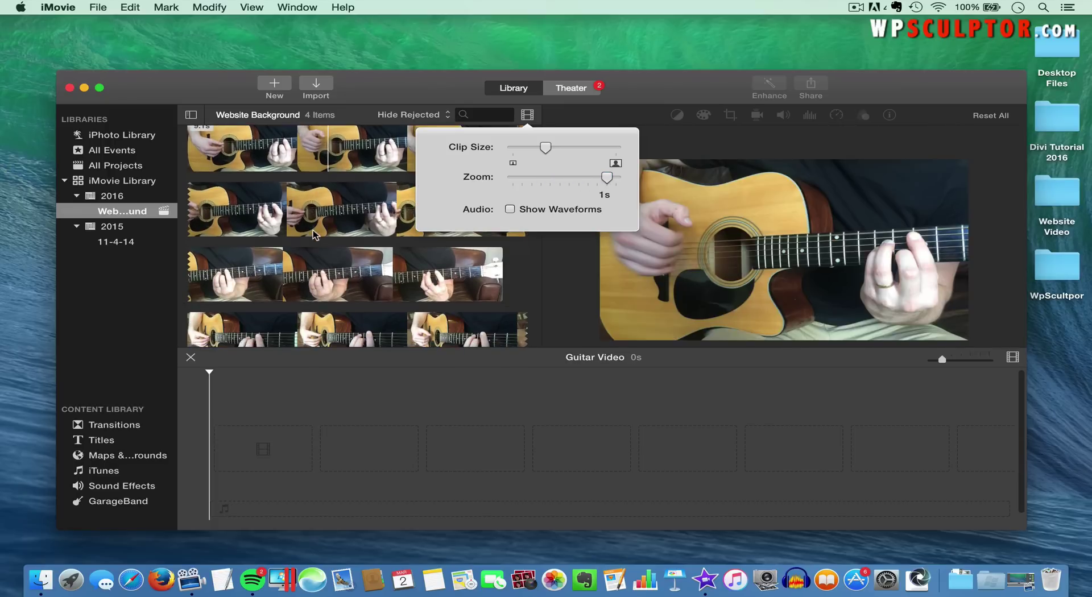
scroll(312, 206, up, 3)
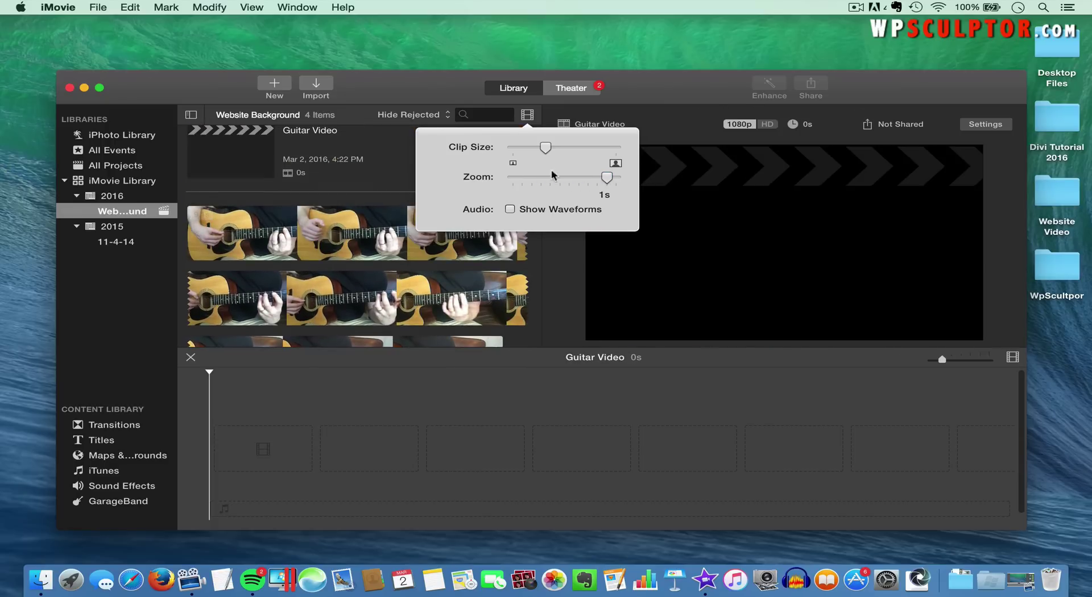
drag(605, 178, 512, 178)
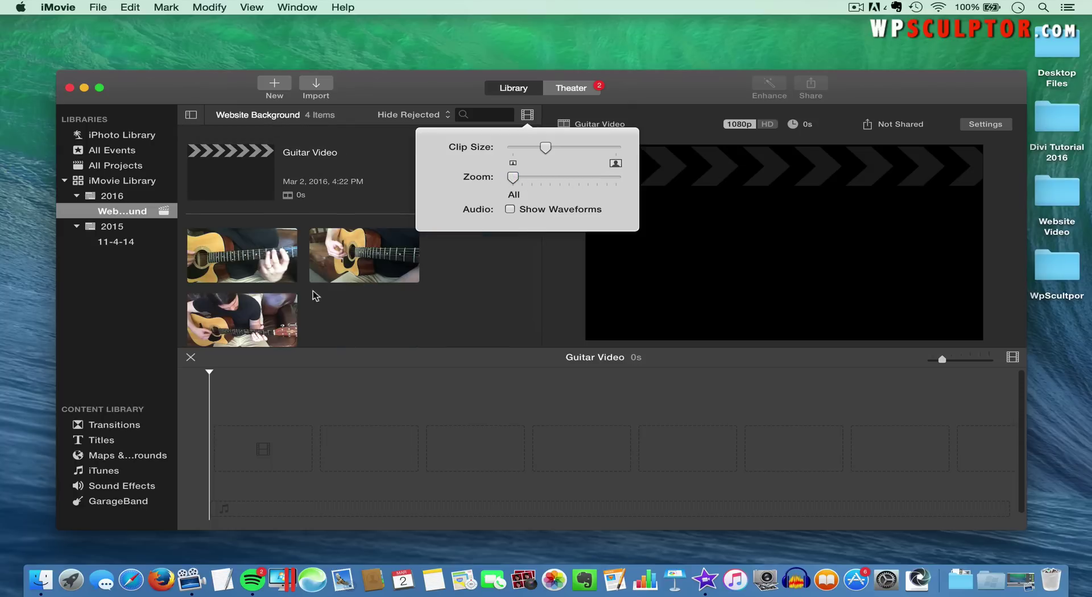
click(473, 286)
scroll(451, 295, down, 1)
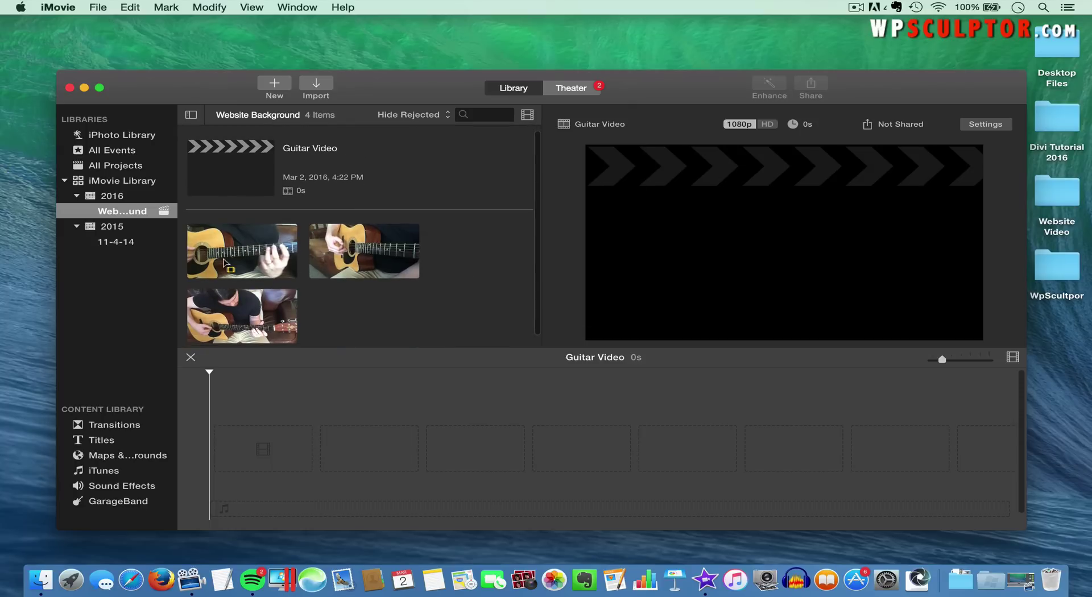
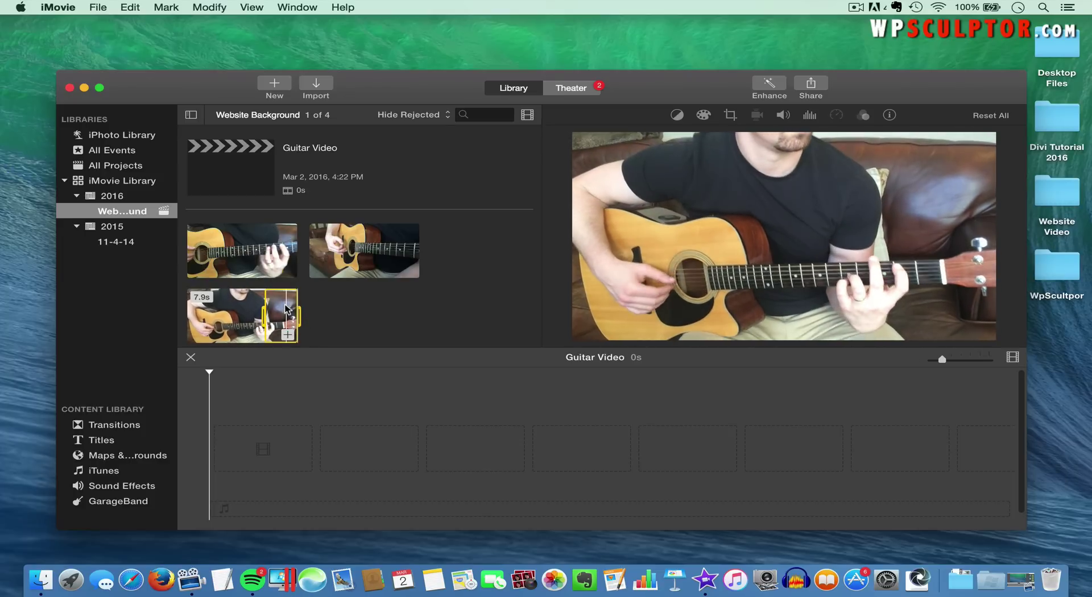
Place the selected 2.3 s end section of the third browser clip at the start of the Guitar Video timeline
drag(288, 307, 248, 449)
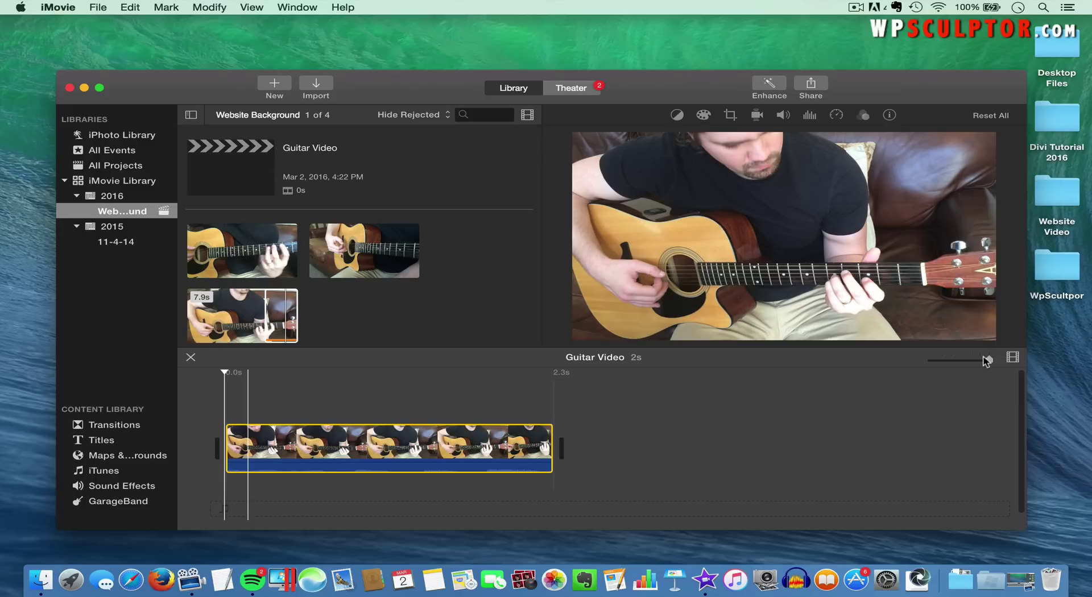
drag(986, 360, 974, 364)
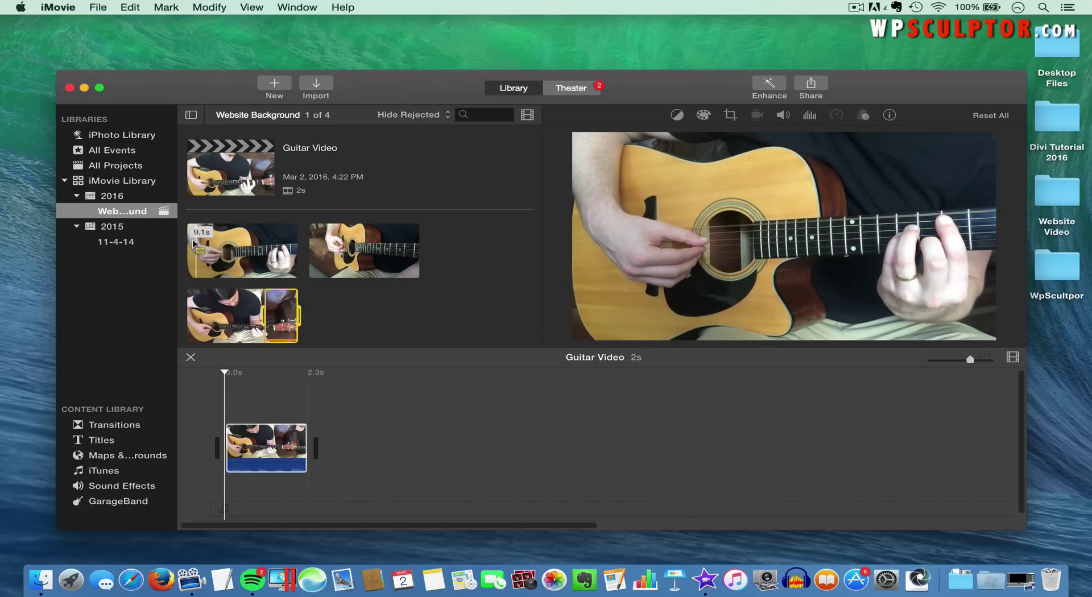
Add a section of the first browser clip after the opening clip and trim both its ends to 3.1 s
drag(198, 244, 330, 445)
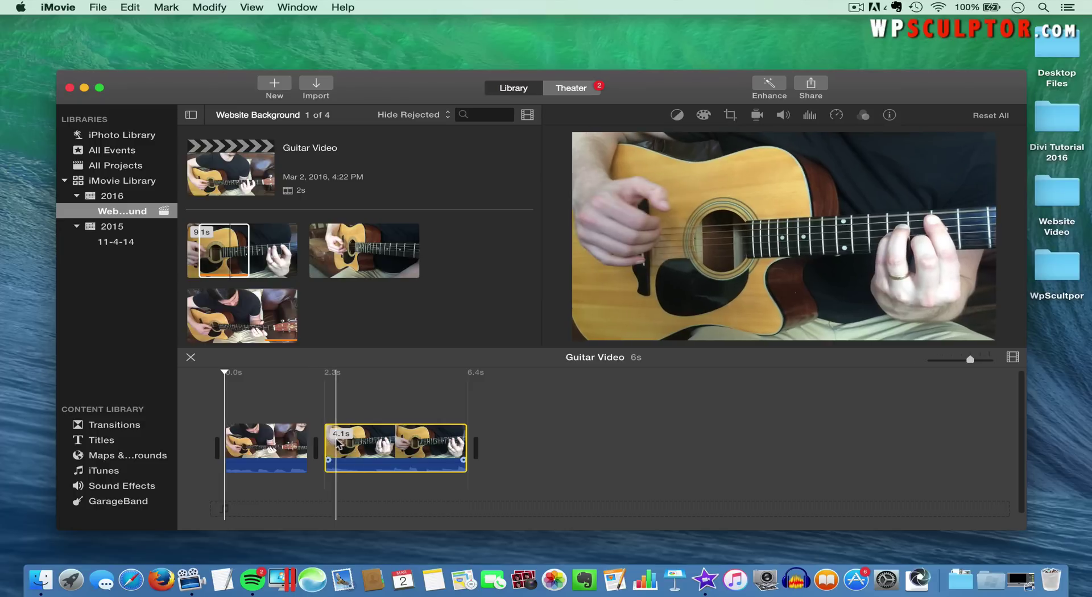
drag(329, 445, 348, 443)
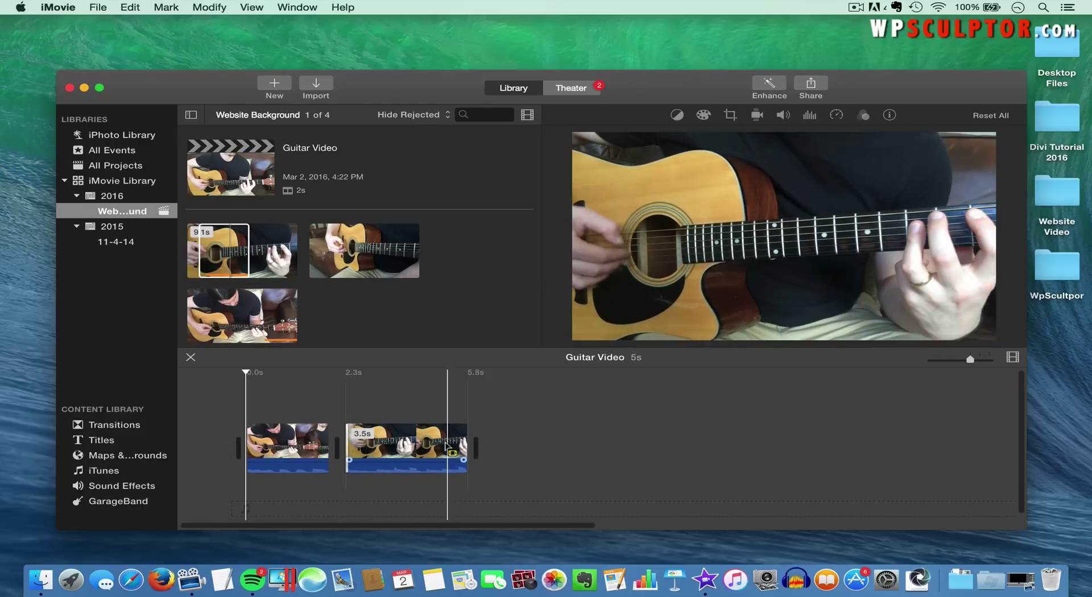
drag(461, 443, 453, 444)
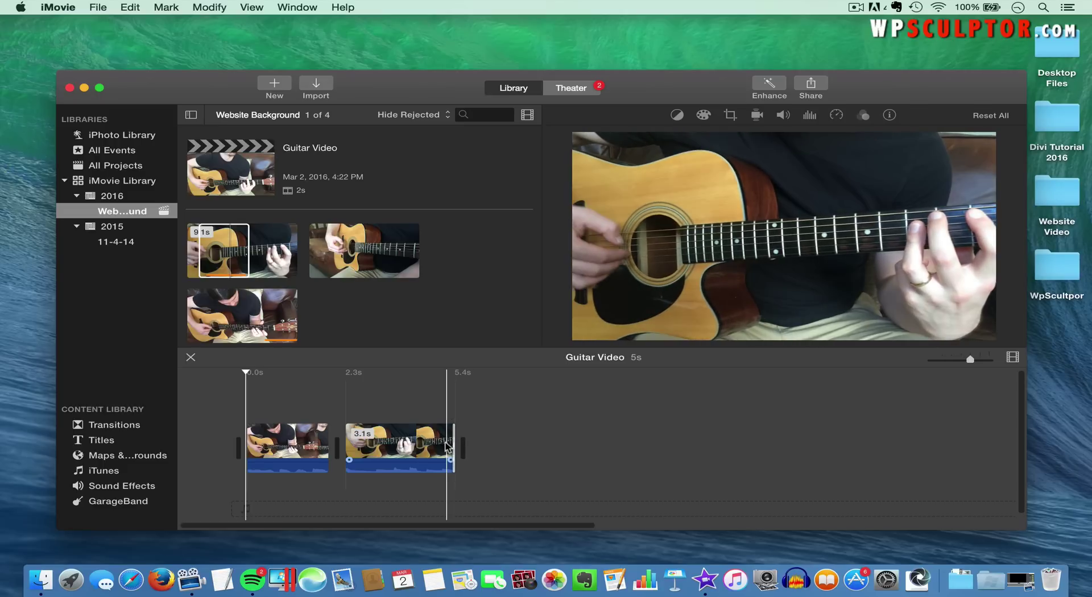
Try the second timeline clip in first place and return it to its original position
click(400, 443)
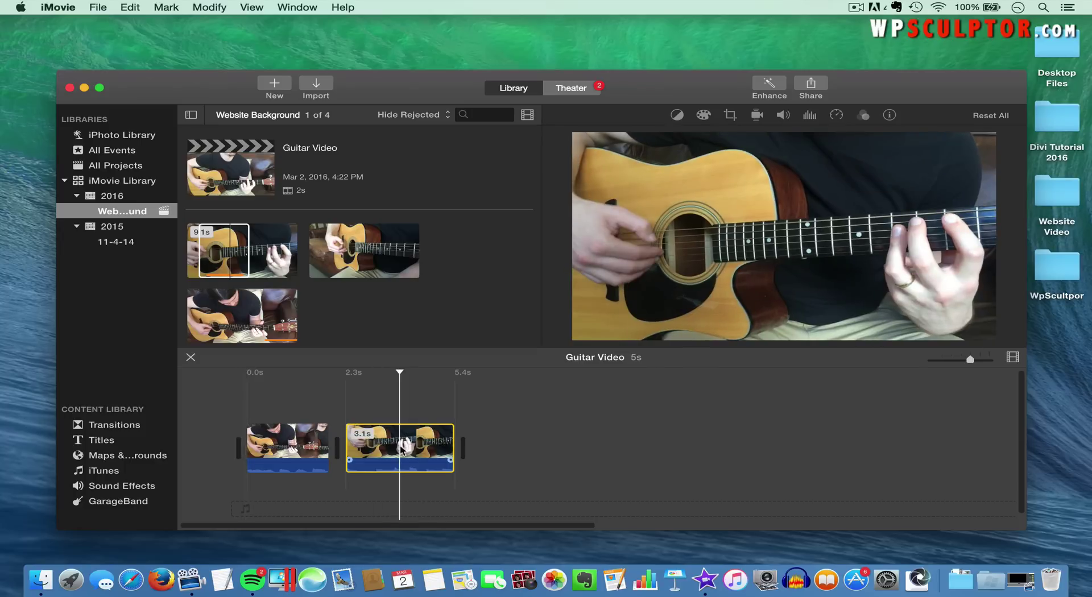
drag(405, 444, 253, 449)
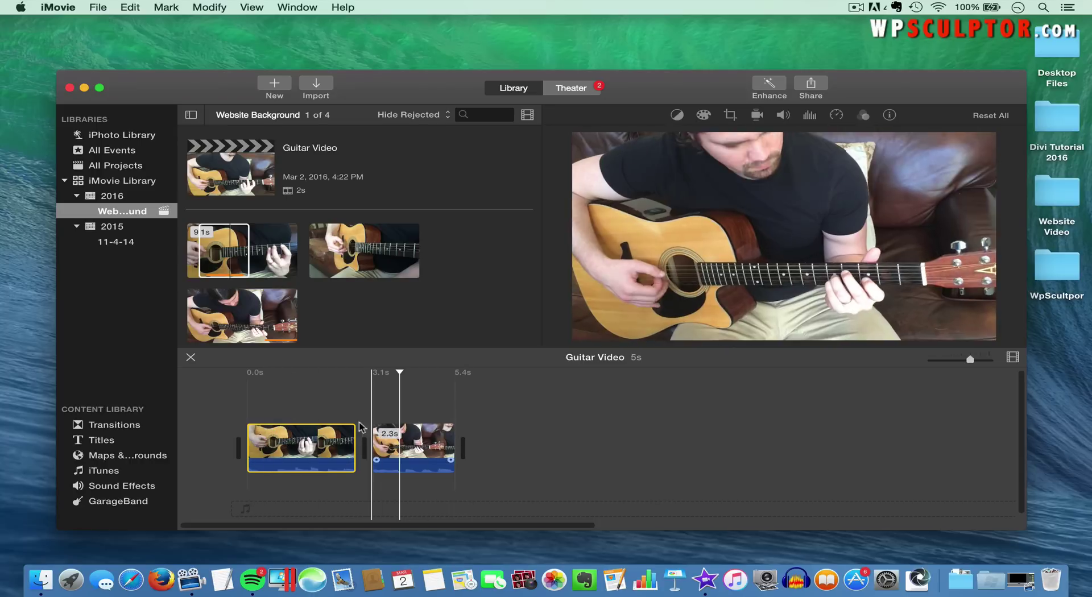
drag(309, 437, 424, 447)
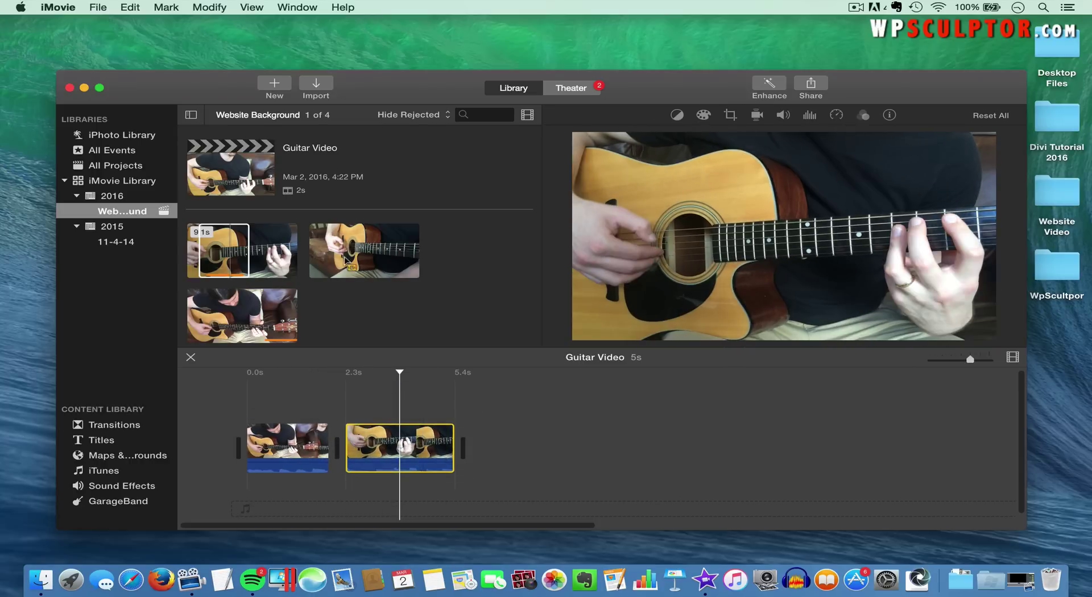
Append a 2.4 s section of the second browser clip to the end of the timeline and extend its start to 2.5 s
click(324, 243)
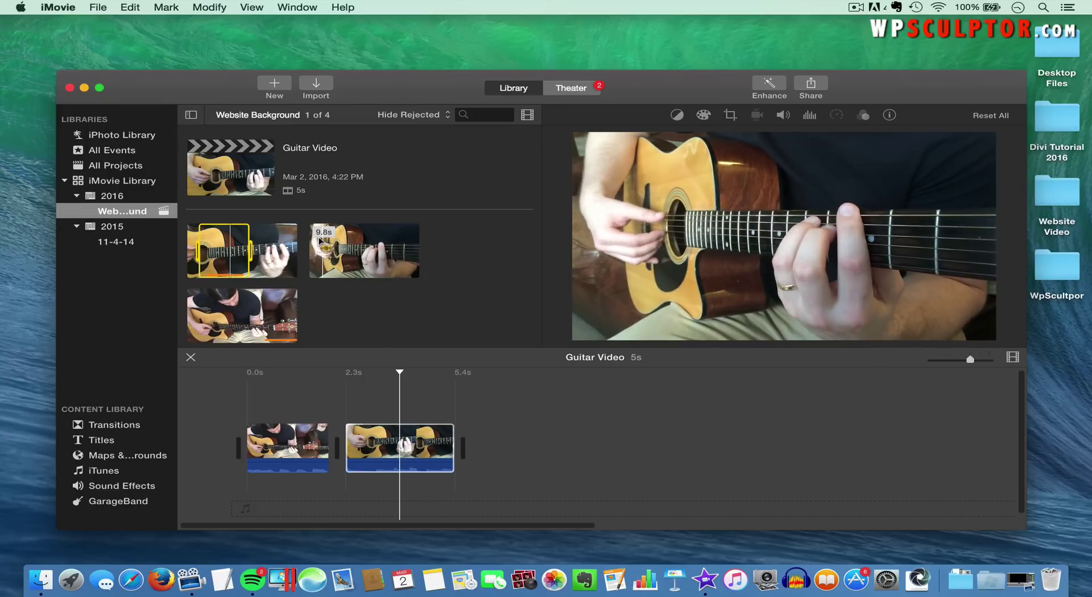
drag(323, 242, 353, 241)
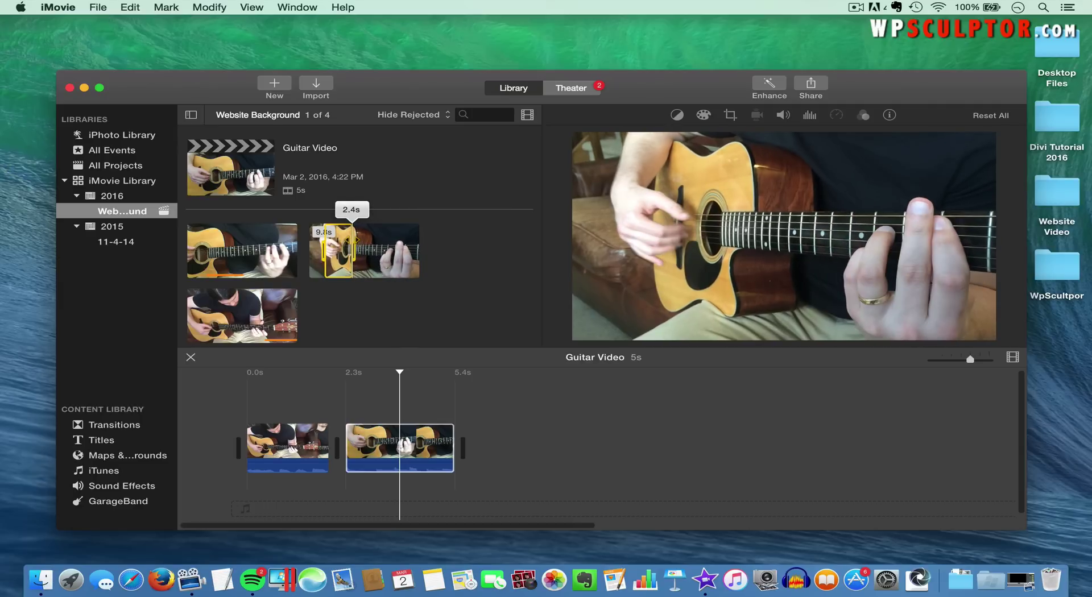
drag(344, 267, 479, 445)
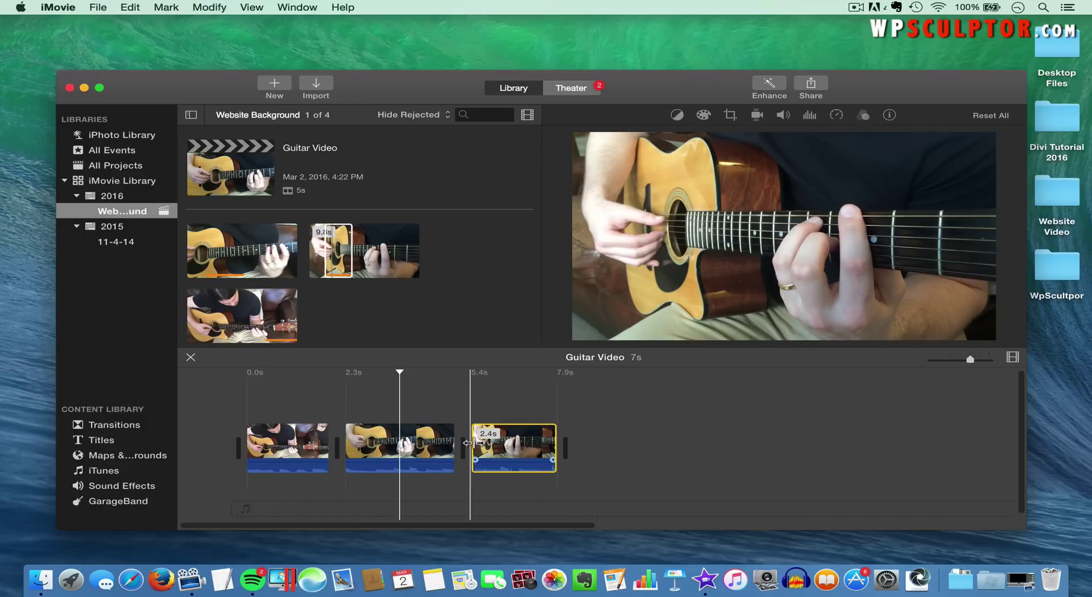
click(467, 443)
drag(468, 442, 469, 445)
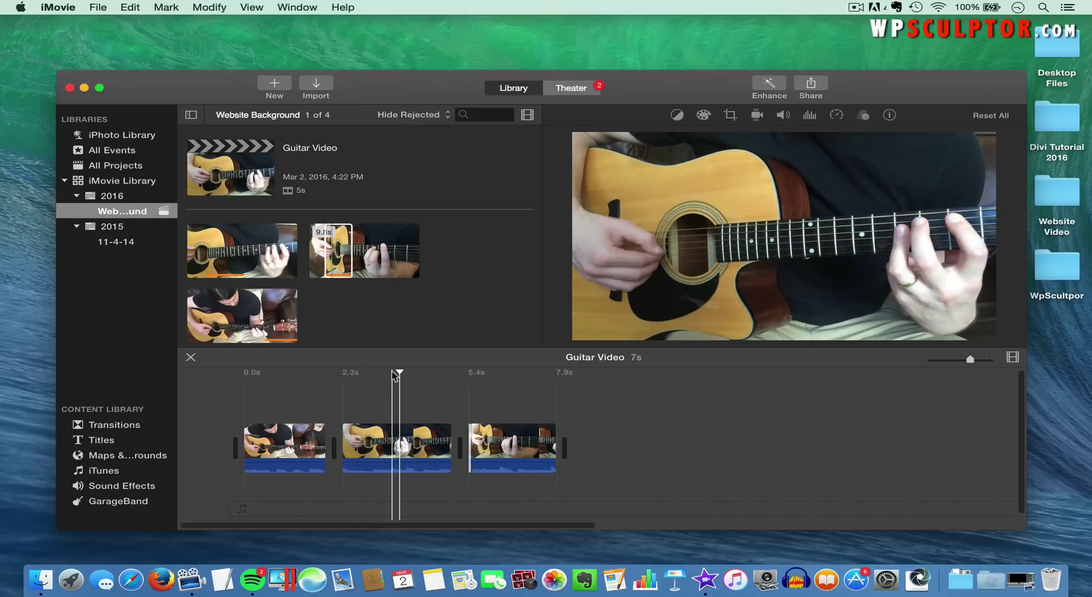
Play back the beginning of the assembled movie from 0.0s and pause it
drag(401, 370, 241, 375)
mouse_move(736, 284)
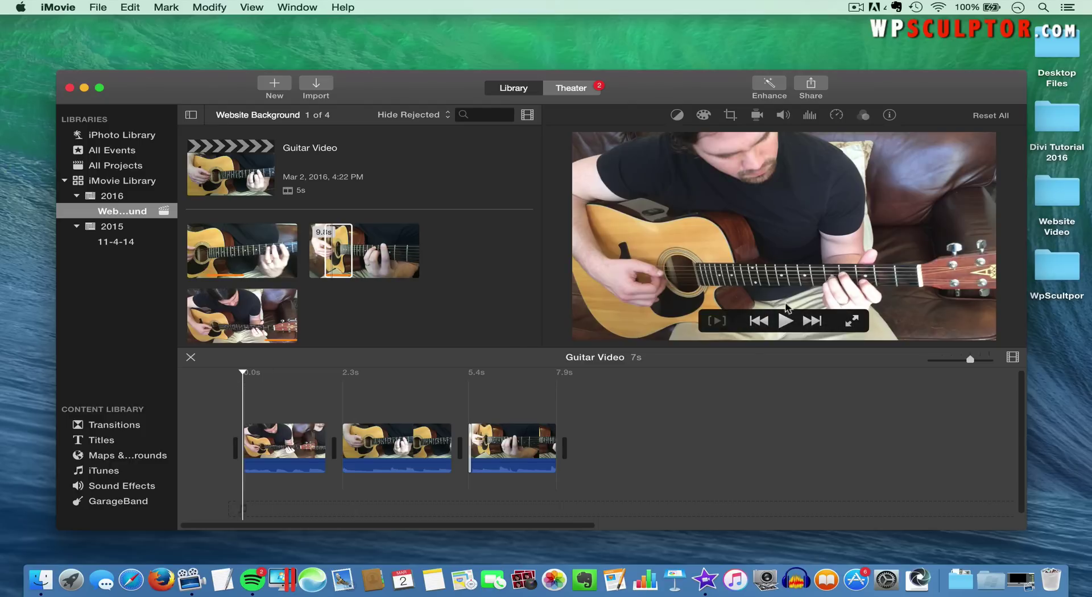
click(784, 321)
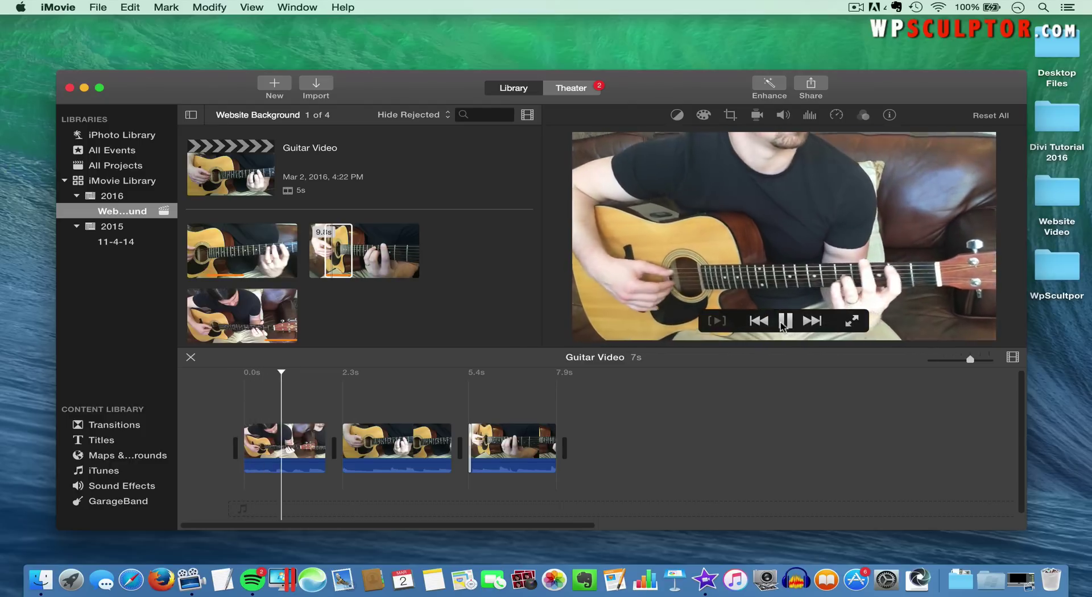
click(784, 322)
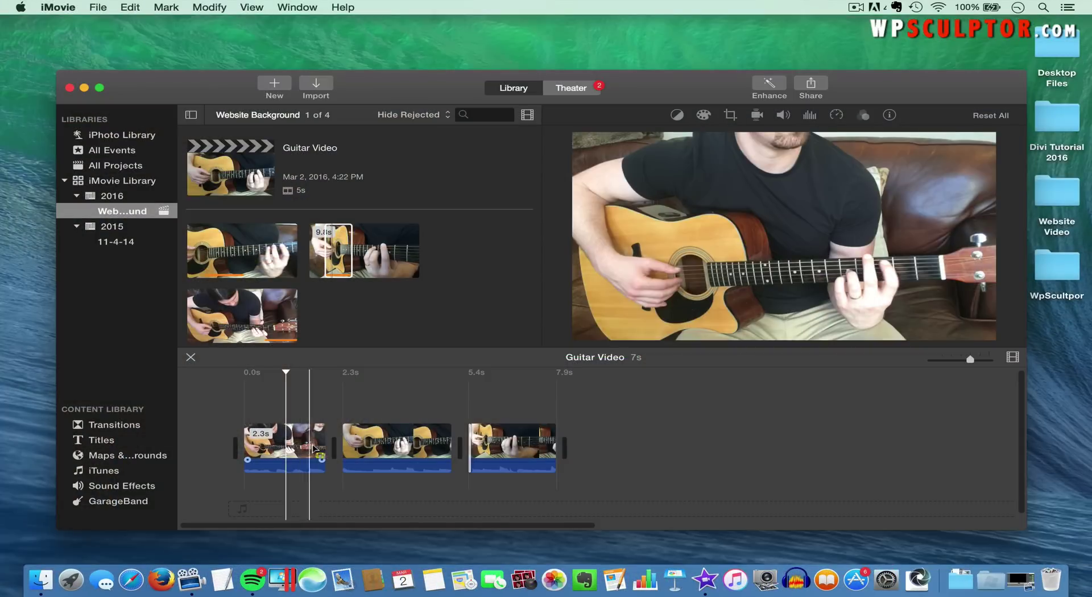
Detach the audio from all three clips in the timeline
click(293, 440)
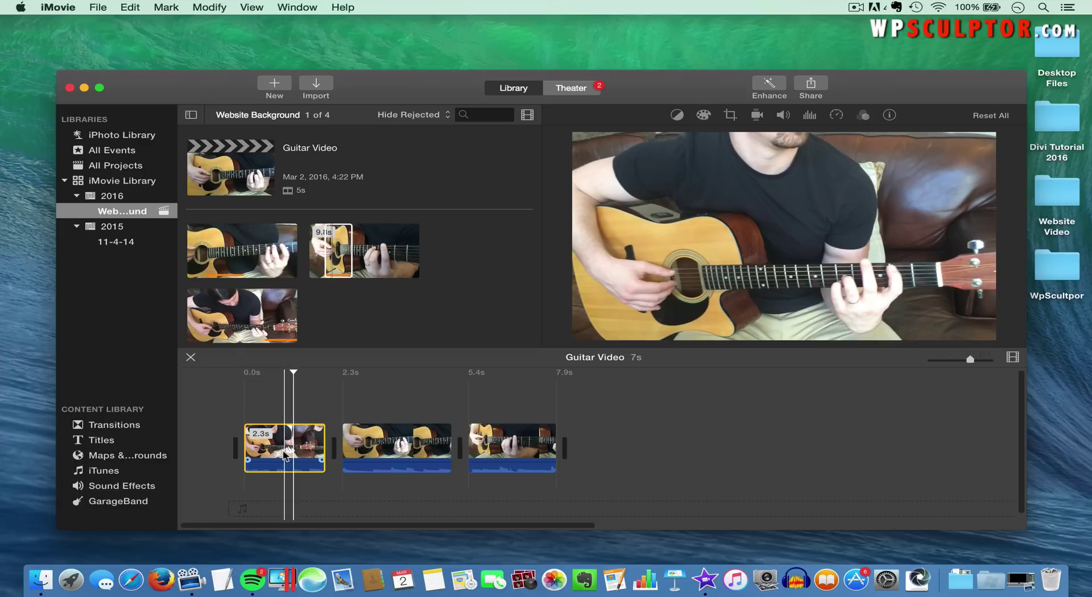
right_click(284, 455)
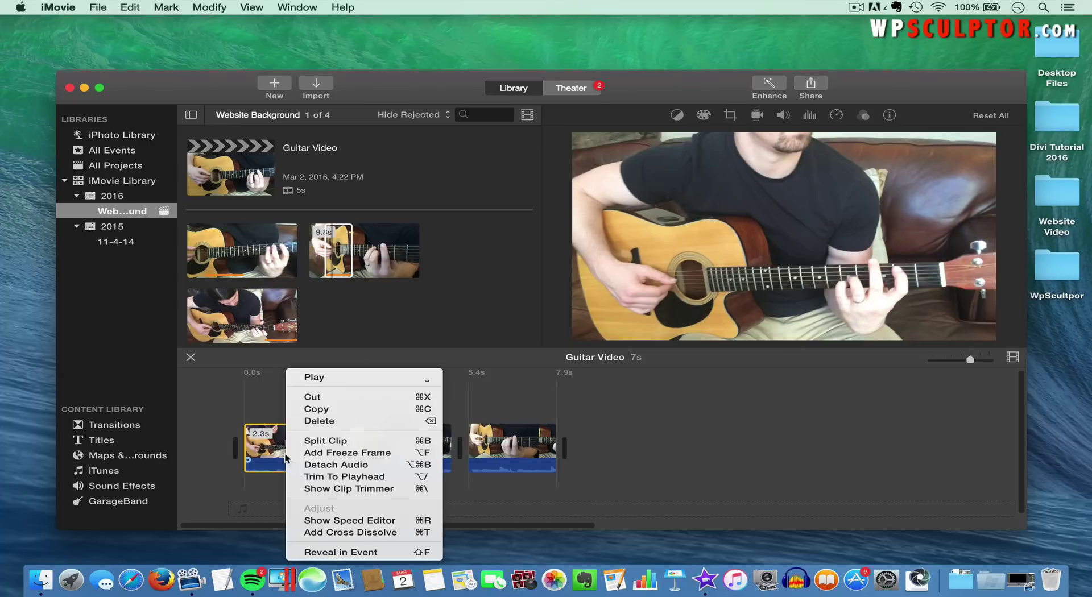
click(335, 465)
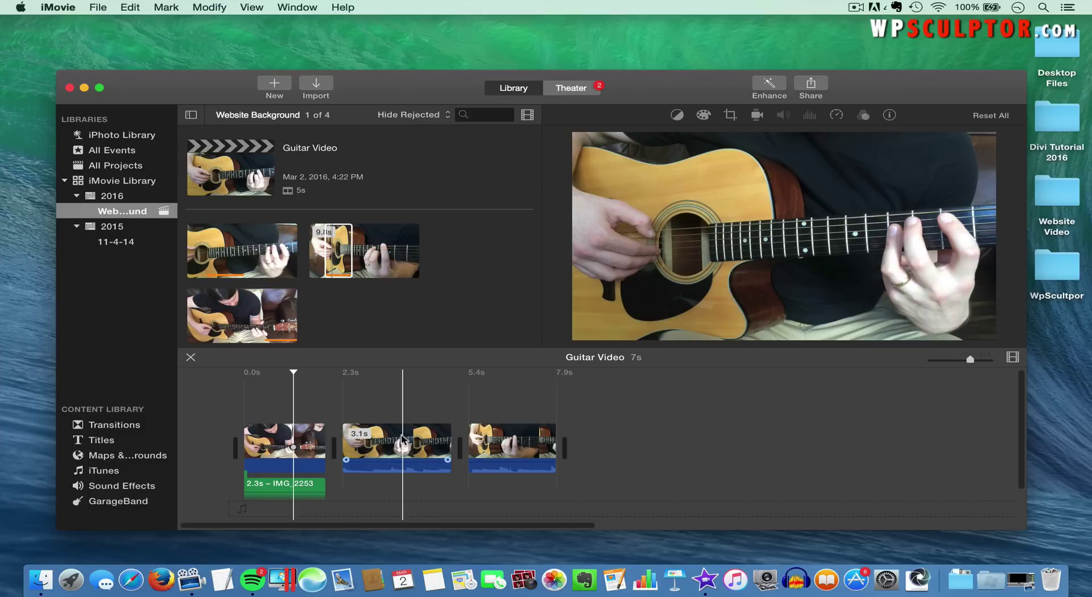
right_click(401, 440)
click(442, 464)
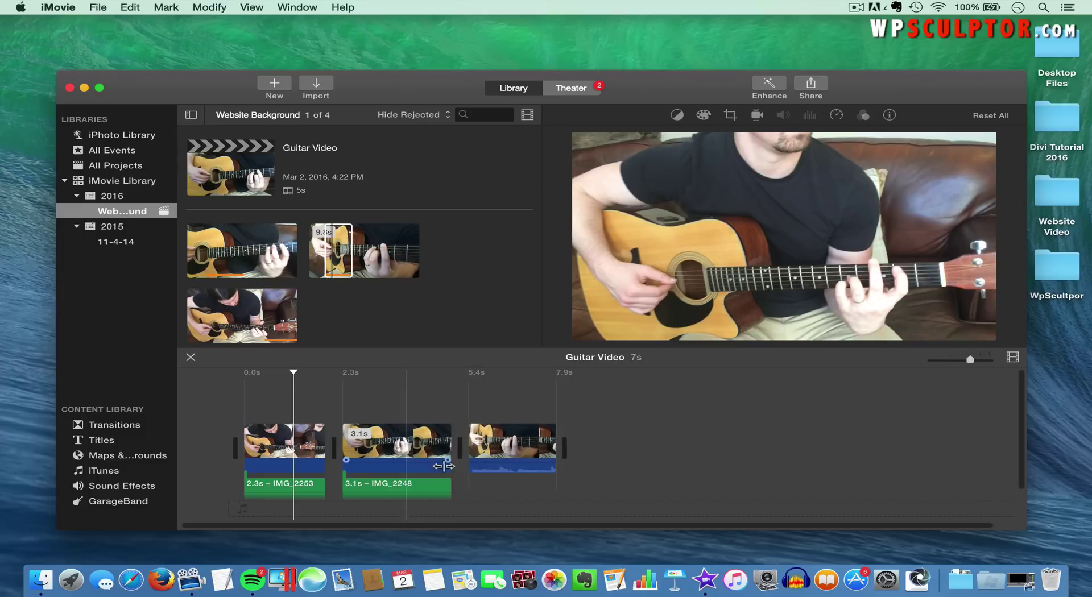
click(509, 446)
right_click(509, 446)
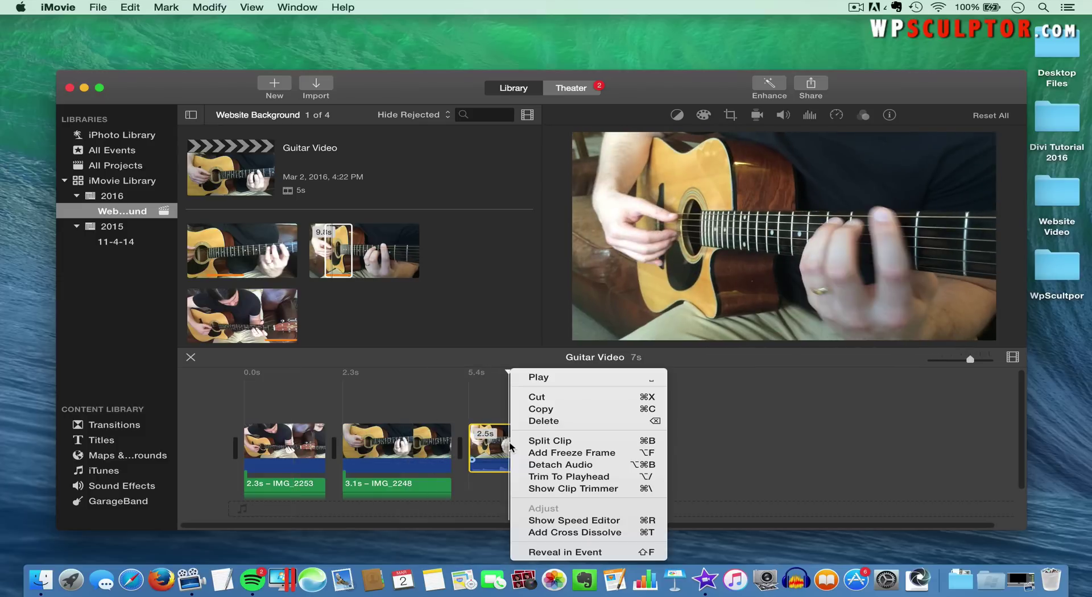
click(541, 462)
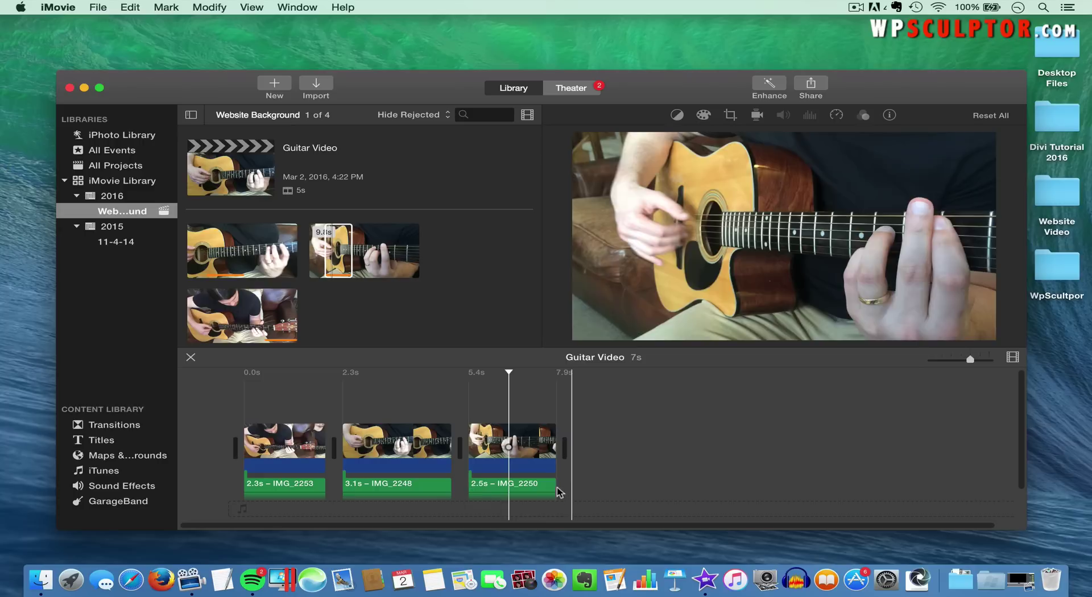
Delete the three detached audio tracks beneath the timeline clips
click(296, 487)
key(Delete)
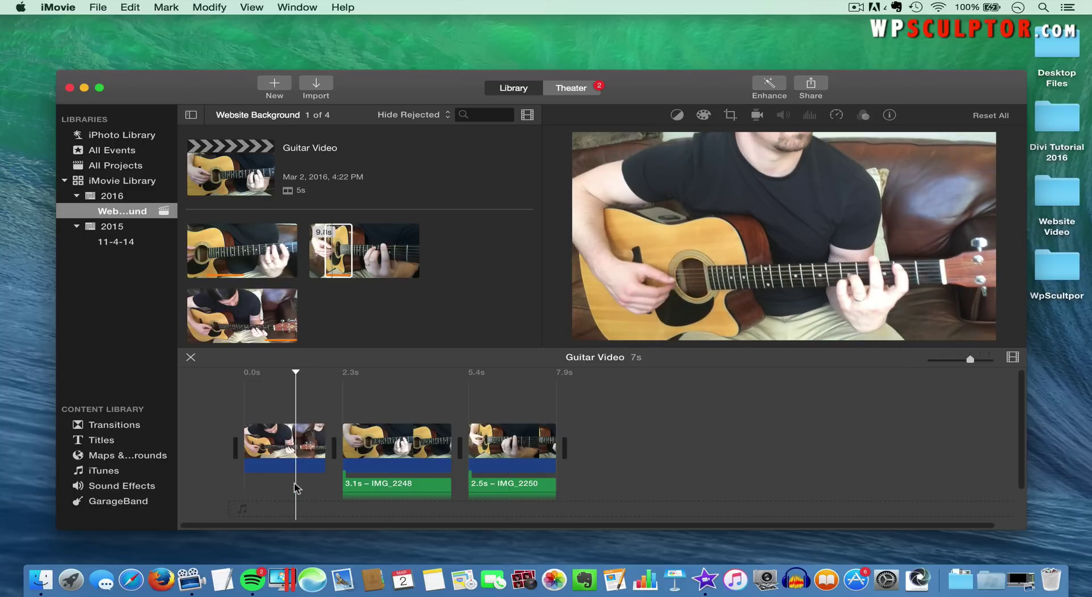
click(367, 486)
key(Delete)
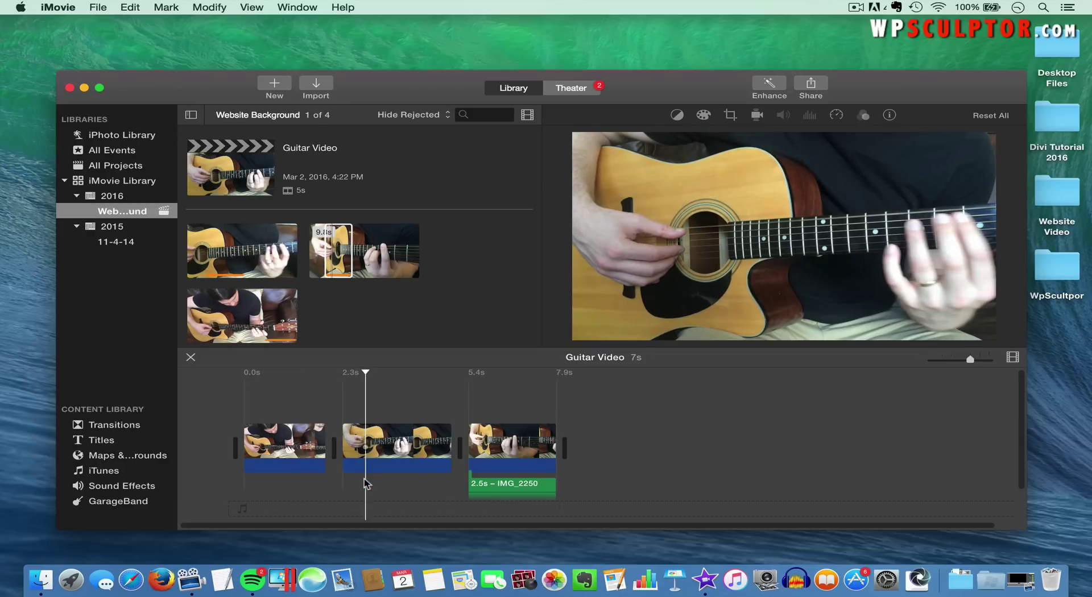
click(497, 484)
key(Delete)
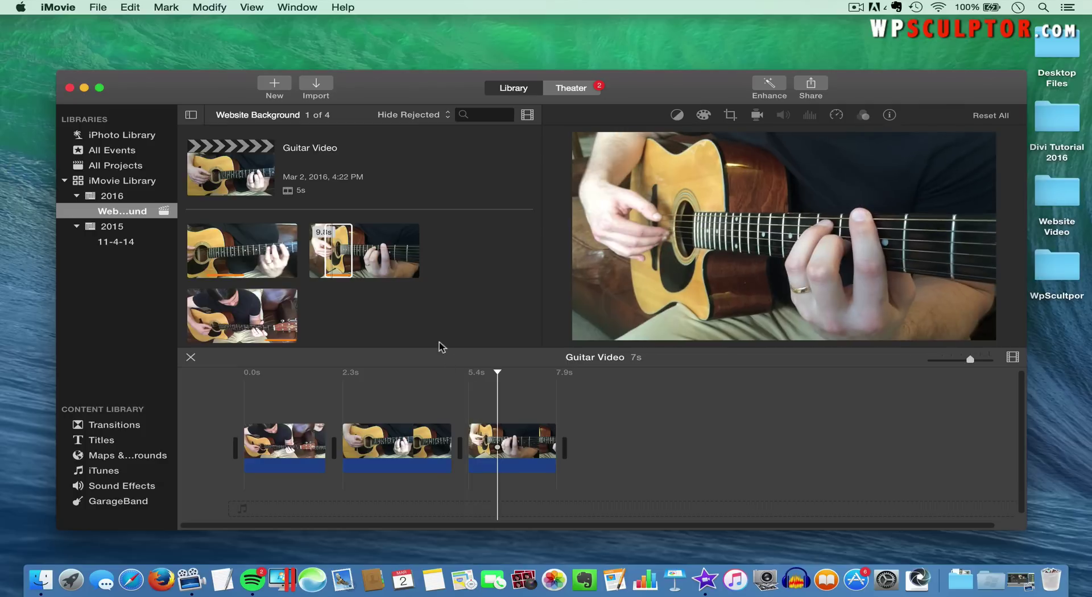
Set up sharing the movie as a file, keeping the resolution at 1280 x 720
click(99, 8)
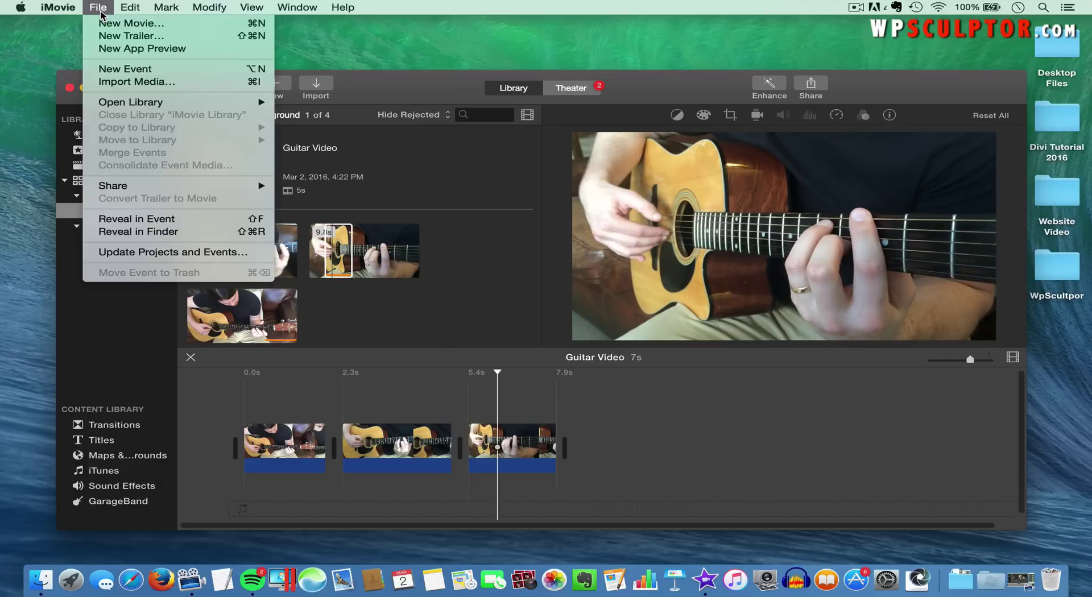
mouse_move(133, 186)
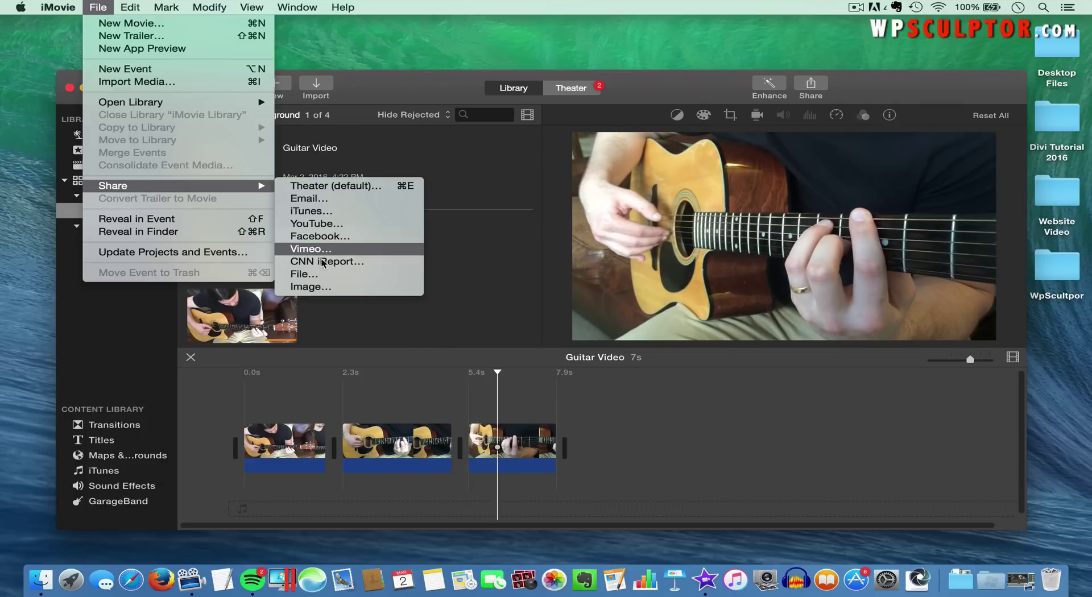
click(307, 274)
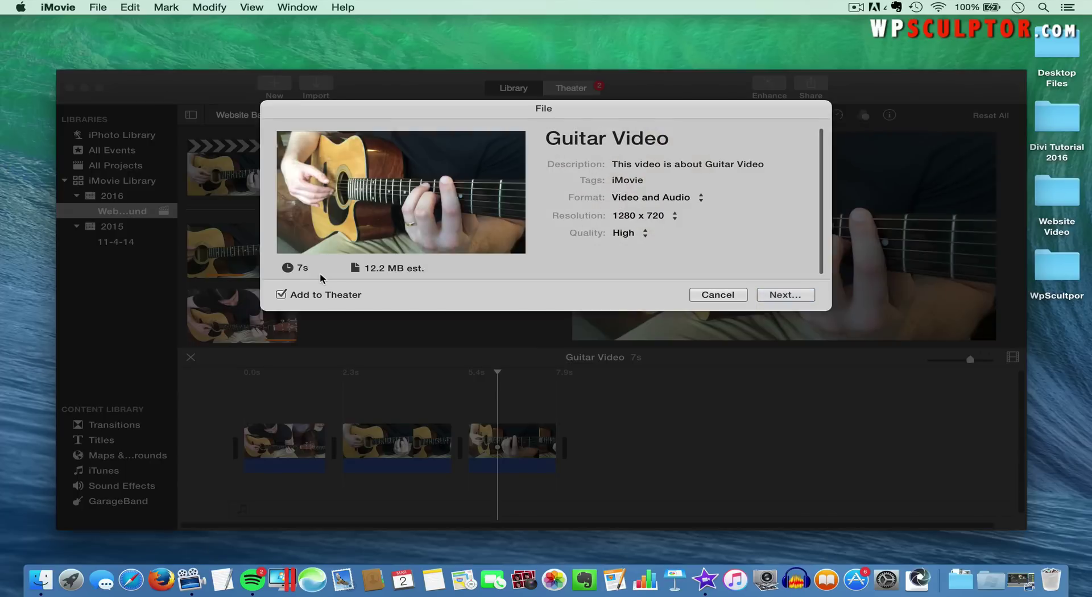
click(641, 219)
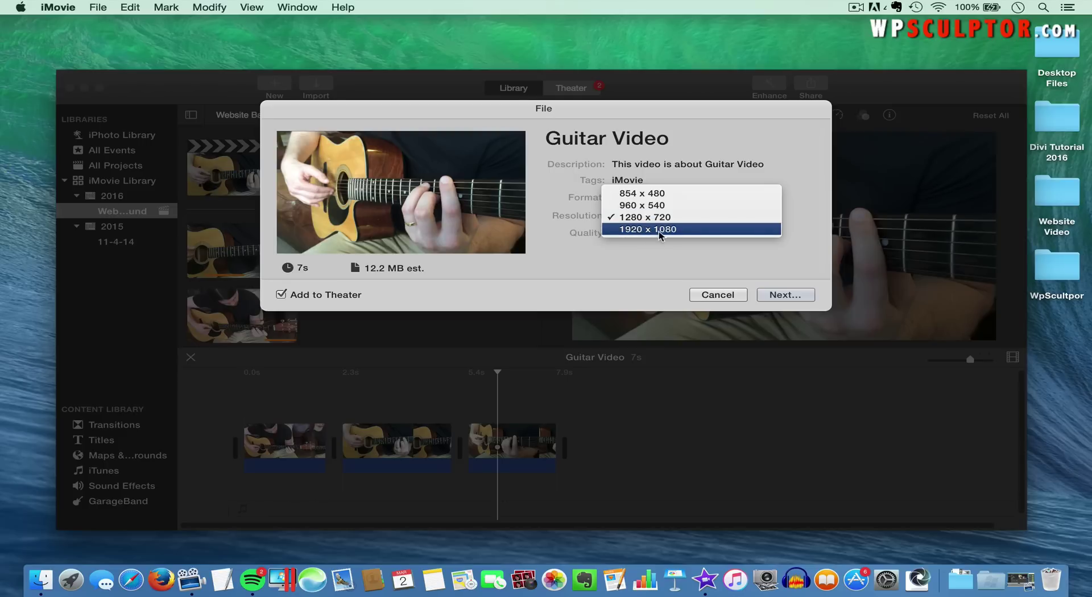
click(636, 219)
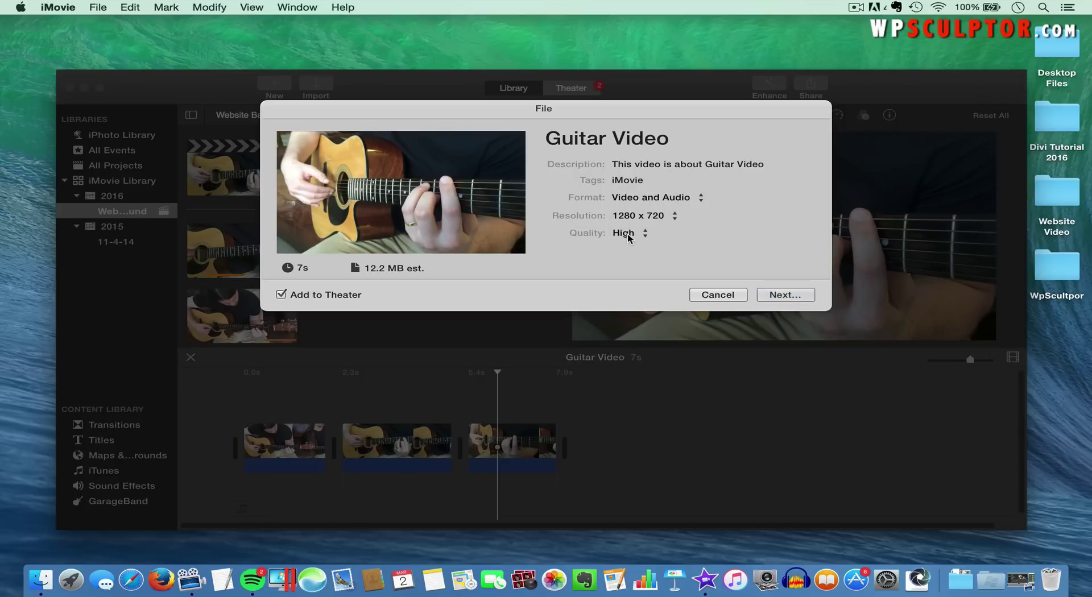
Export the movie to the Desktop under the file name Guitar Video
click(776, 295)
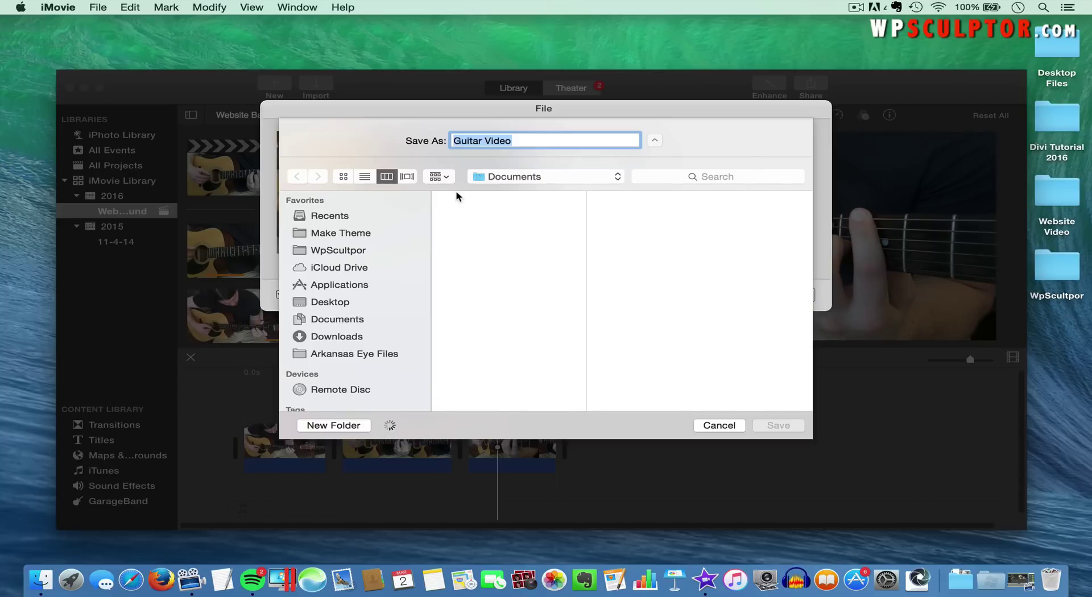
click(330, 307)
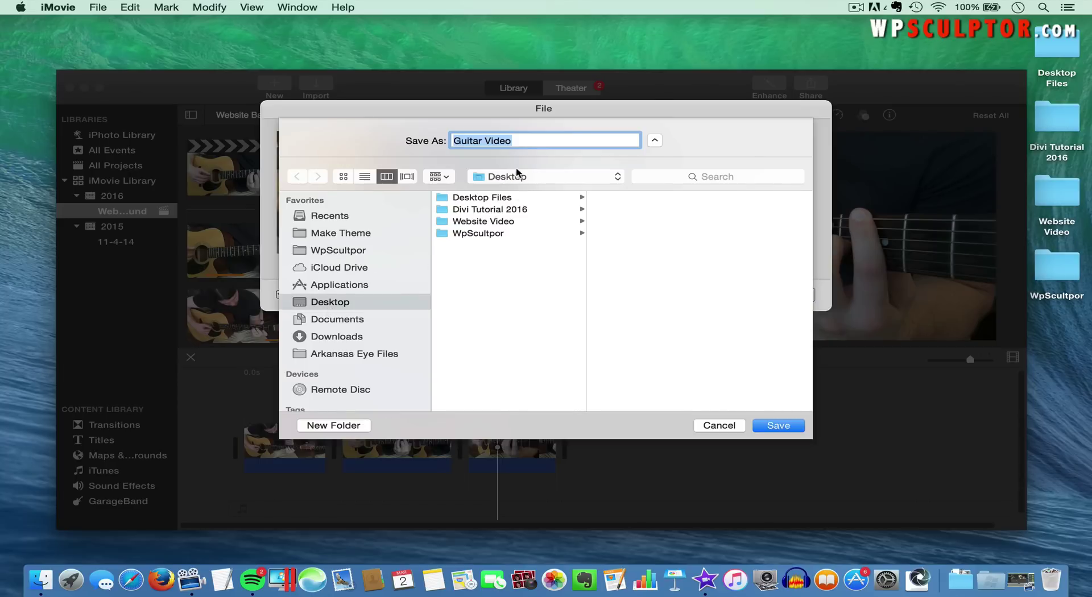
click(526, 139)
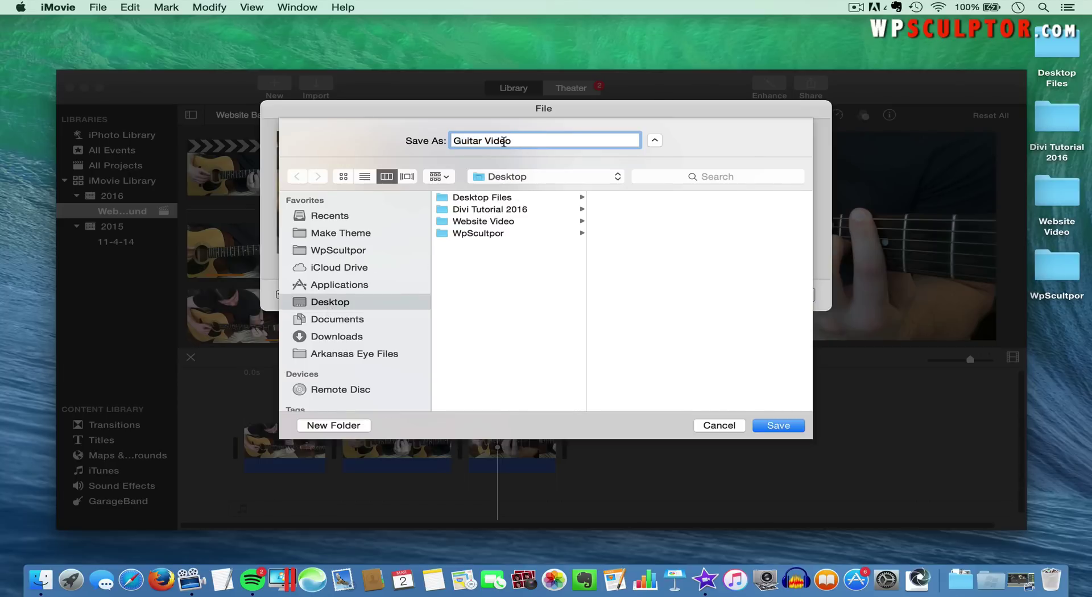
click(777, 426)
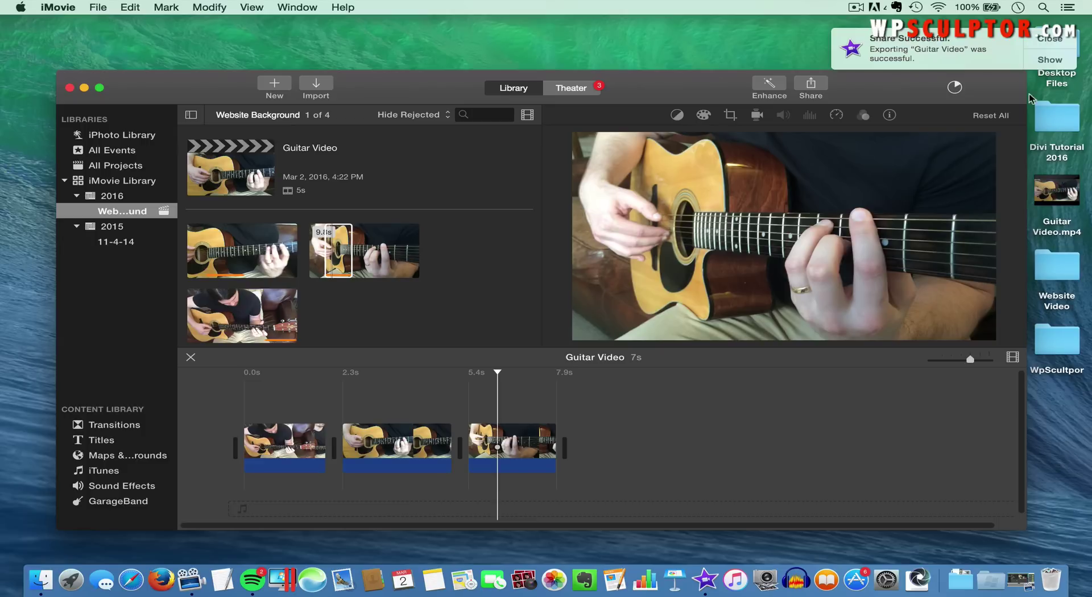
mouse_move(1069, 184)
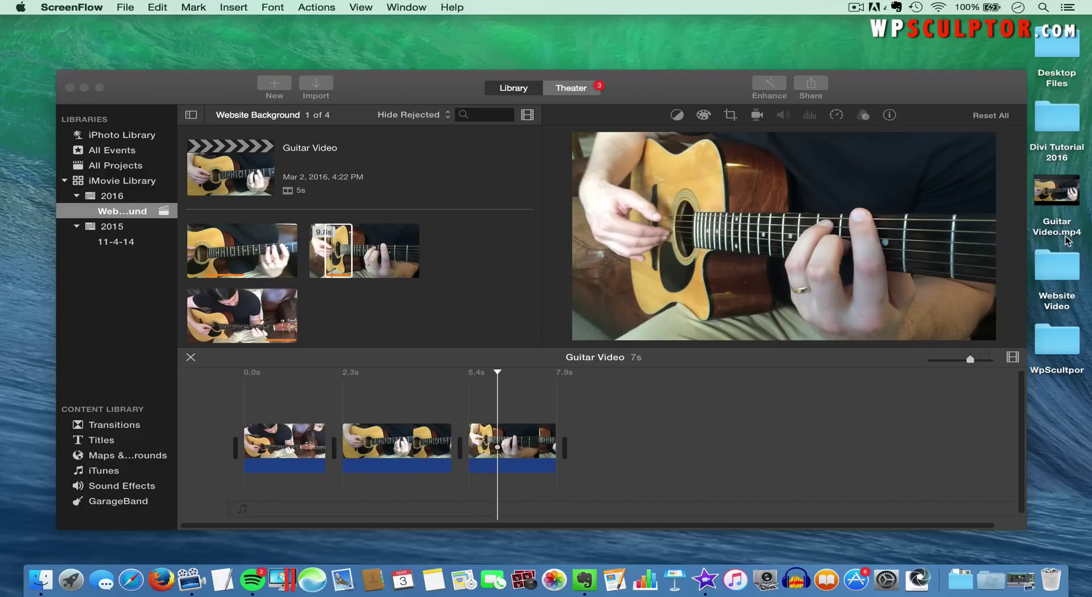
Show the file info for Guitar Video.mp4 on the Desktop to check its size
click(1069, 199)
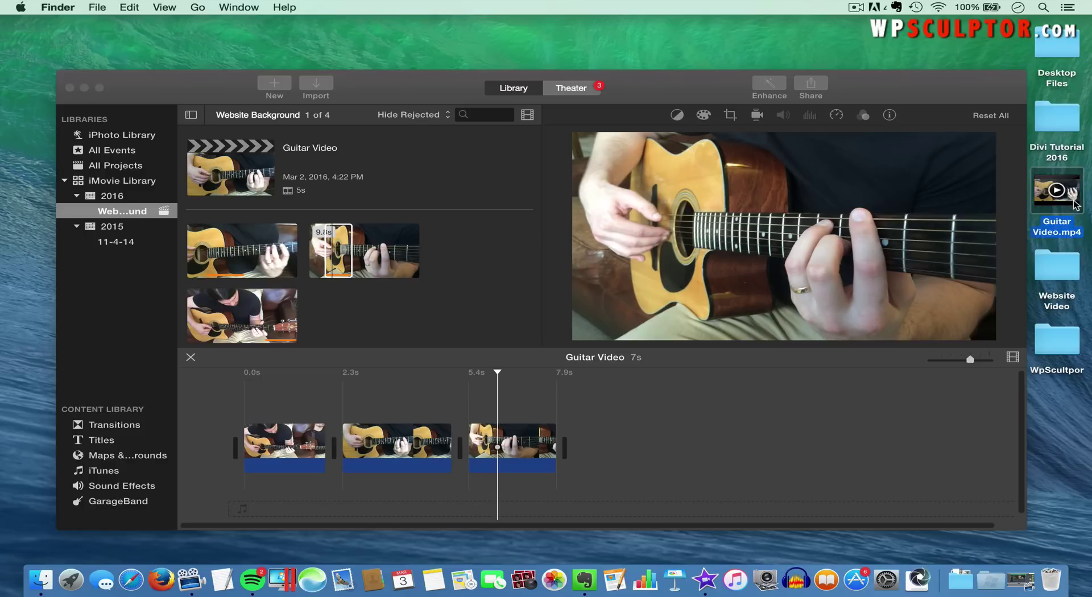
right_click(1069, 202)
click(1024, 261)
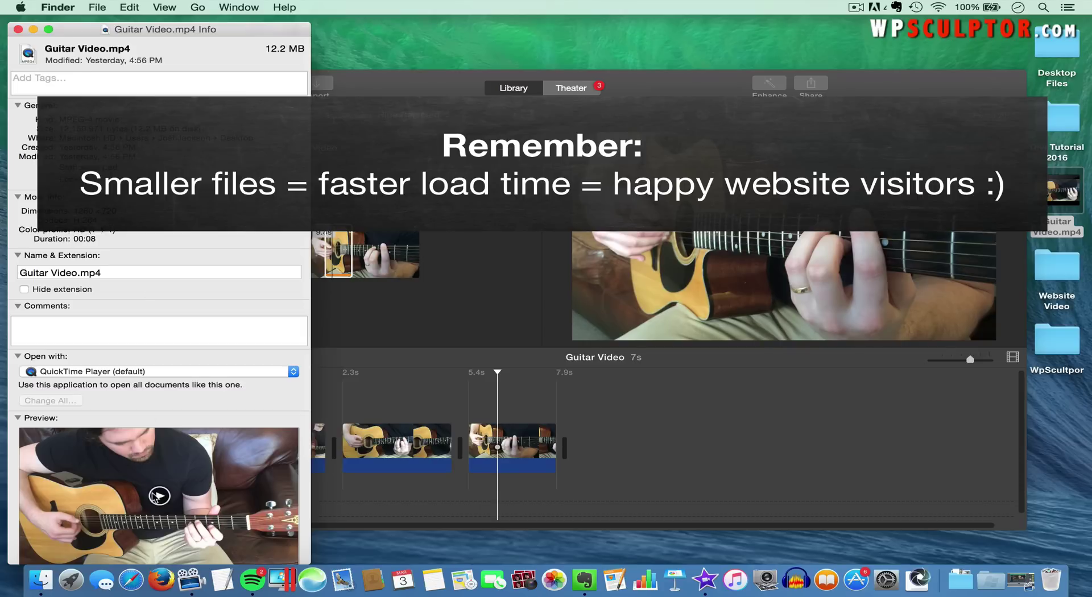
Switch to Firefox, go to video.online-convert.com and open the MP4 converter
click(162, 579)
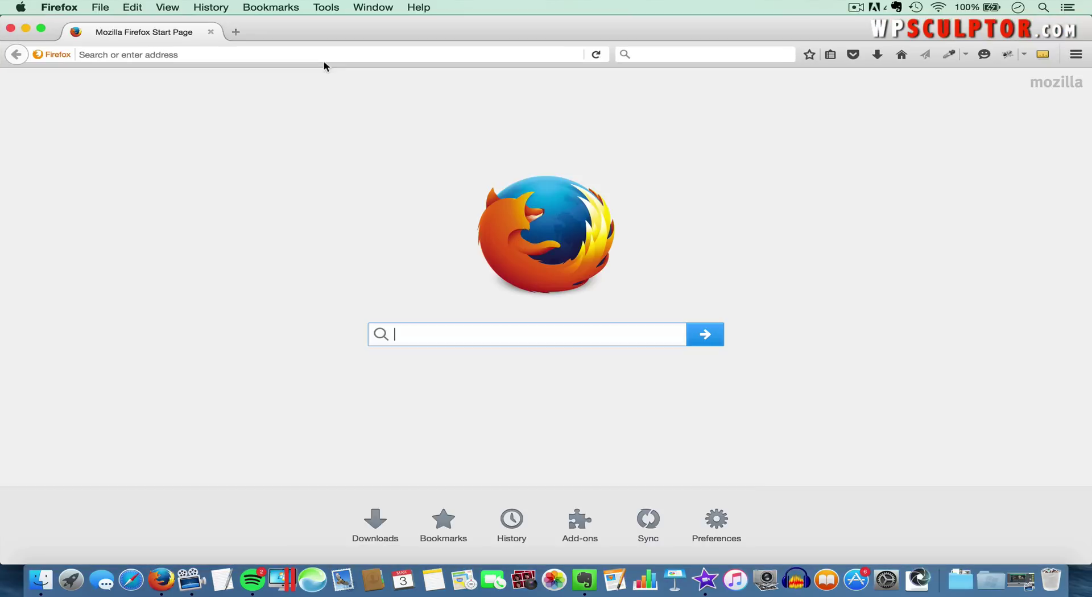
click(323, 54)
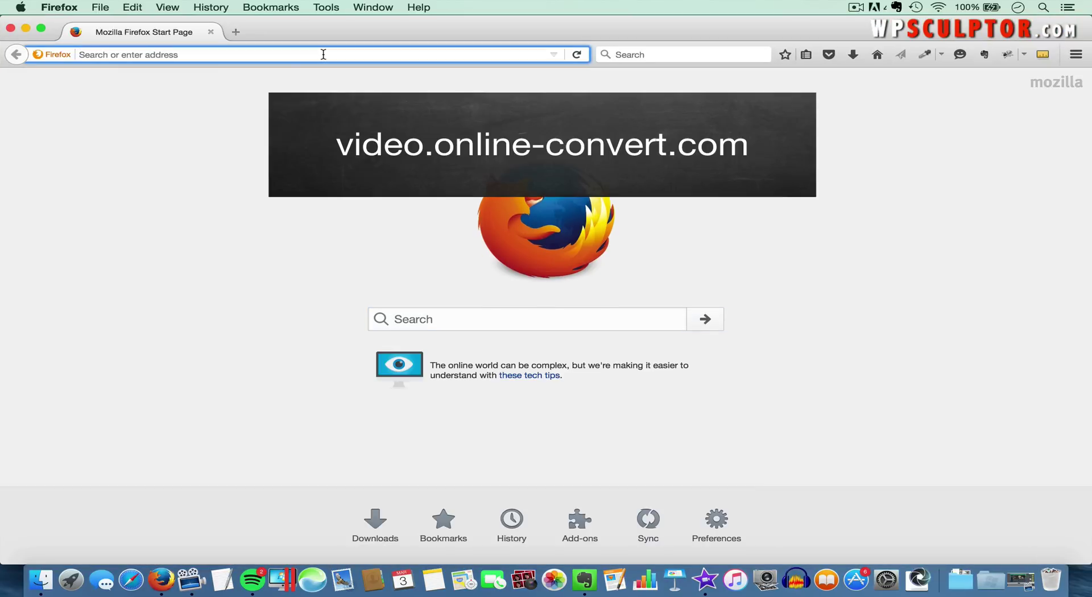
text(video.online-)
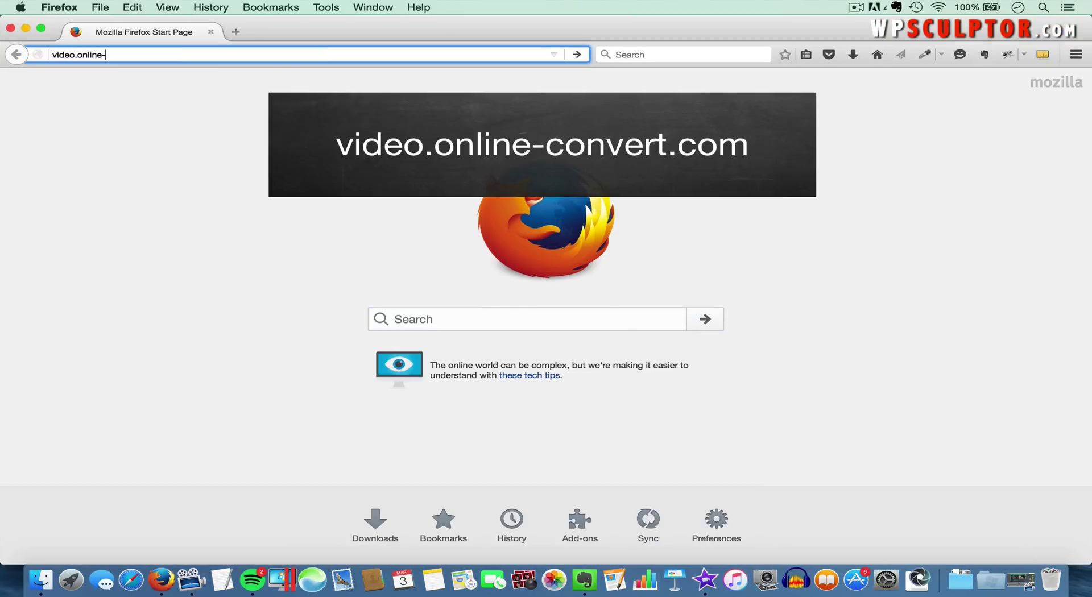
text(convert.com)
key(Return)
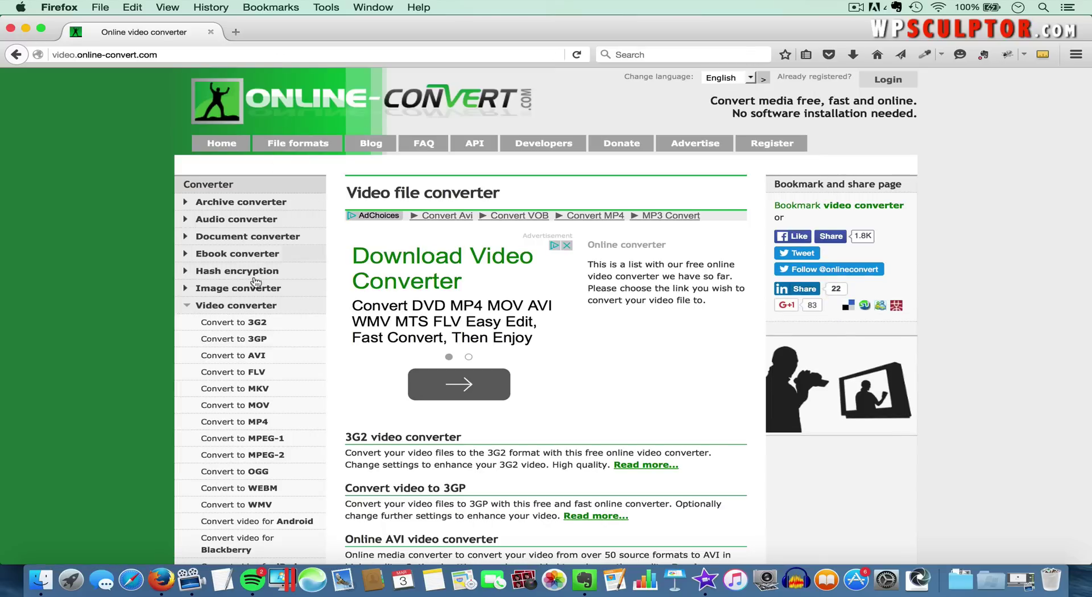
click(237, 421)
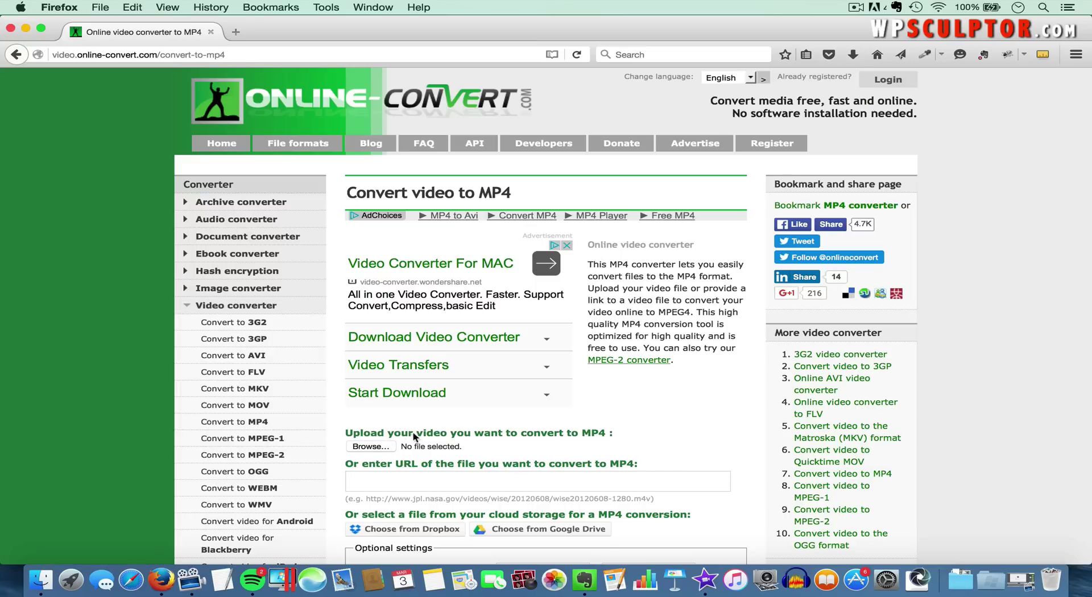
Choose Guitar Video.mp4 from the Desktop as the video to convert to MP4
click(370, 447)
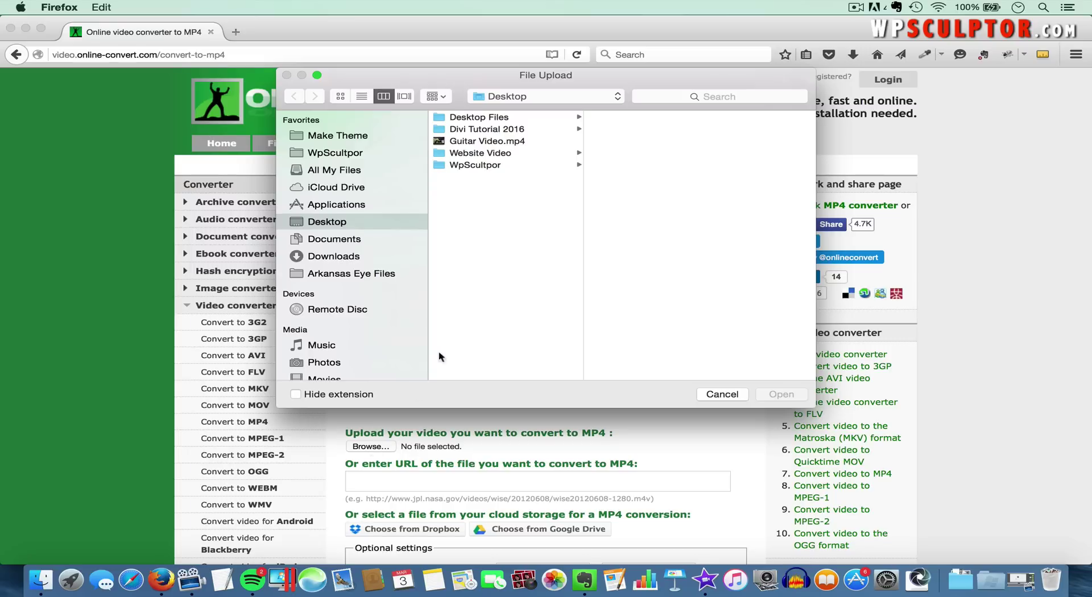
click(503, 141)
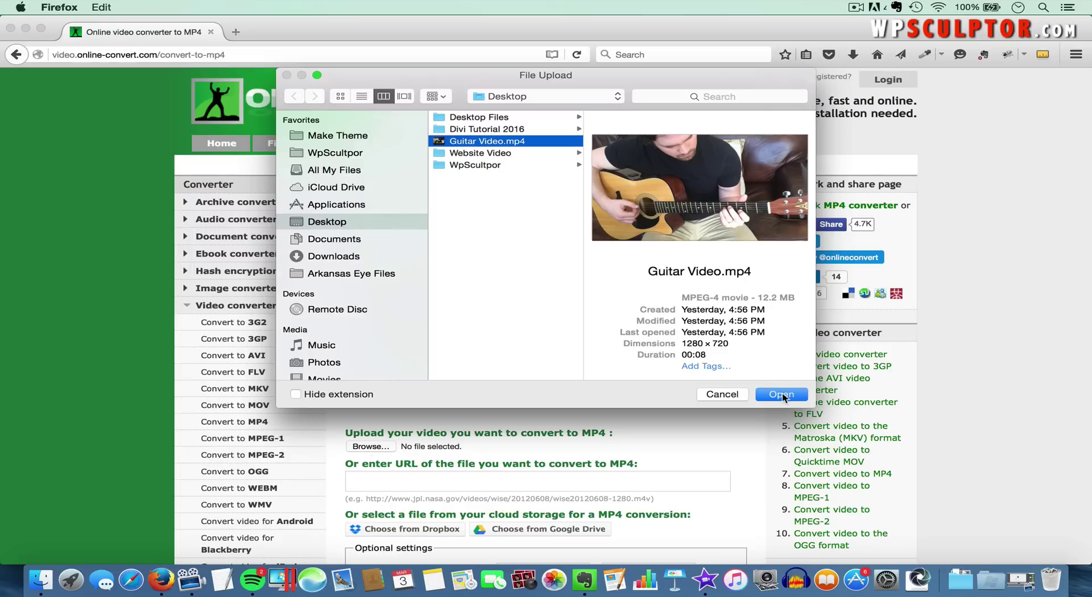
click(781, 395)
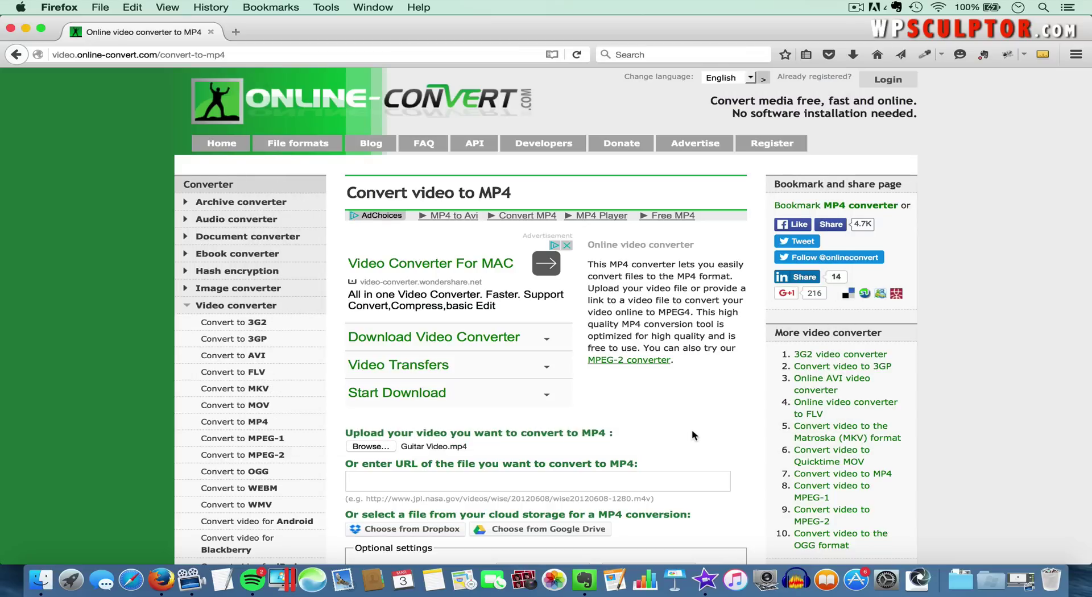
Convert the video with a target file size of 3 MB and save the resulting MP4 file
scroll(692, 435, down, 8)
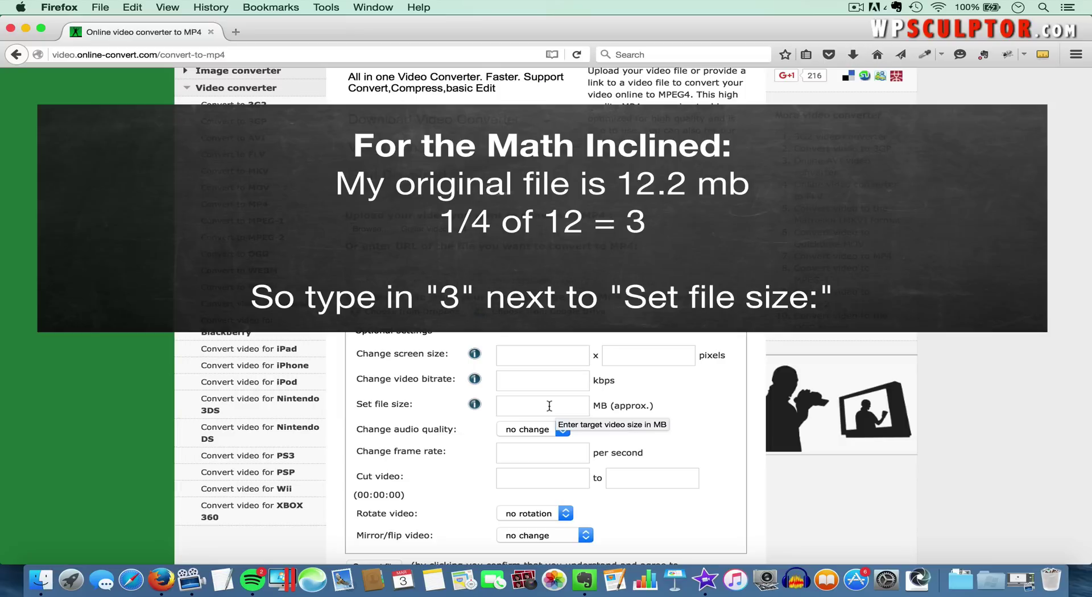
click(566, 403)
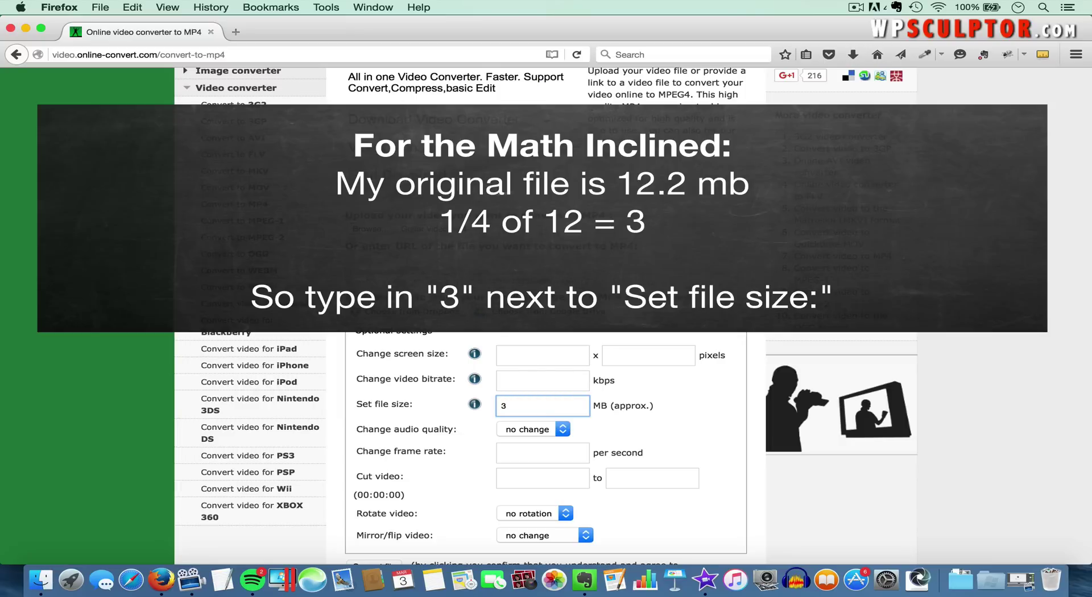
scroll(607, 472, down, 5)
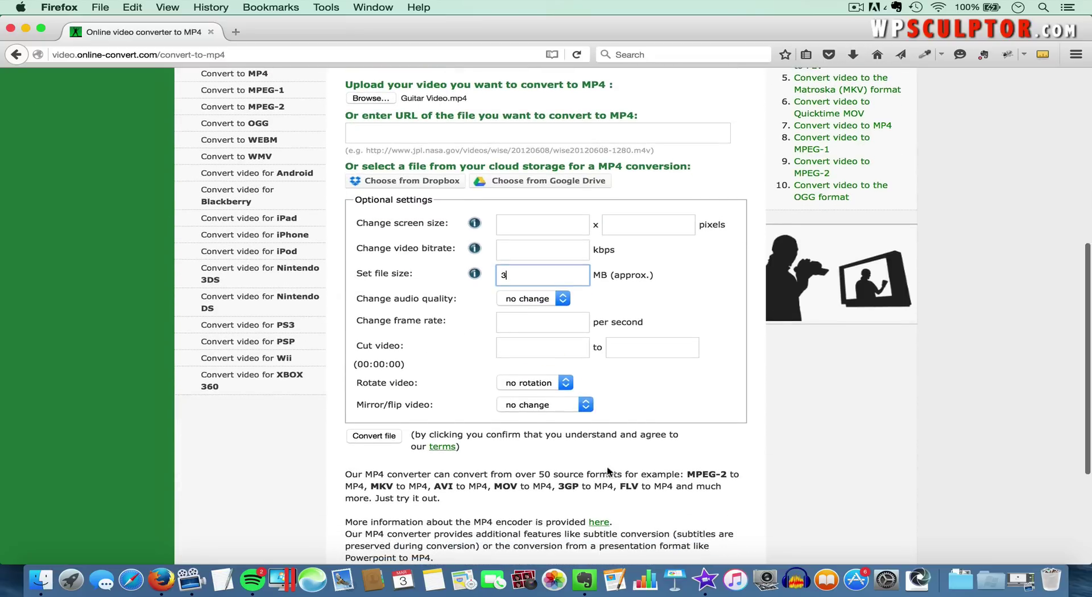
click(372, 437)
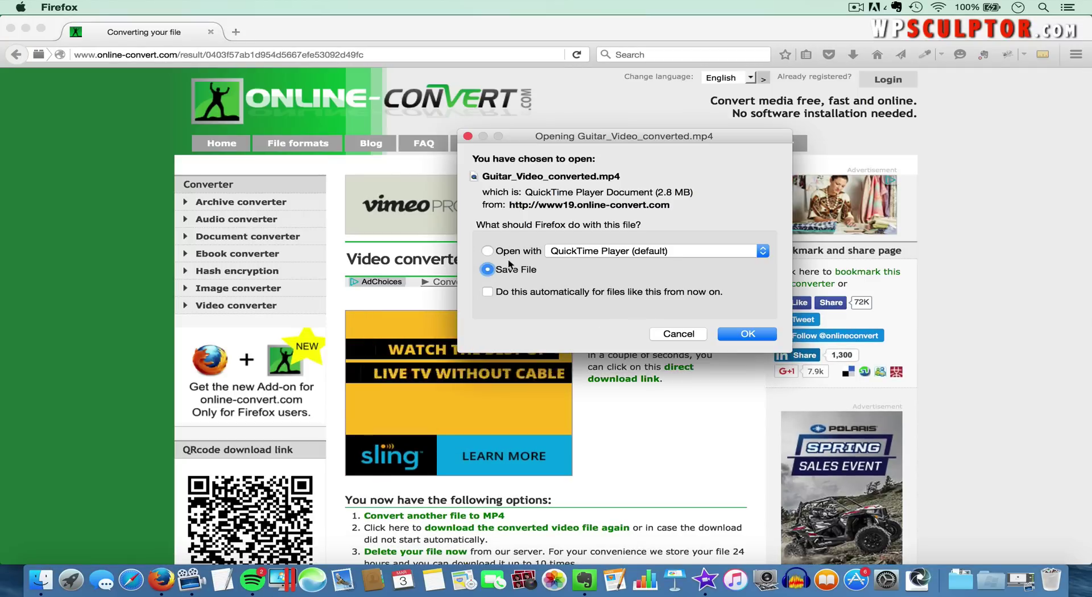
click(763, 333)
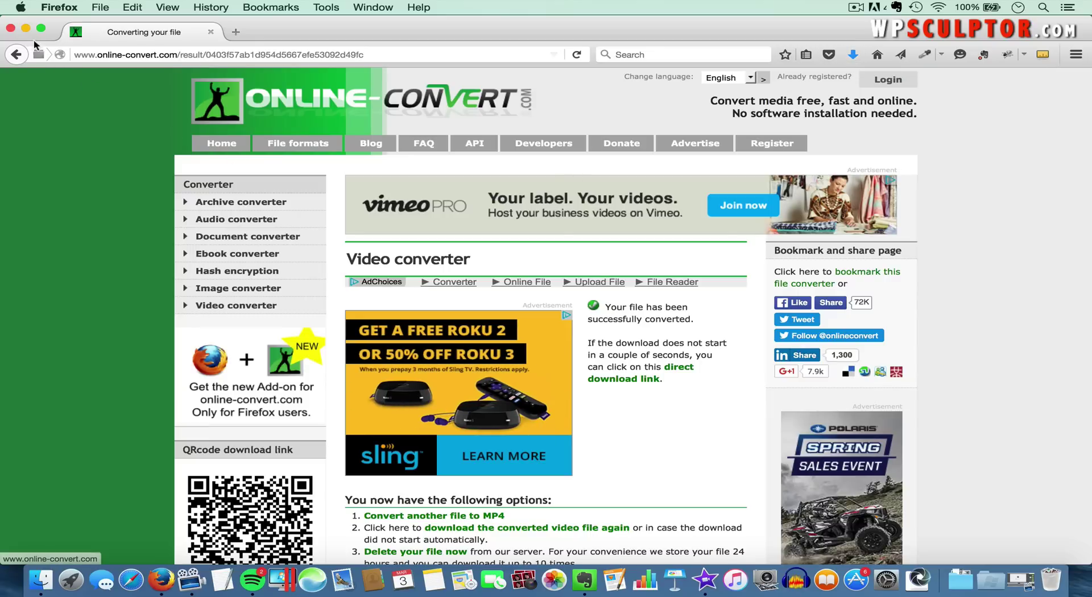
Minimize the browser, close the Guitar Video.mp4 info, and check the file info of Guitar_Video_converted.mp4 on the Desktop
click(26, 30)
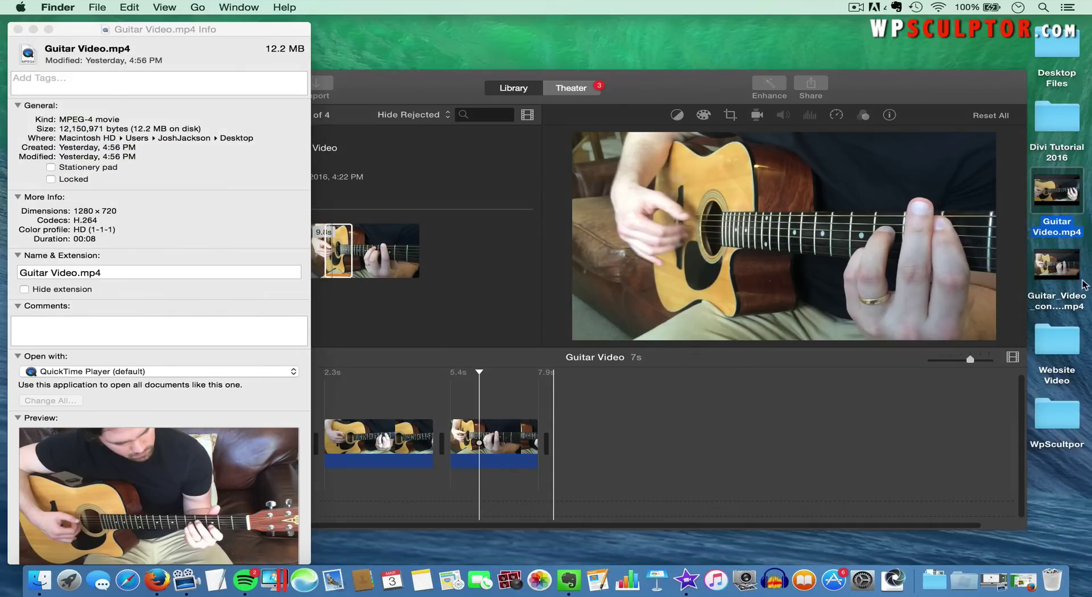
mouse_move(1064, 270)
click(1075, 279)
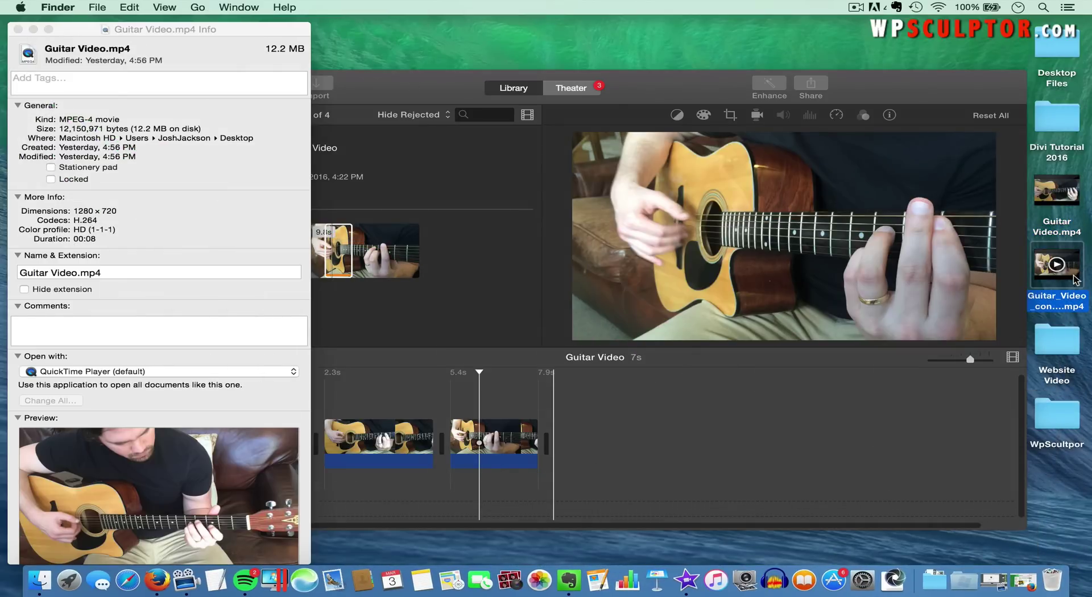
click(18, 30)
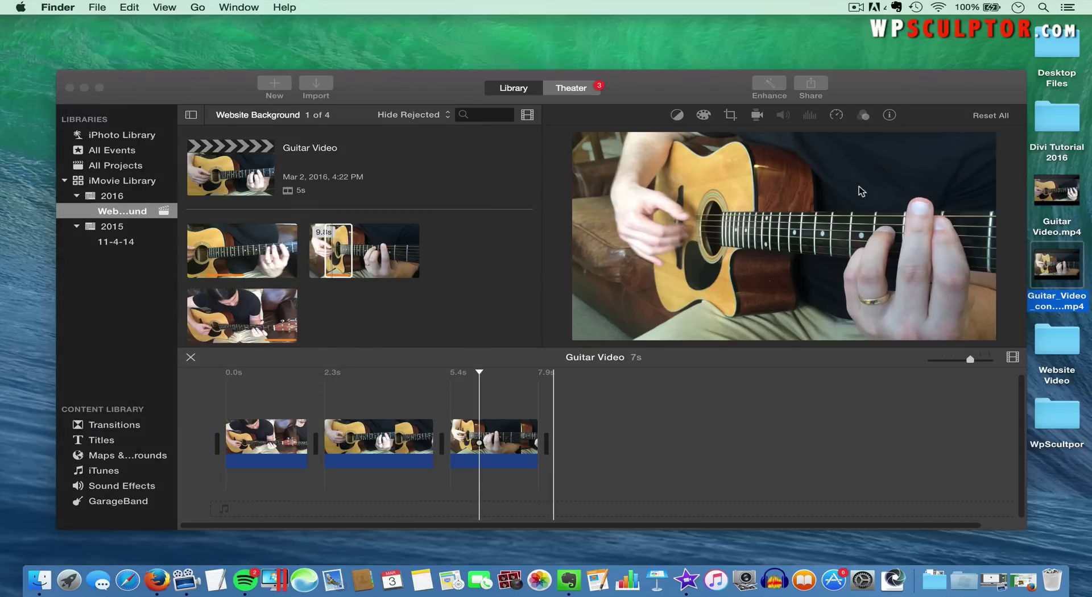
mouse_move(1076, 278)
right_click(1076, 278)
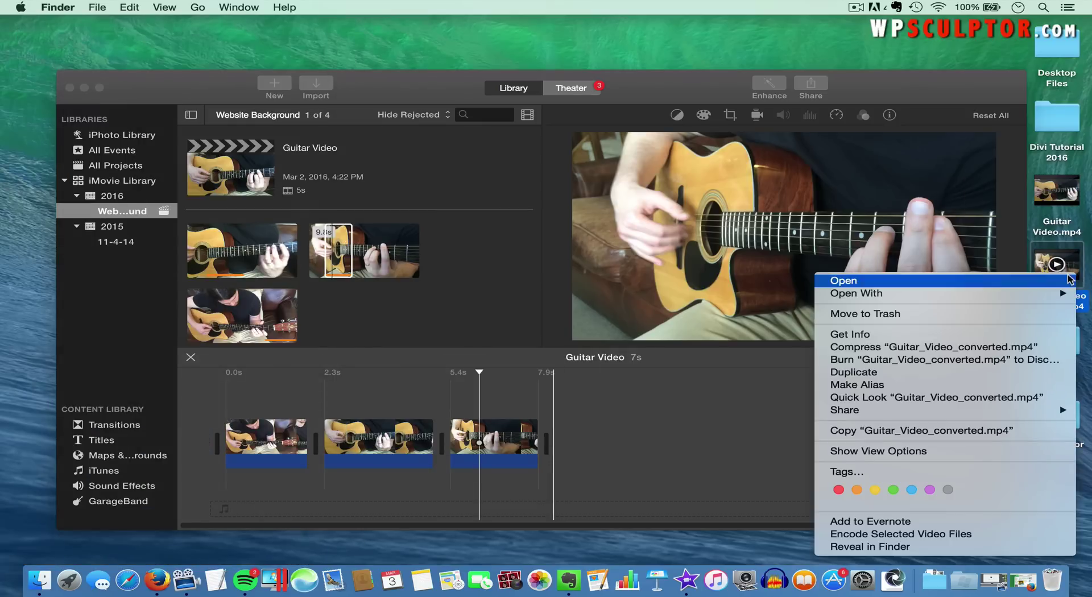
click(1001, 335)
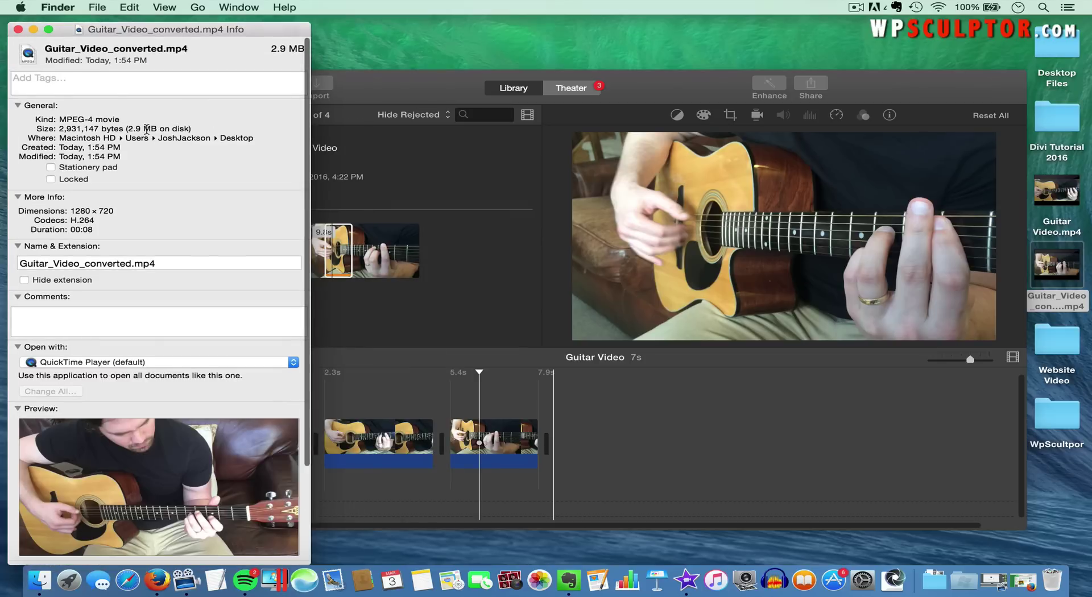
click(18, 29)
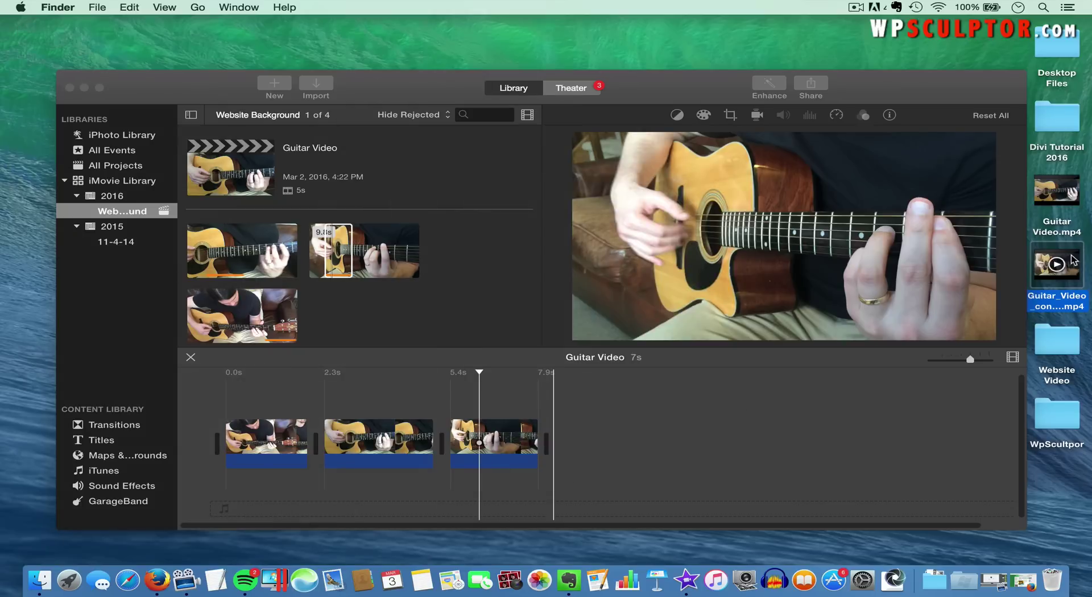
Open Guitar_Video_converted.mp4 in QuickTime Player, play a few seconds to check its quality, and close it
double_click(1073, 275)
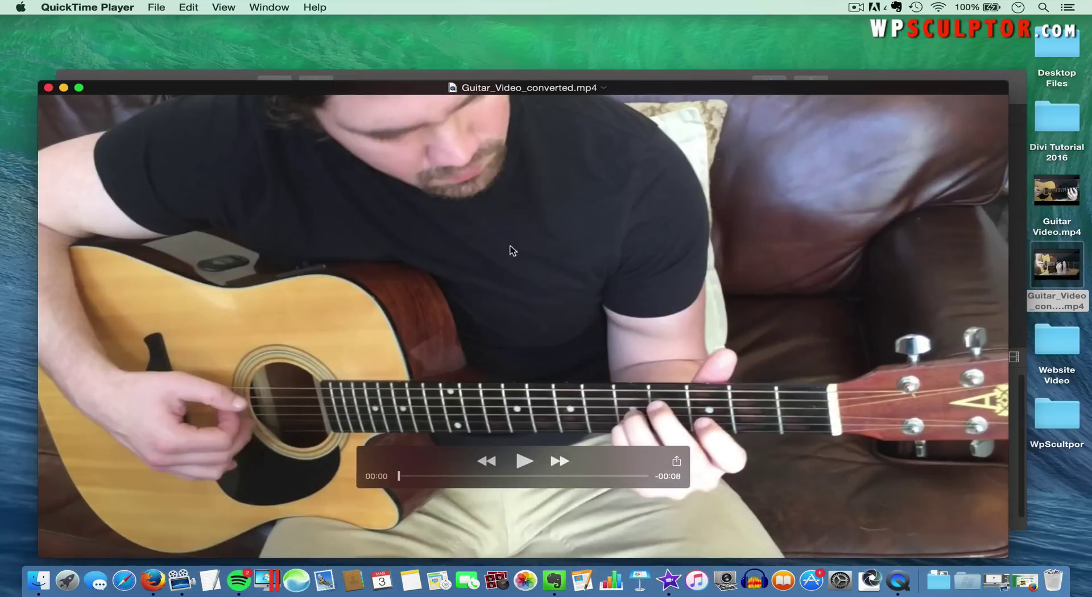
click(526, 464)
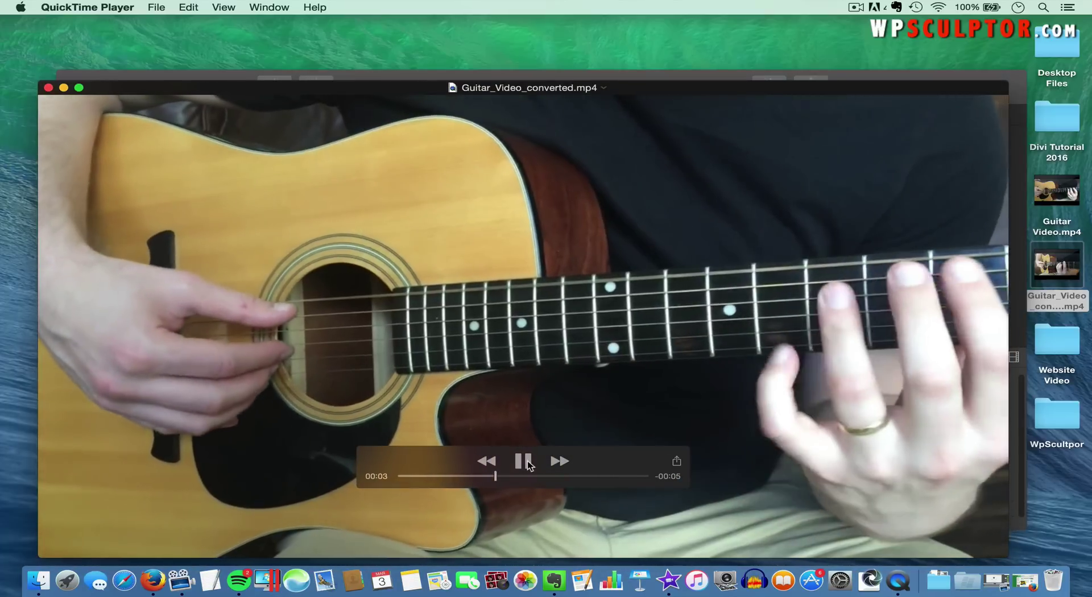
click(526, 464)
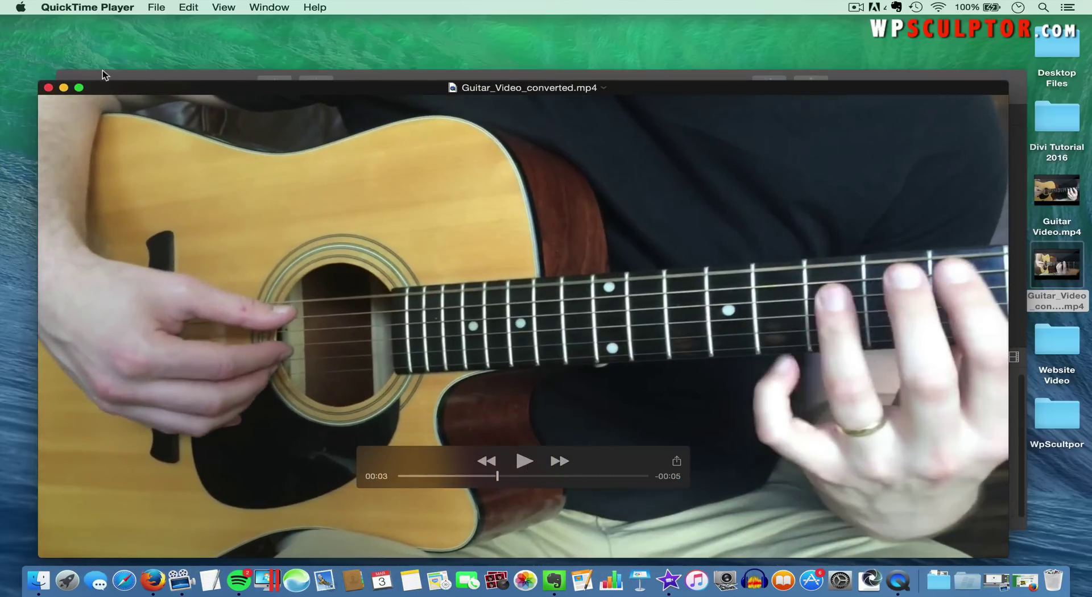
click(48, 88)
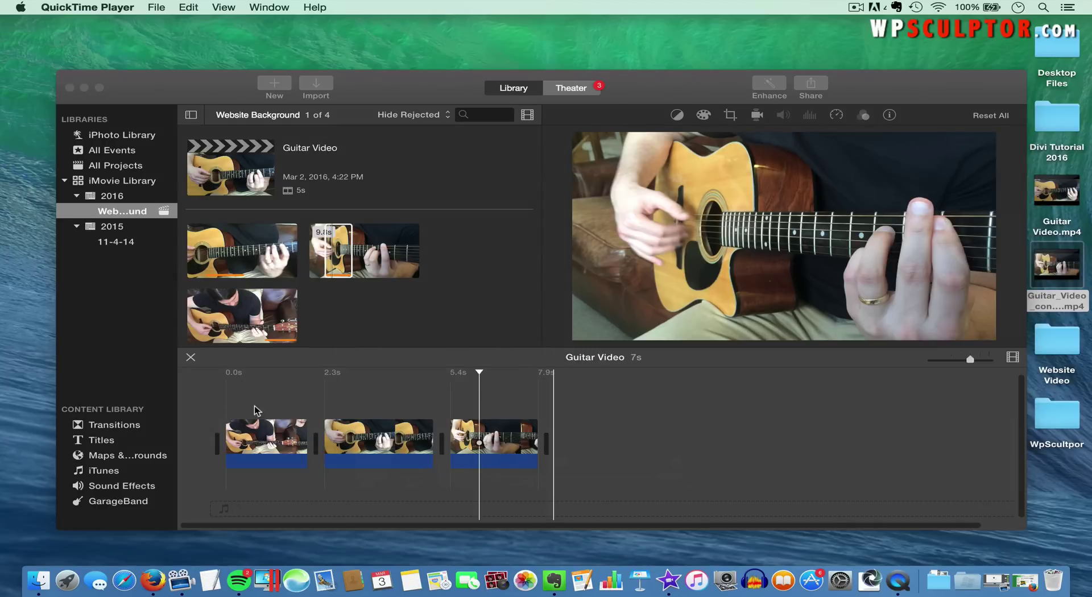
Return to the converter site in Firefox and open the video converter for the WEBM format
click(1030, 584)
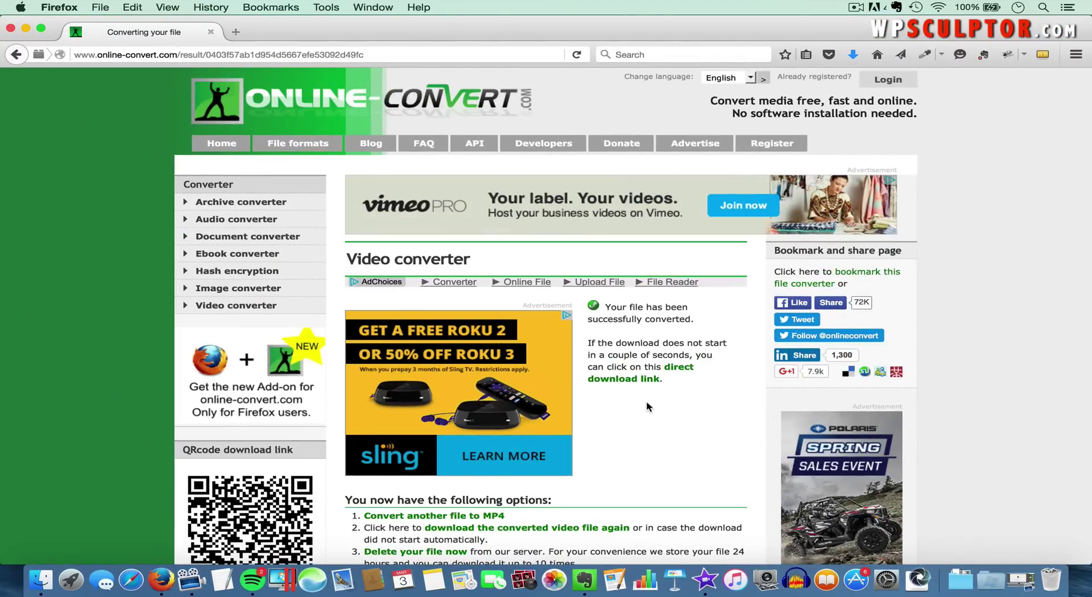
scroll(648, 406, down, 4)
scroll(648, 406, up, 4)
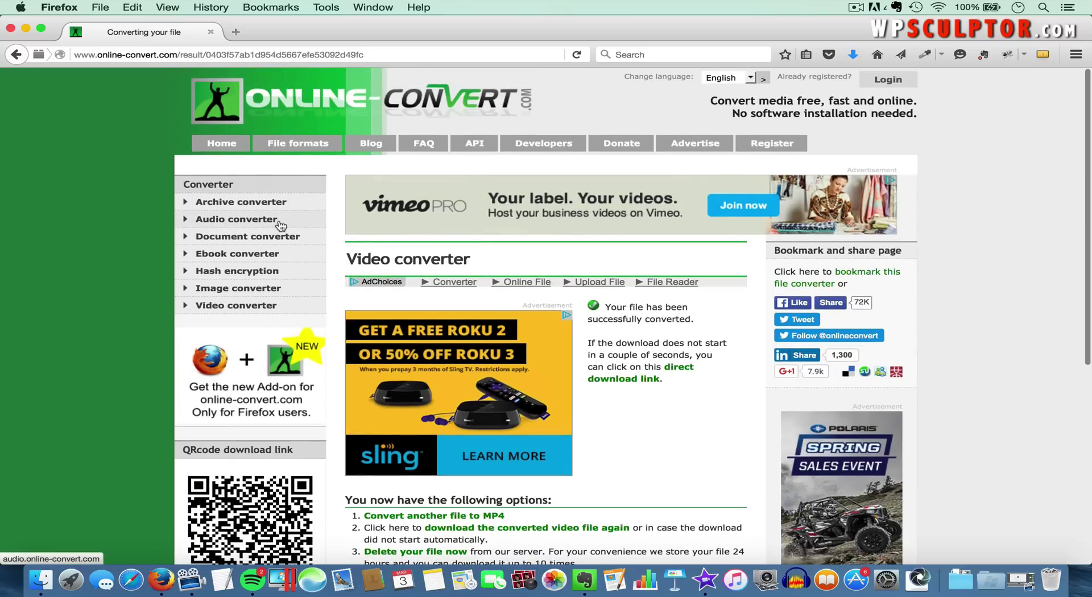
click(226, 307)
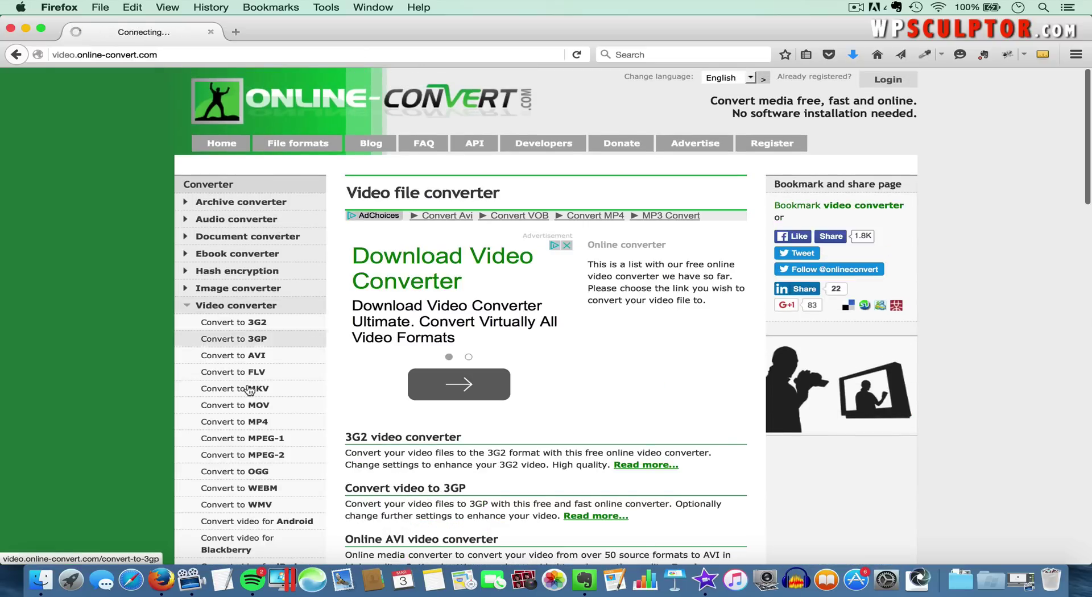
scroll(213, 441, down, 1)
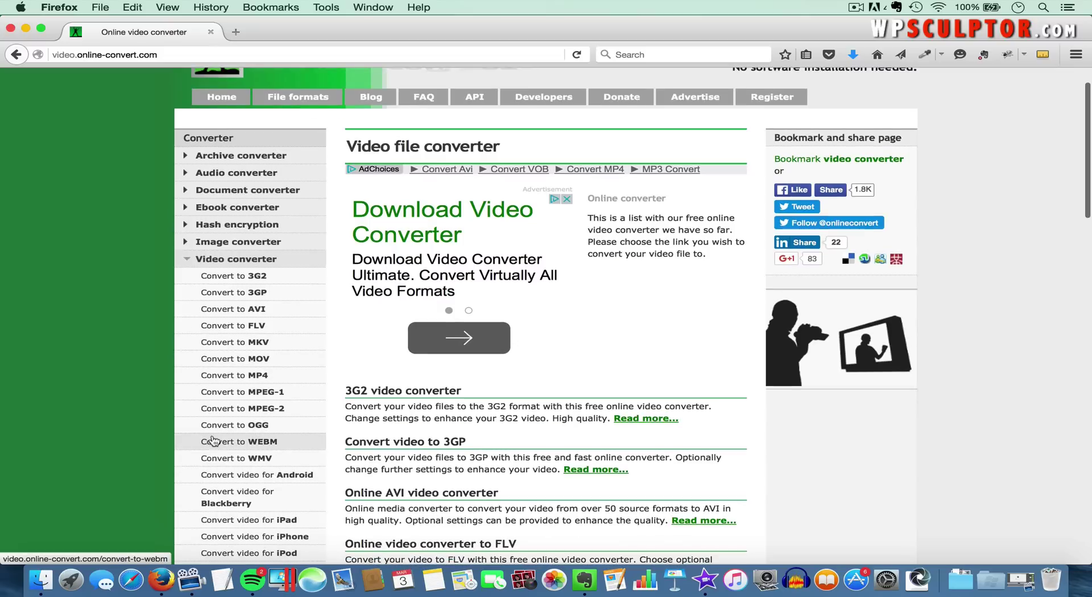
click(249, 445)
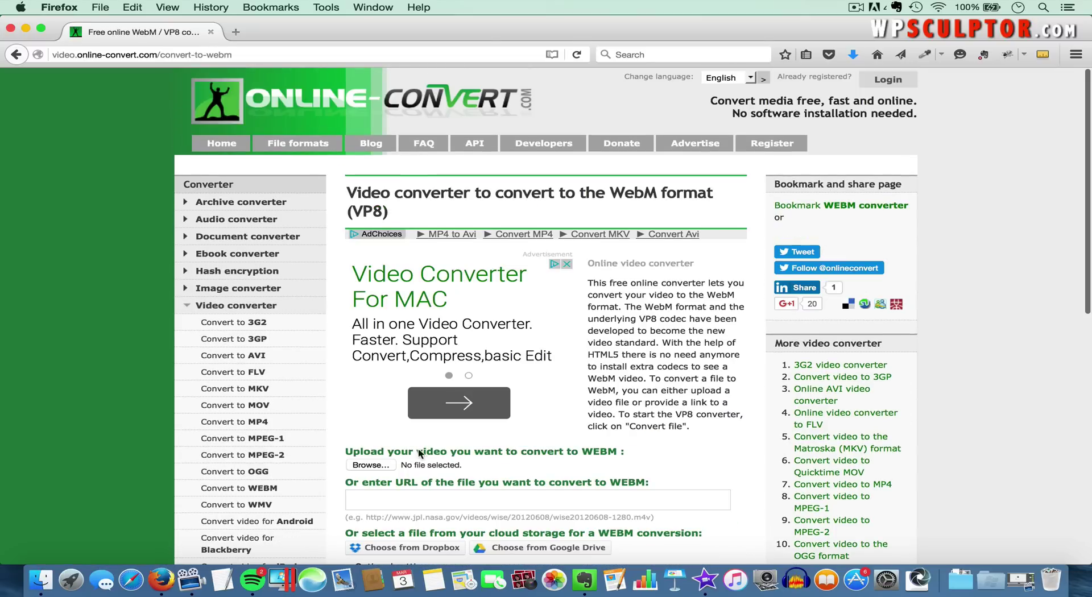
Choose Guitar_Video_converted.mp4 from the Desktop and convert it to WEBM with the default optional settings
click(371, 465)
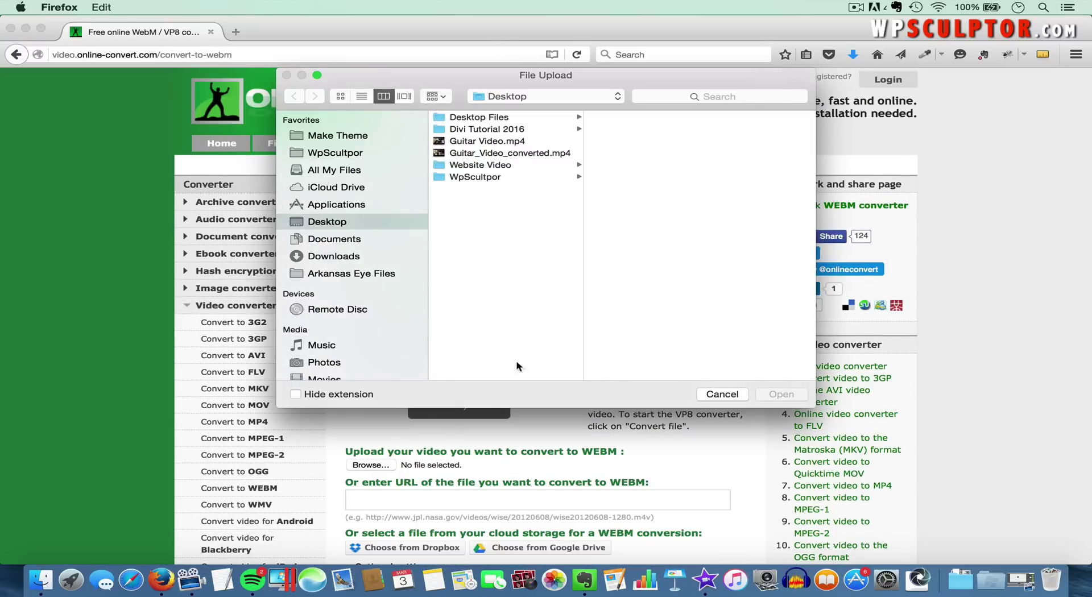
click(541, 153)
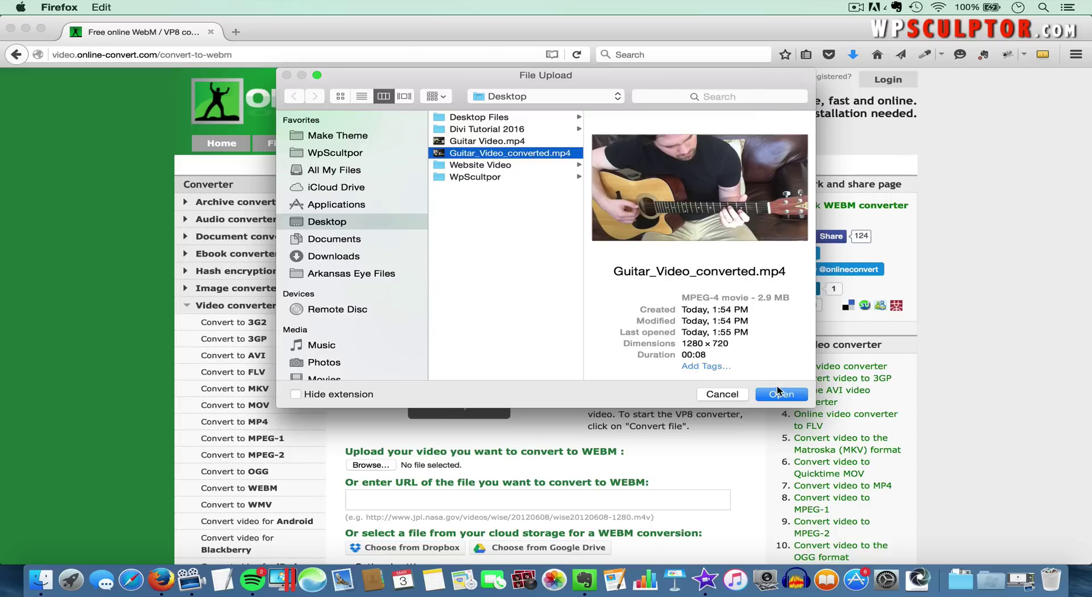
click(778, 394)
scroll(728, 439, down, 10)
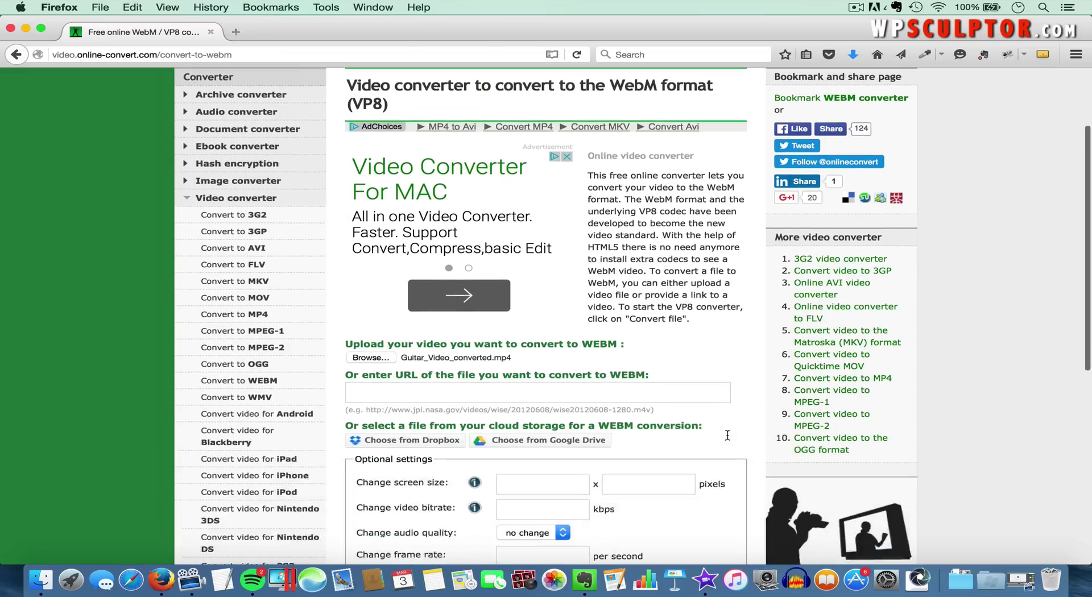
scroll(727, 439, down, 3)
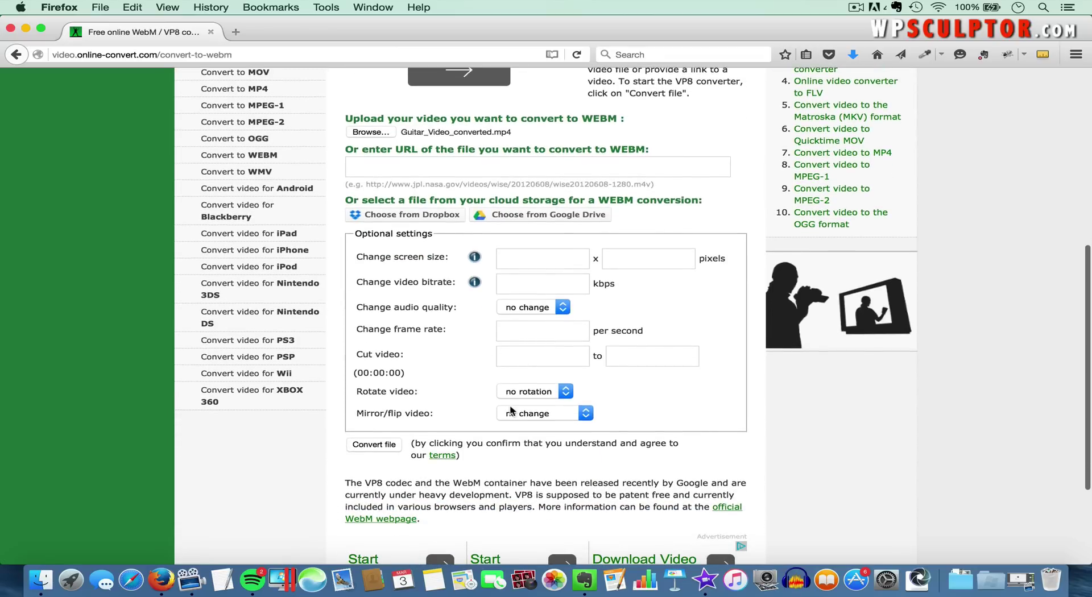
click(370, 446)
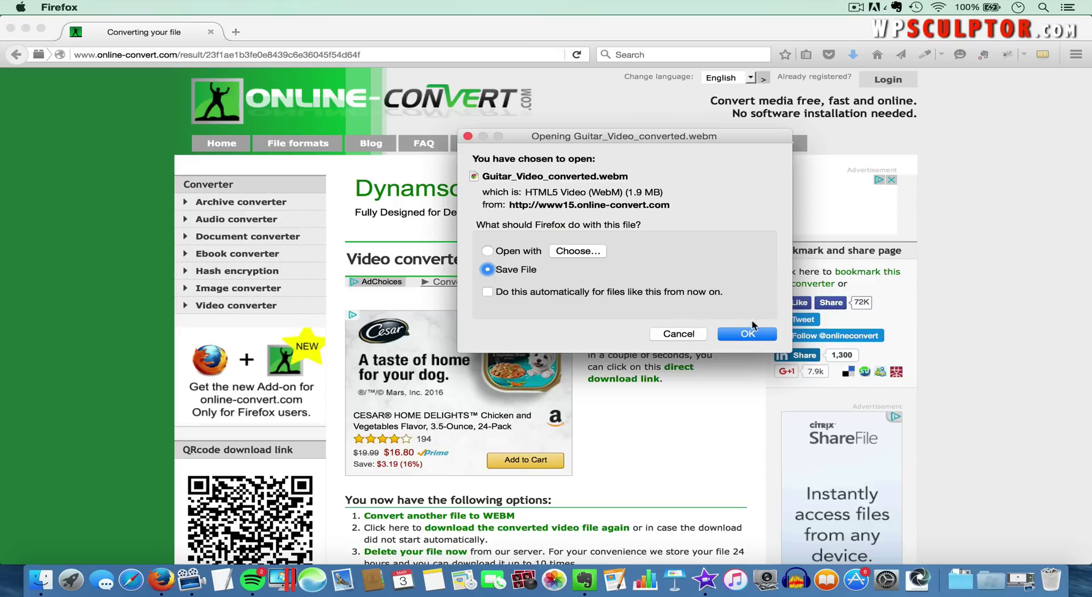
Save the converted Guitar_Video_converted.webm file and minimize the browser to check for it on the Desktop
click(746, 336)
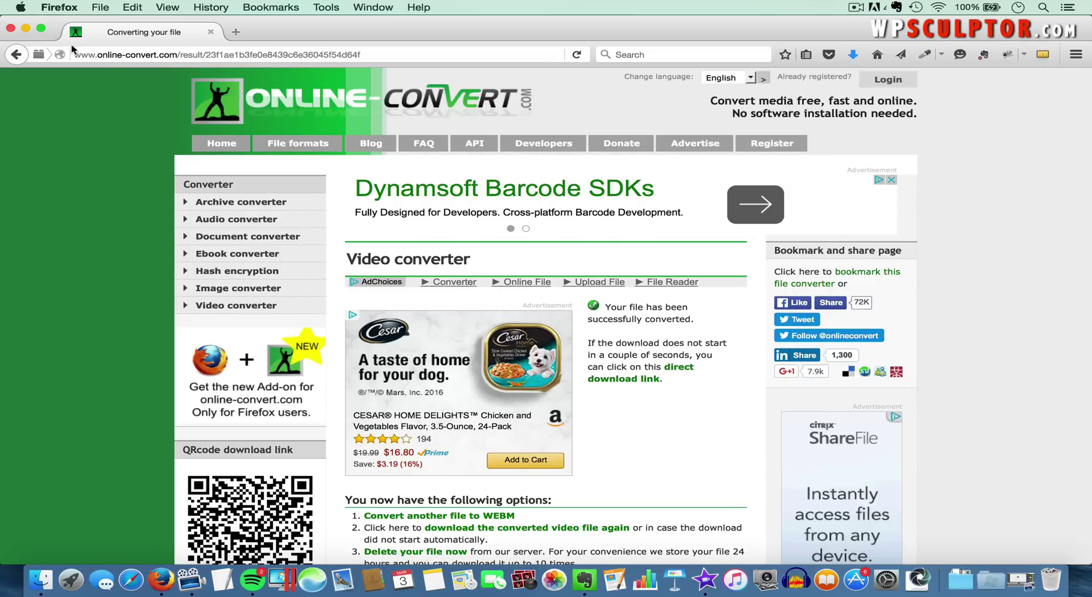
click(26, 29)
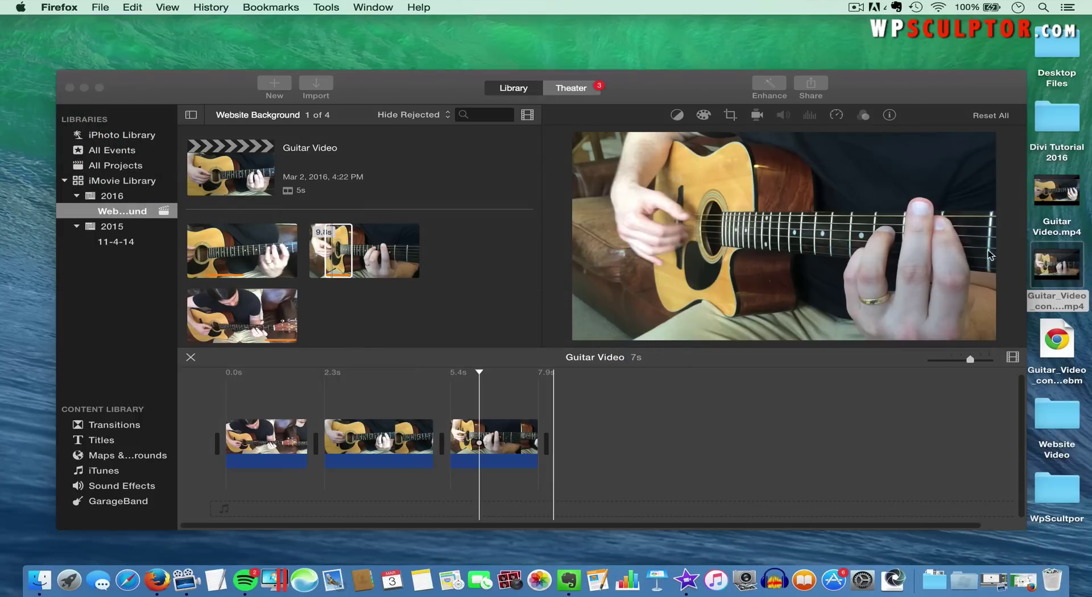
mouse_move(1076, 269)
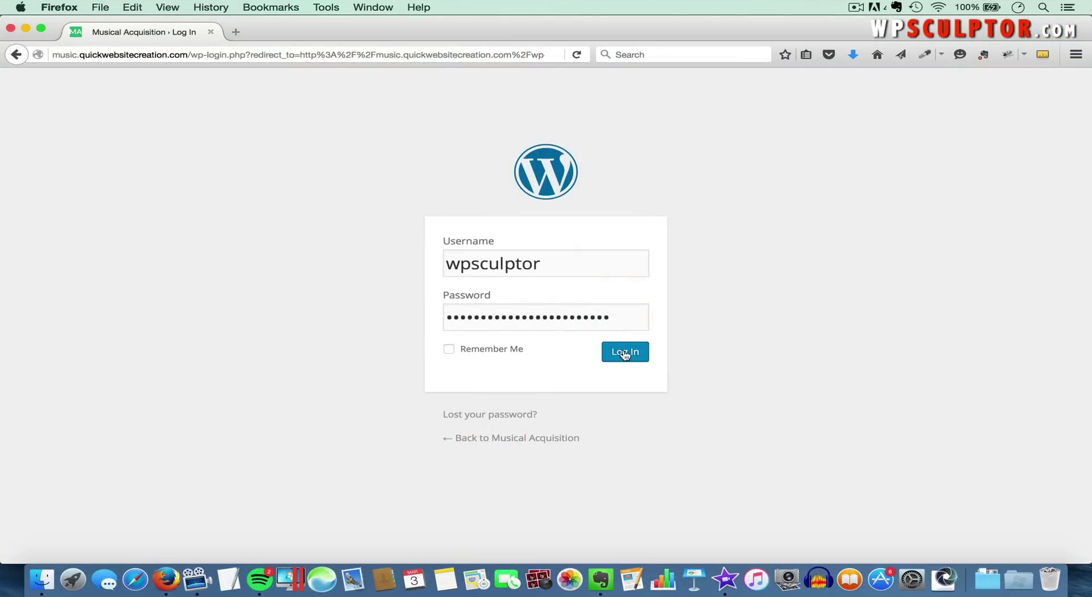
Log in to the WordPress site, view the Musical Acquisition home page in a new tab, and return to the dashboard
click(626, 353)
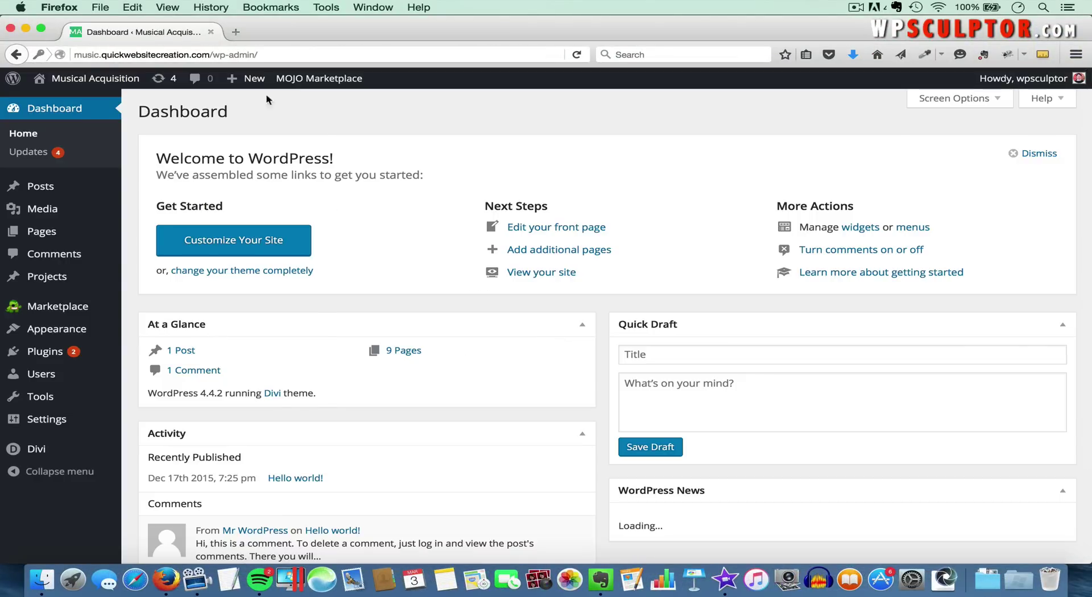
mouse_move(111, 87)
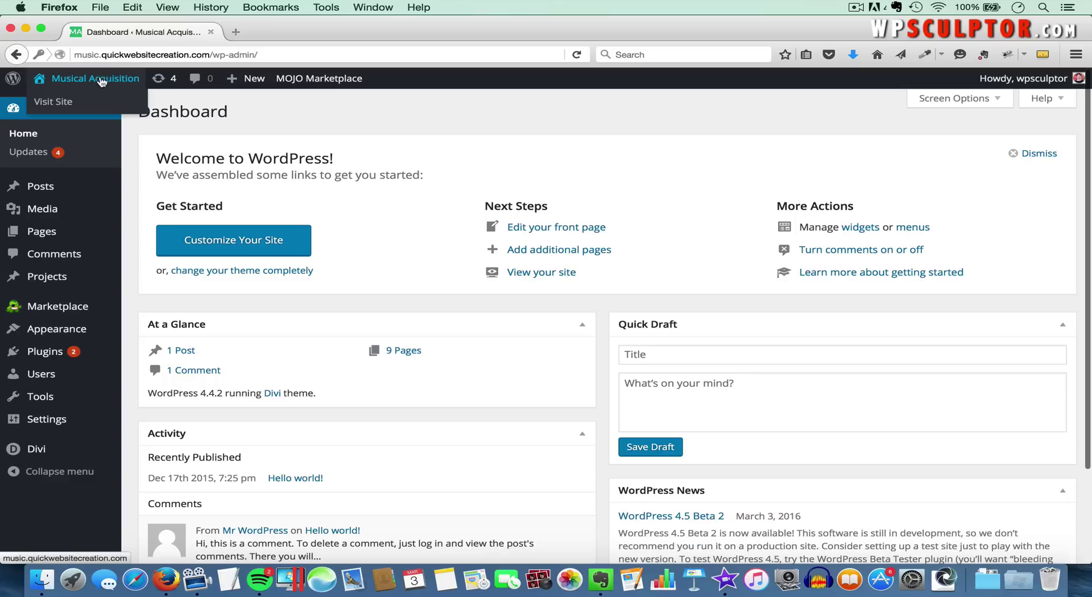
right_click(97, 80)
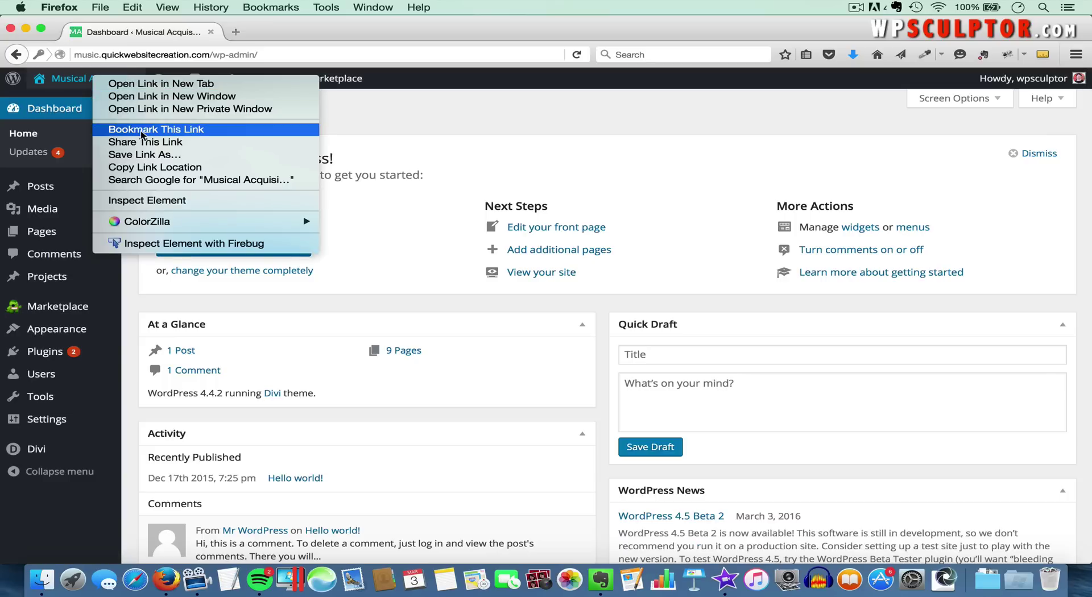
click(165, 83)
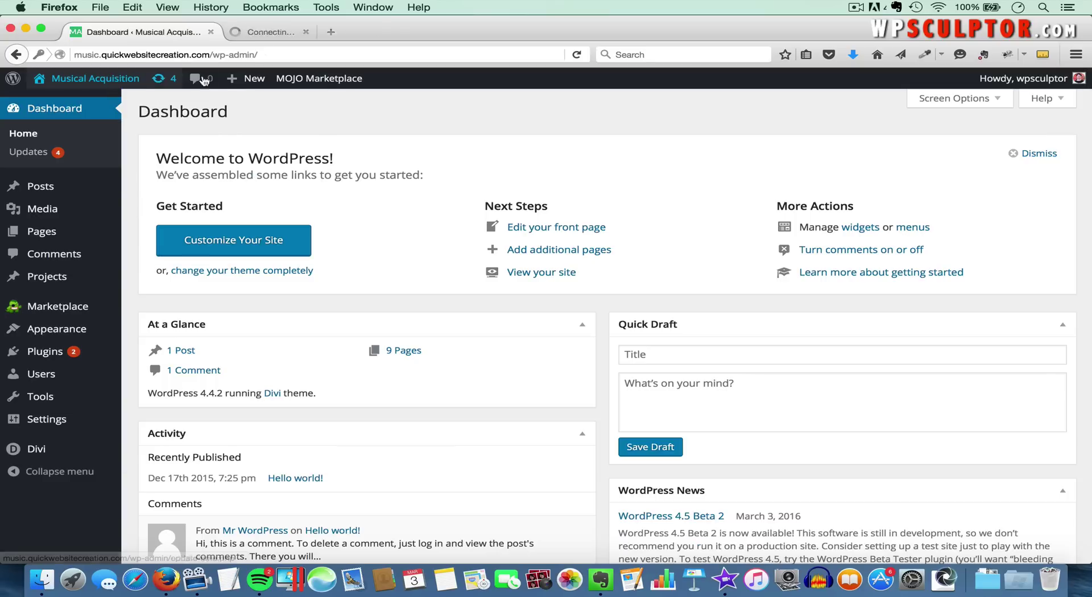
click(284, 33)
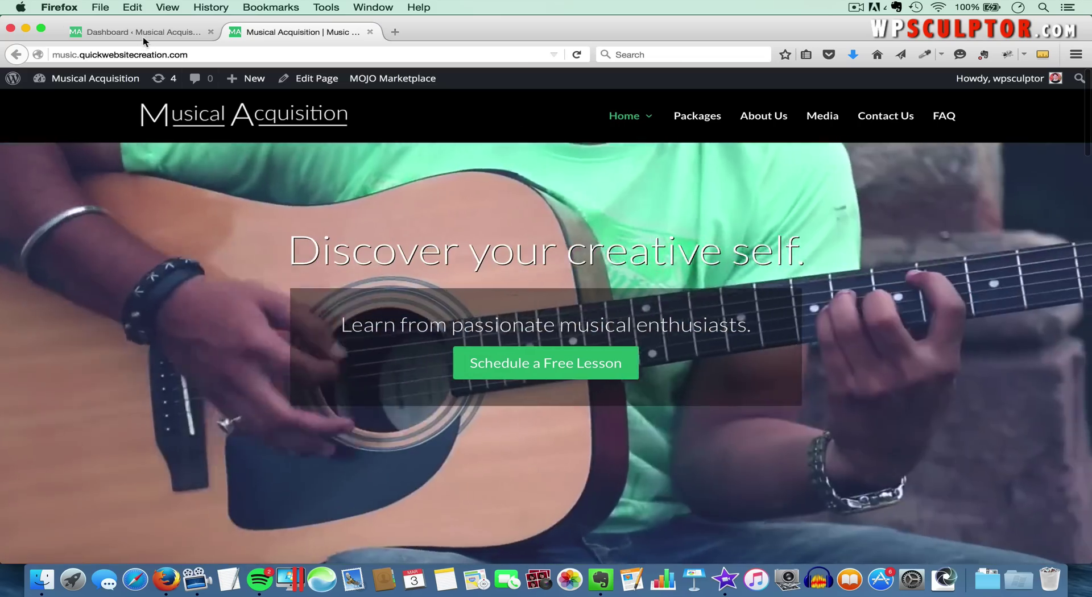
click(143, 35)
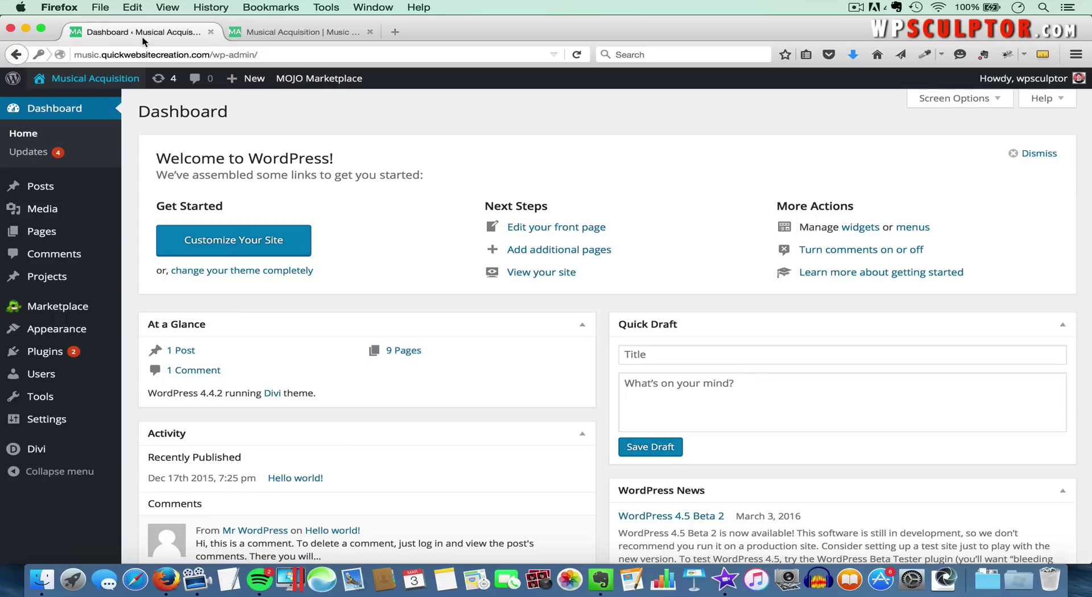
Open the Home front page for editing from the list of all pages and open its first section's settings
mouse_move(41, 232)
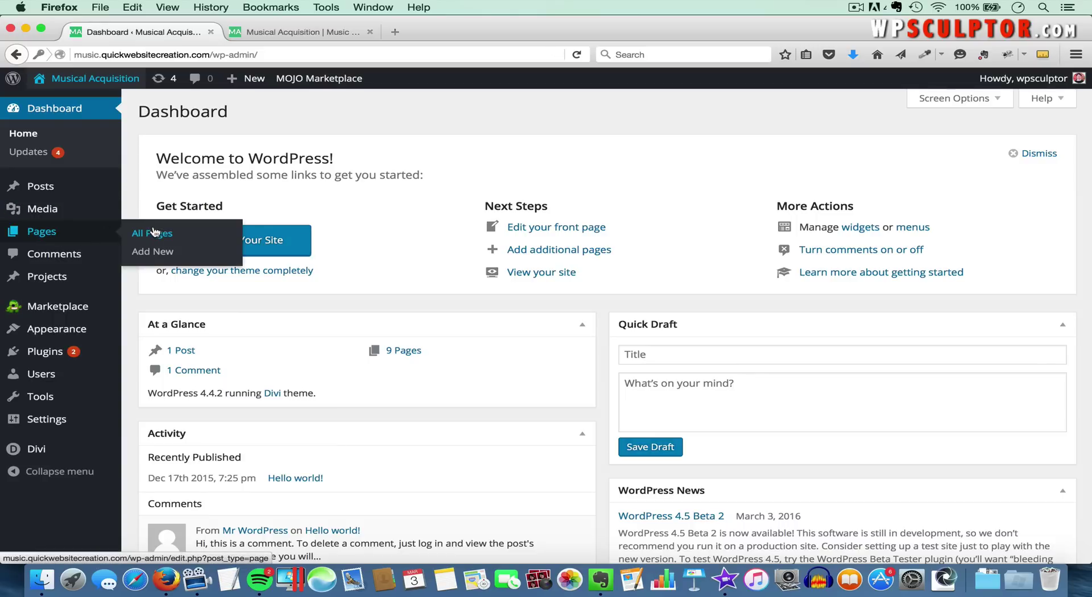
click(152, 233)
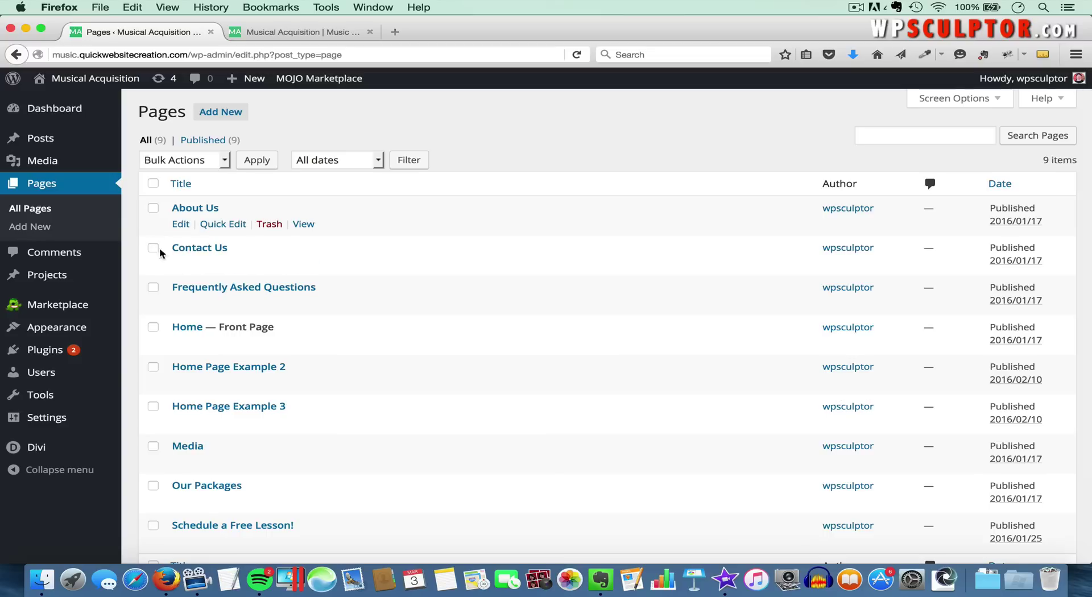
scroll(306, 406, down, 3)
scroll(306, 406, up, 3)
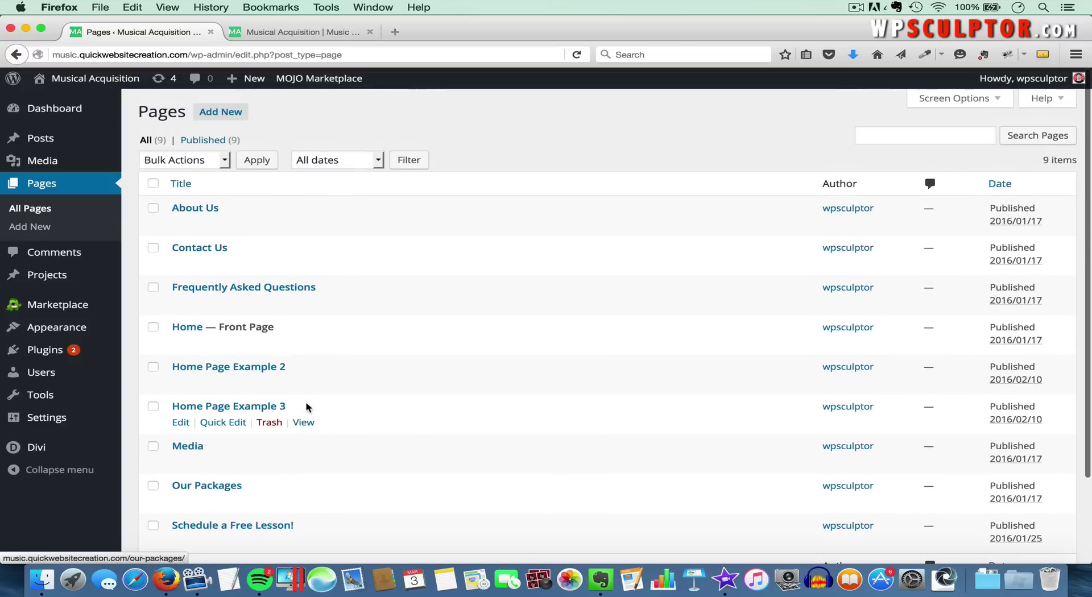
click(188, 328)
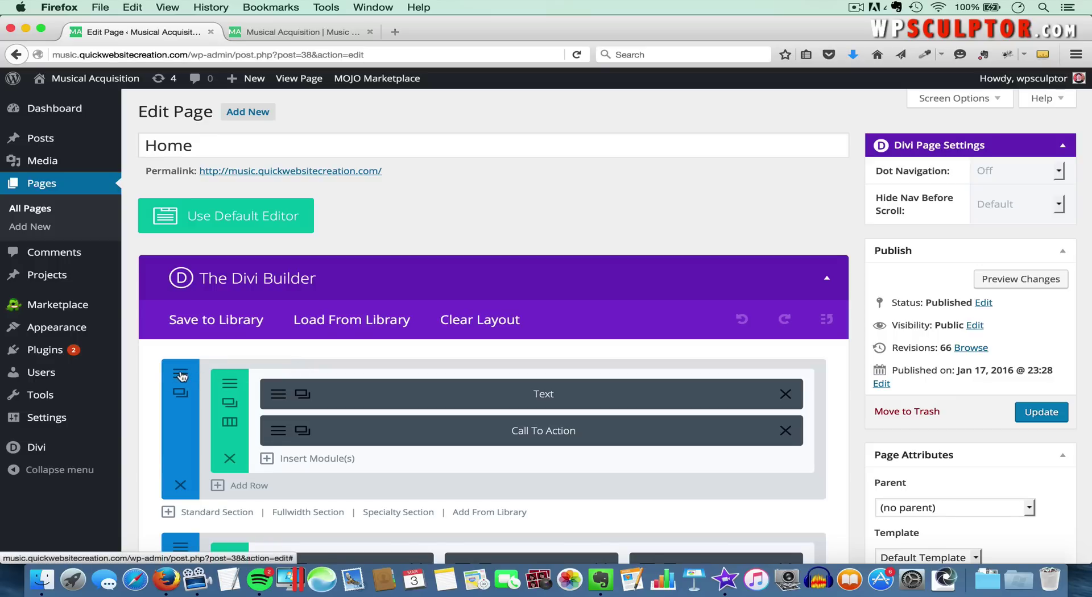
click(180, 373)
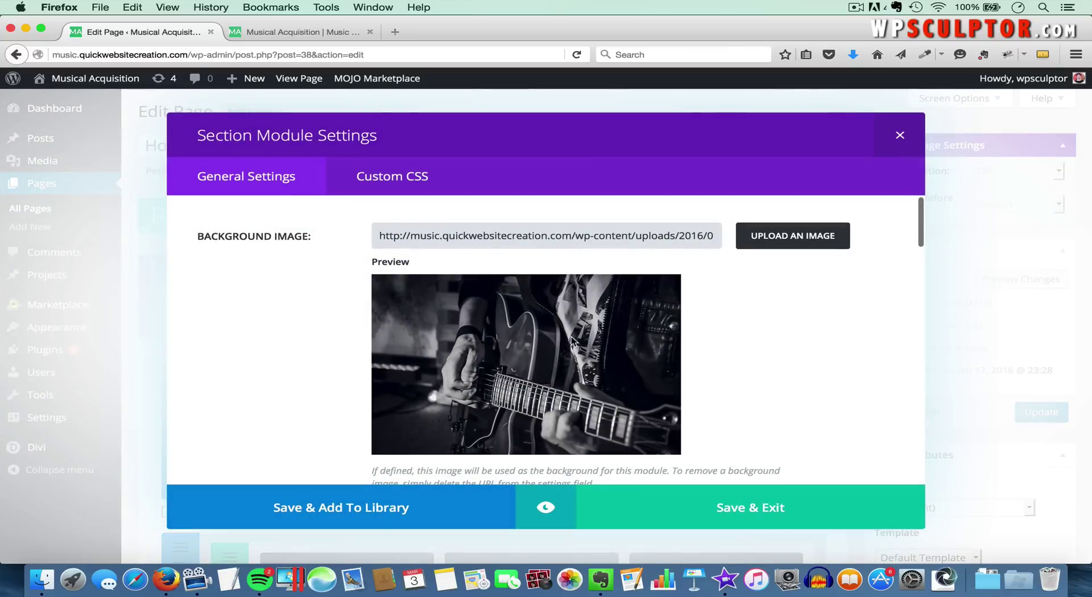
Clear the existing MP4 and WEBM background video URLs in the section's general settings
scroll(669, 378, down, 6)
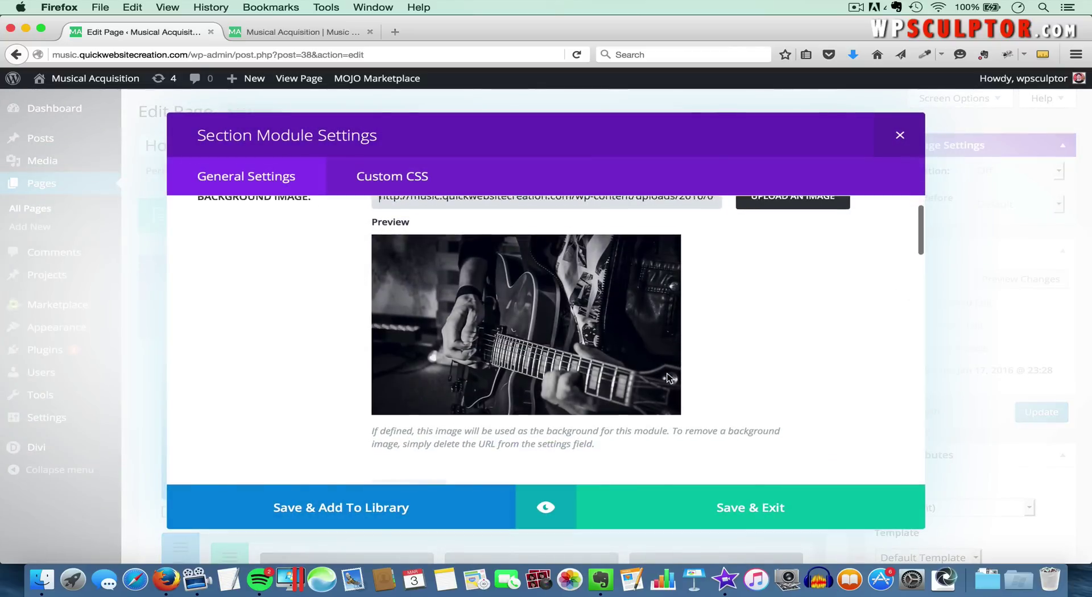
scroll(667, 374, down, 3)
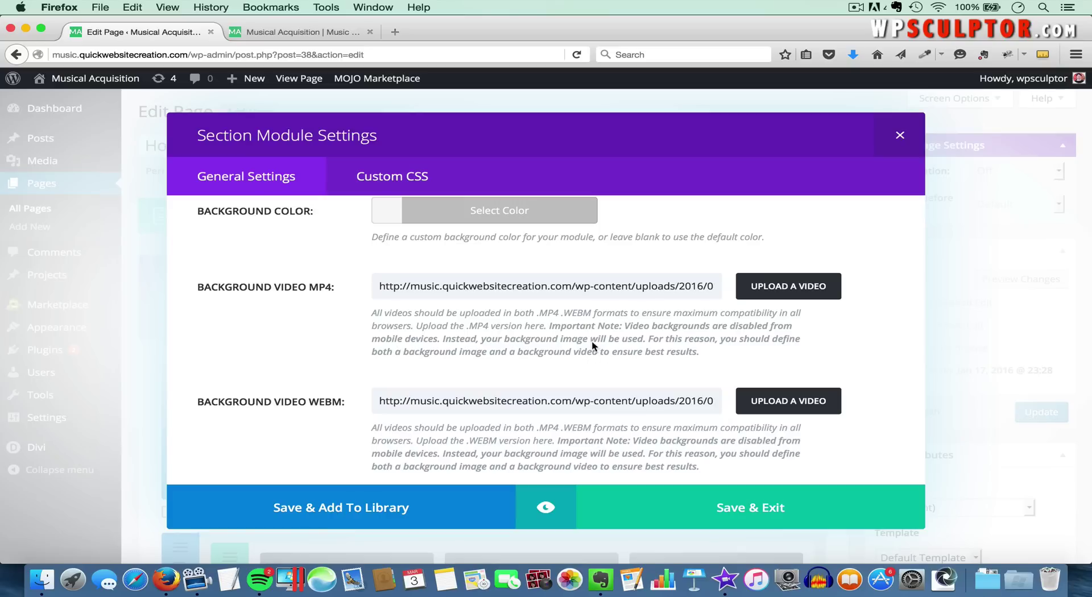
scroll(589, 310, up, 10)
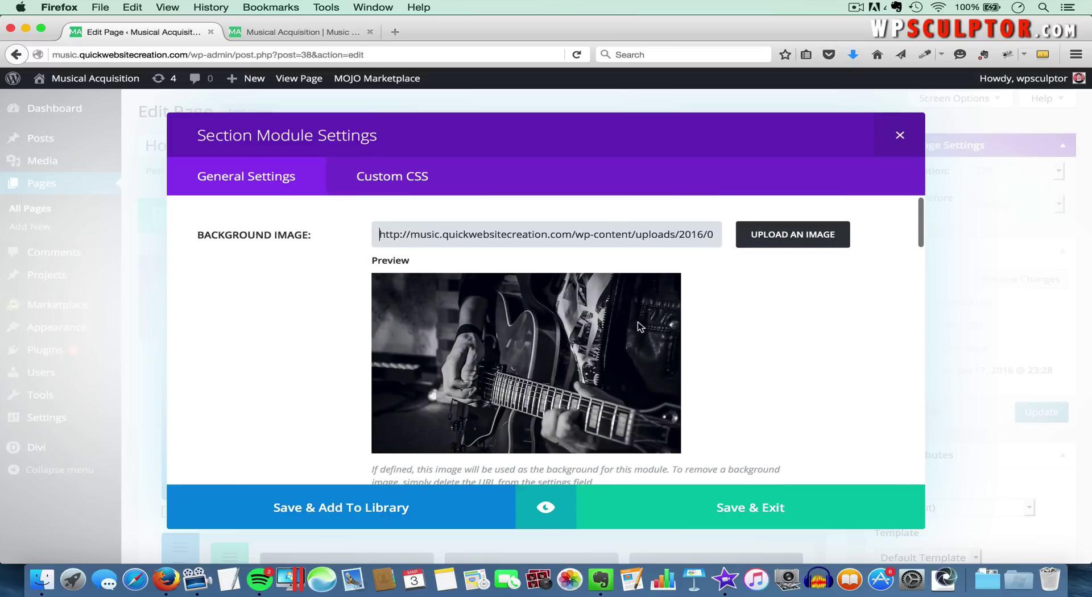
scroll(704, 414, down, 9)
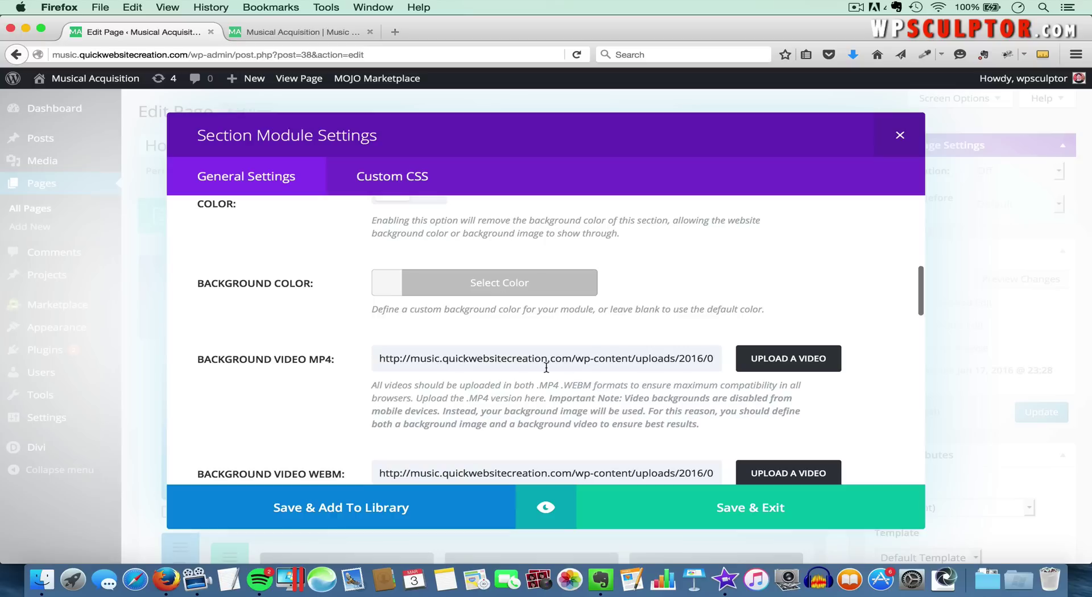
triple_click(390, 359)
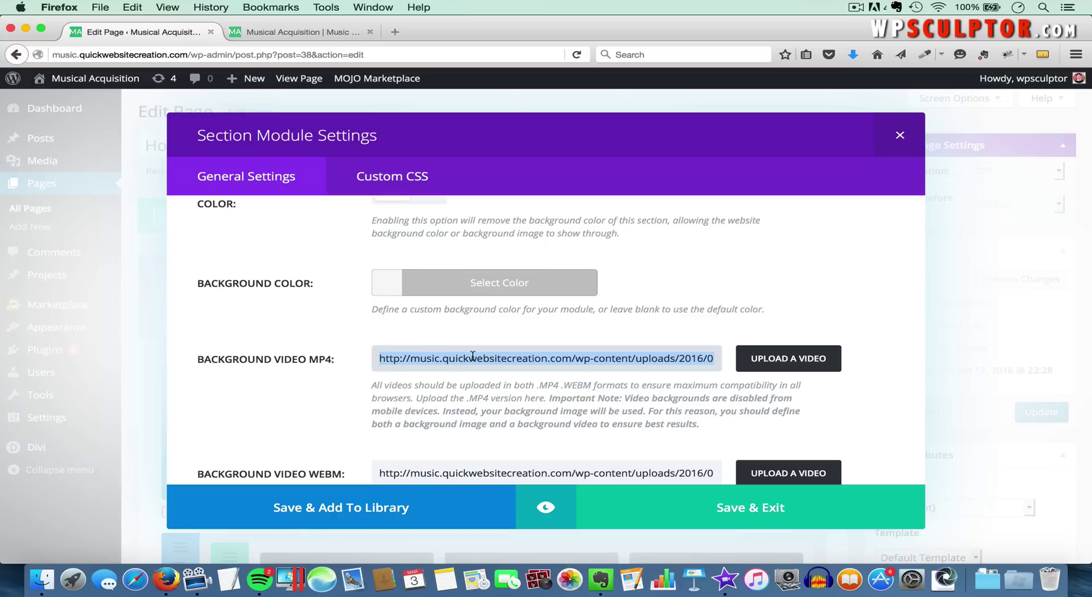
key(BackSpace)
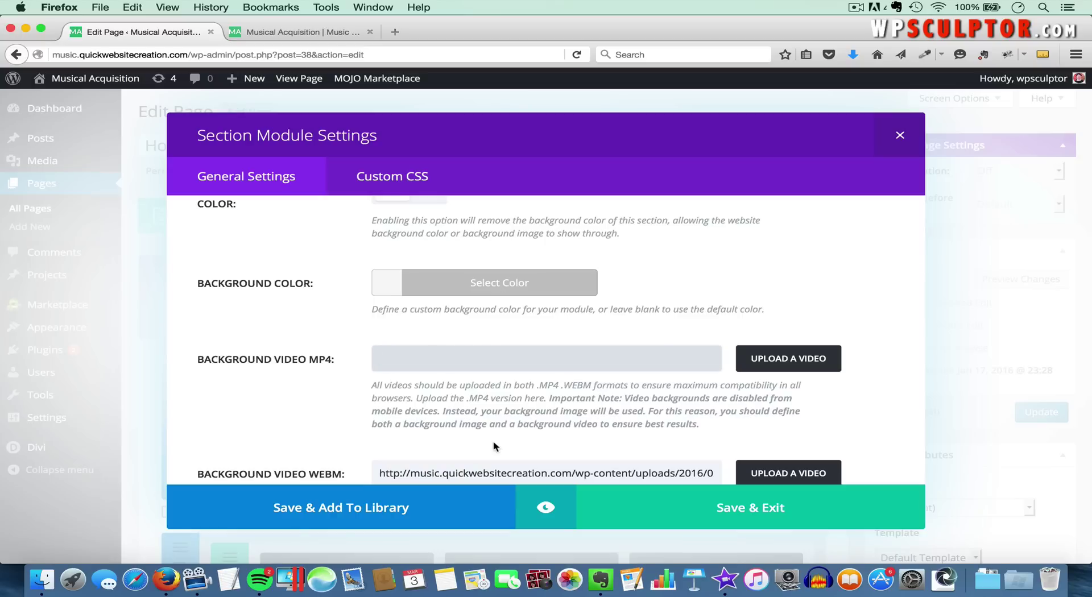
scroll(493, 446, down, 1)
double_click(511, 439)
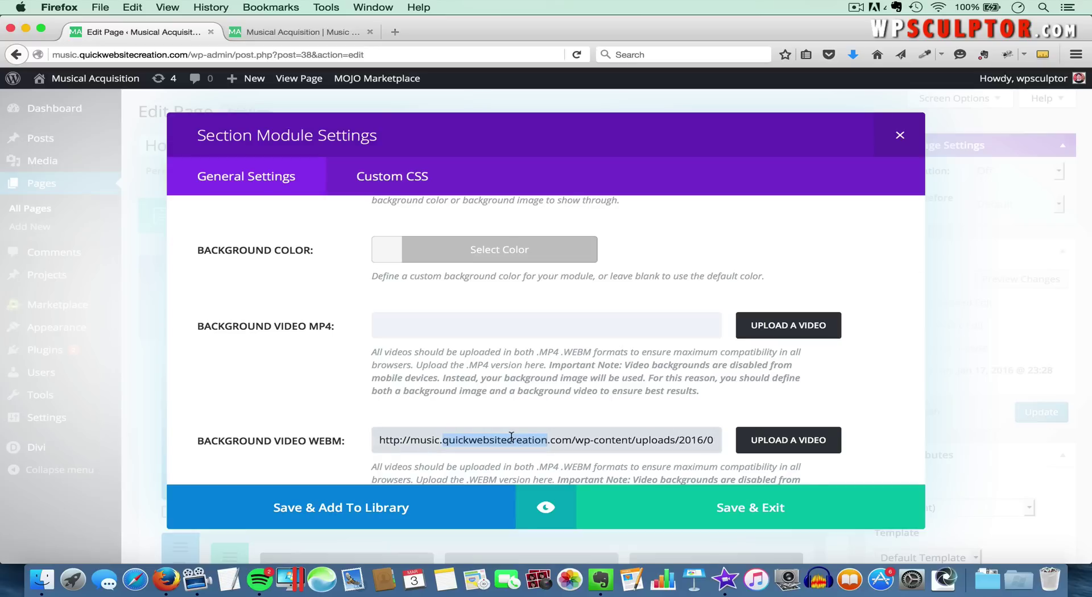
triple_click(511, 437)
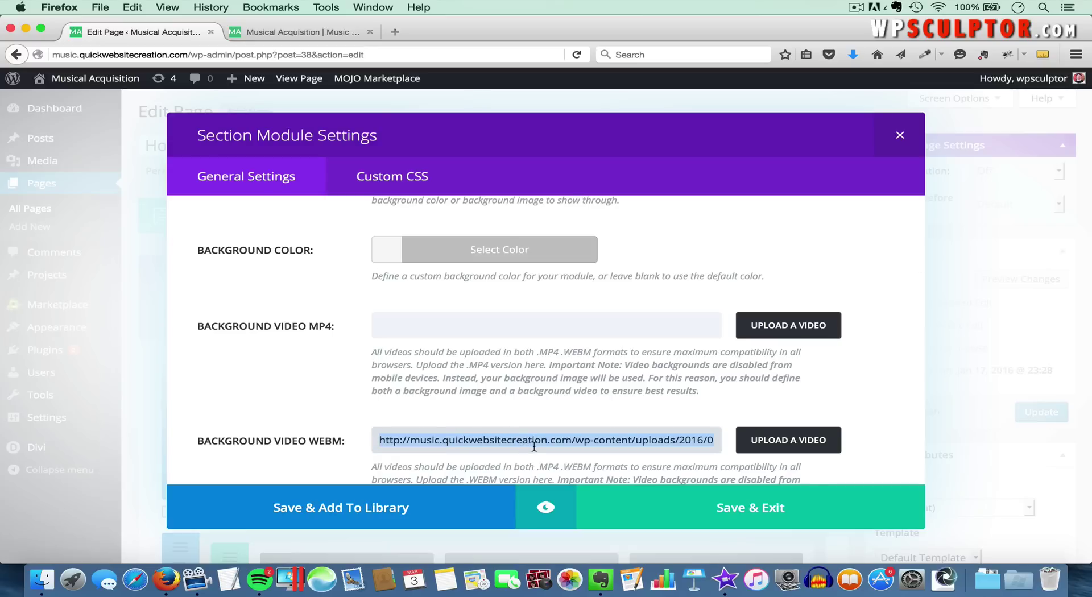
key(BackSpace)
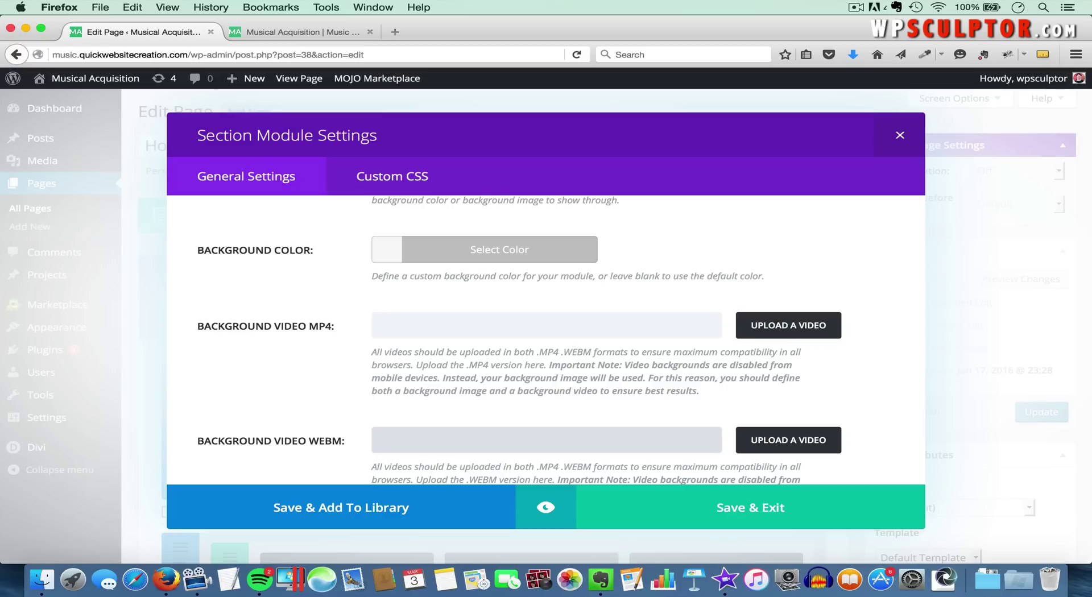
Upload Guitar_Video_converted.mp4 from the Desktop and set it as the section's MP4 background video
click(790, 327)
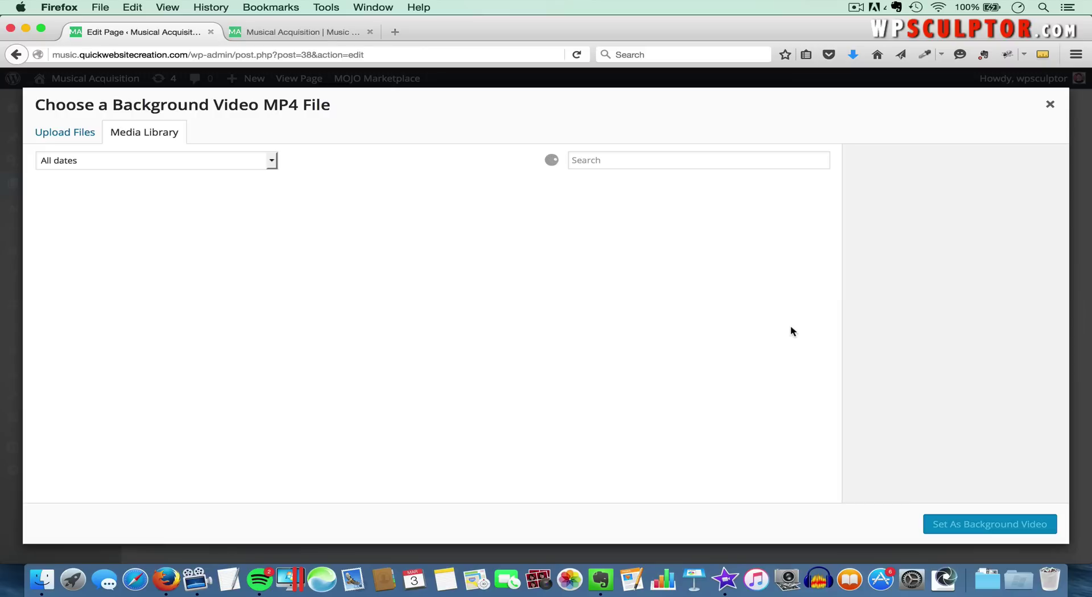
click(81, 133)
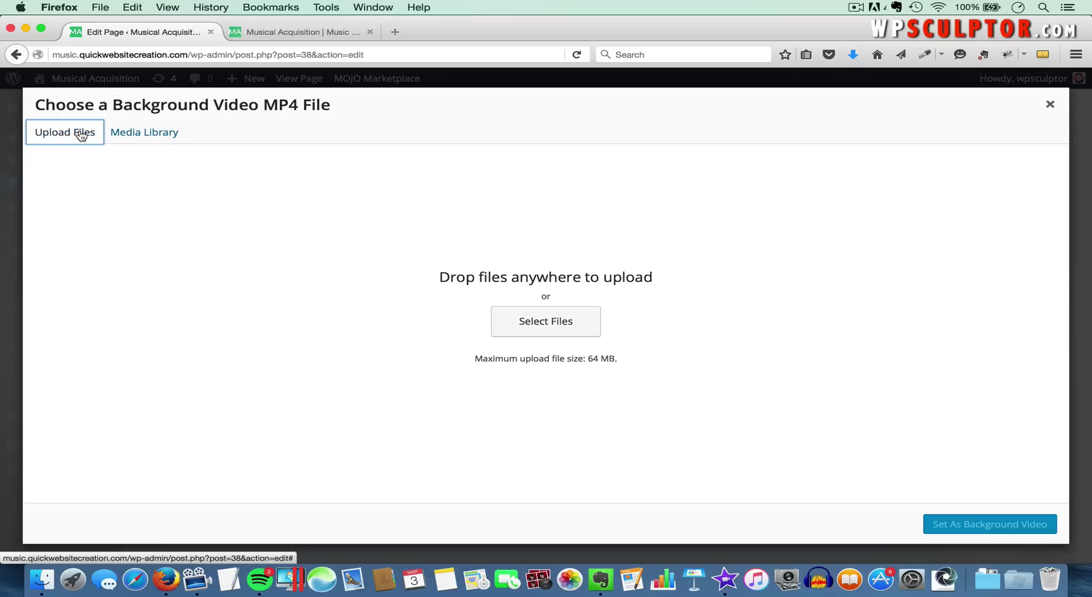
click(536, 329)
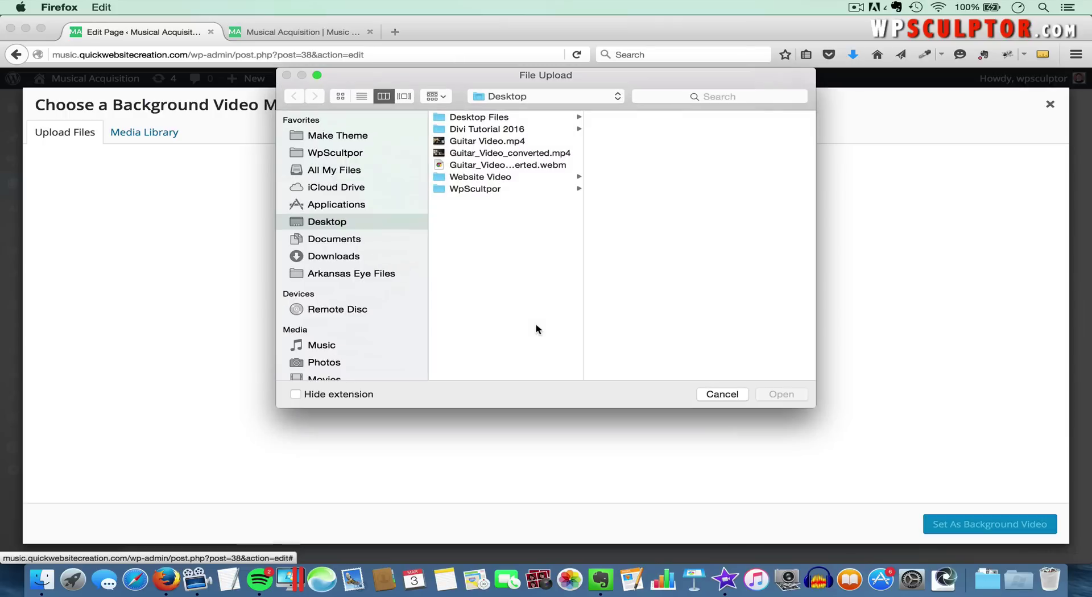
click(532, 157)
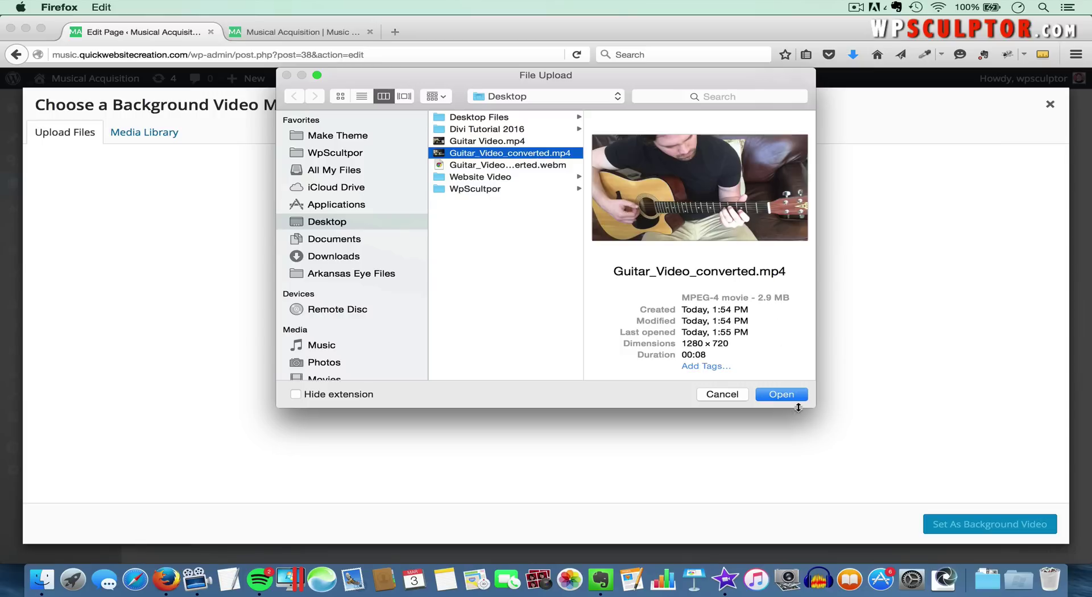
click(782, 394)
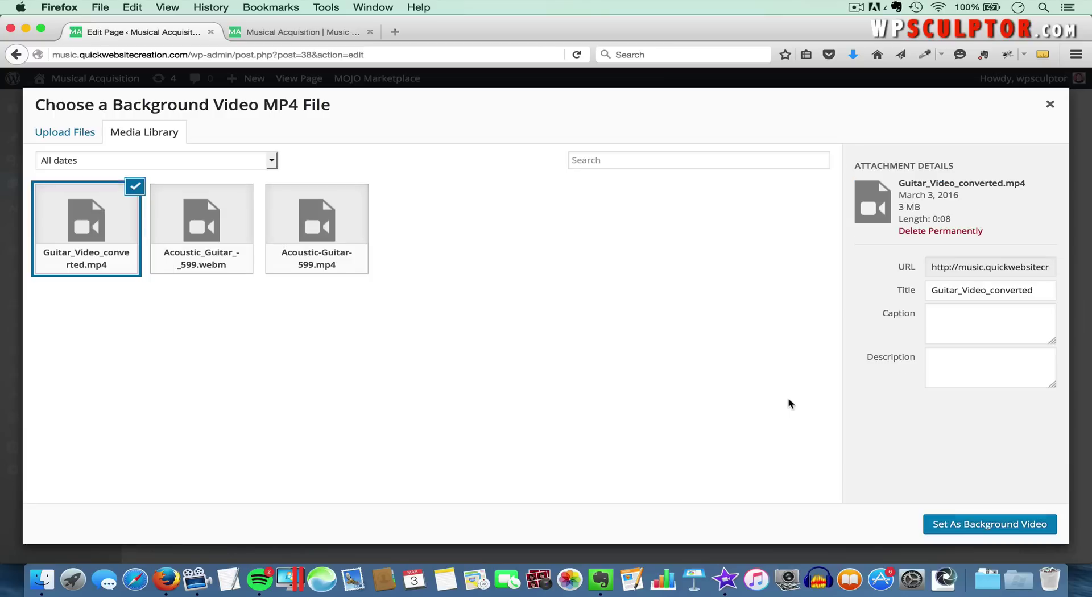
click(999, 526)
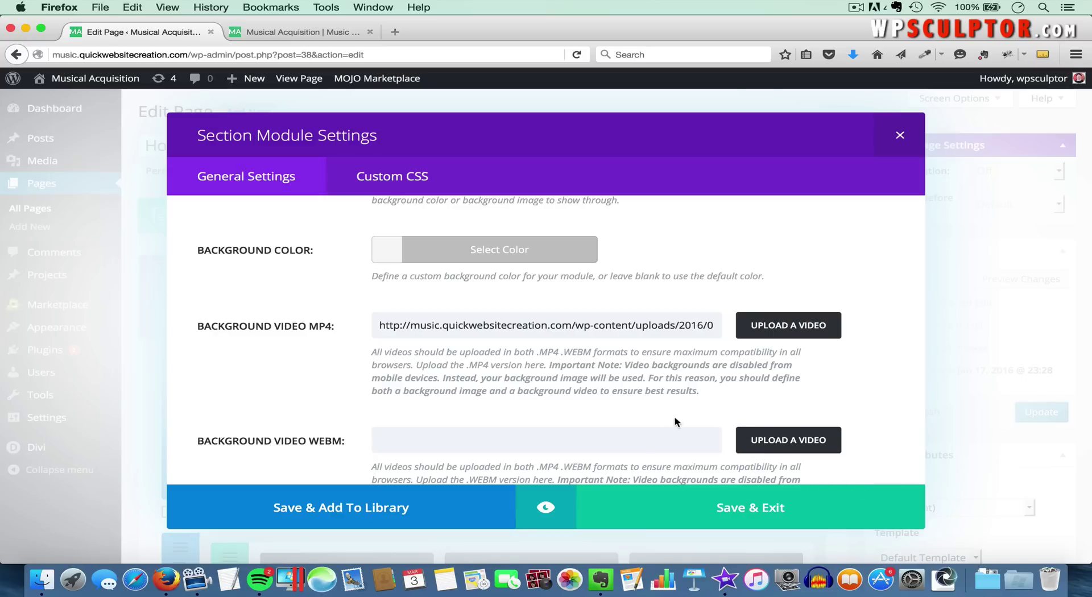
Upload Guitar_Video_converted.webm from the Desktop as the section's WEBM background video, and save and exit the section settings
click(791, 442)
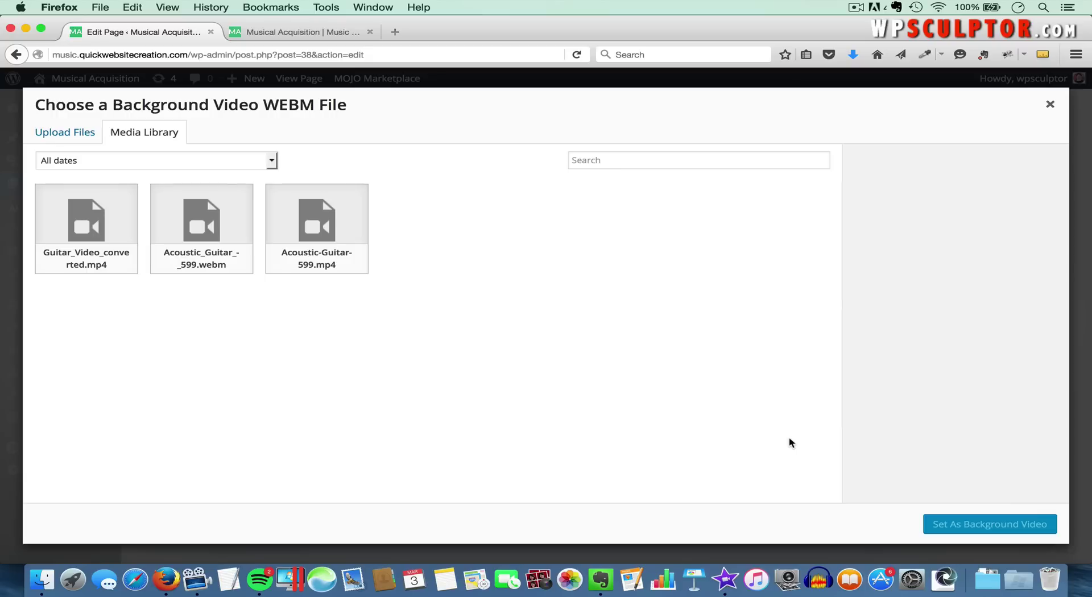
click(63, 138)
click(519, 325)
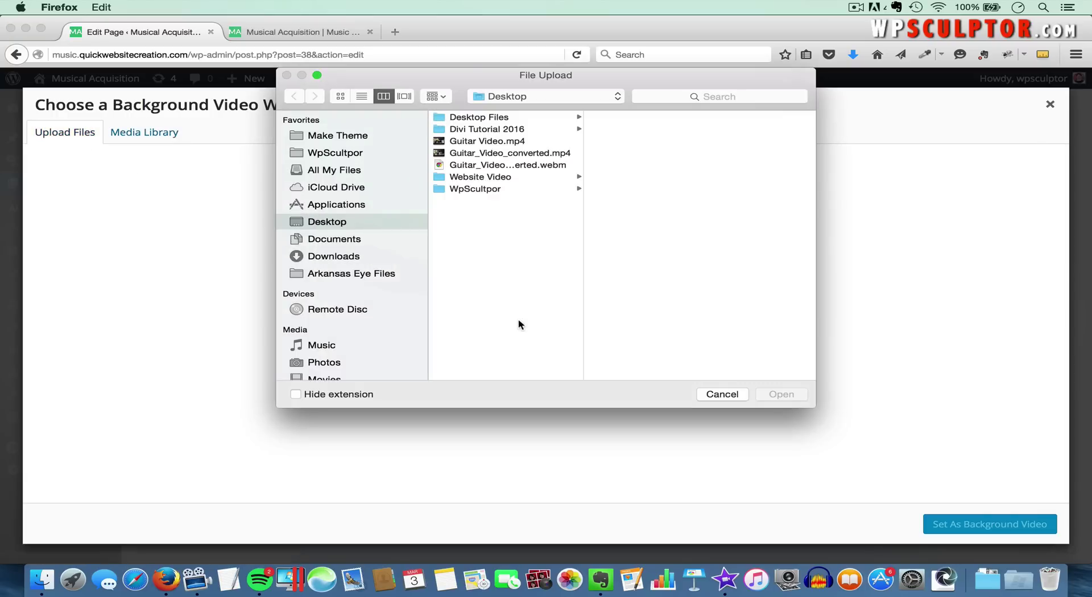
click(547, 167)
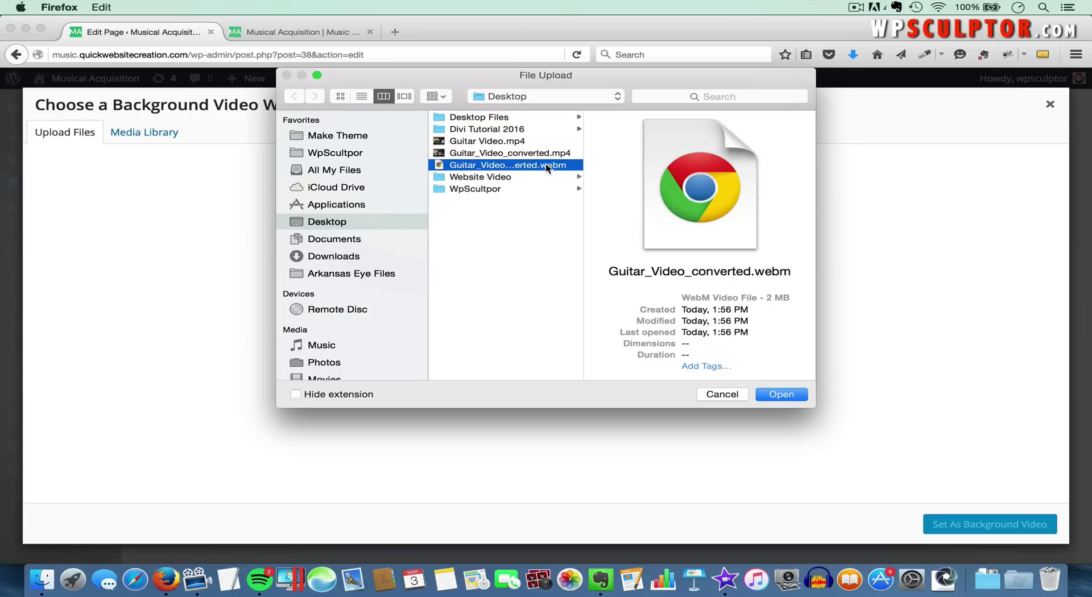
click(776, 394)
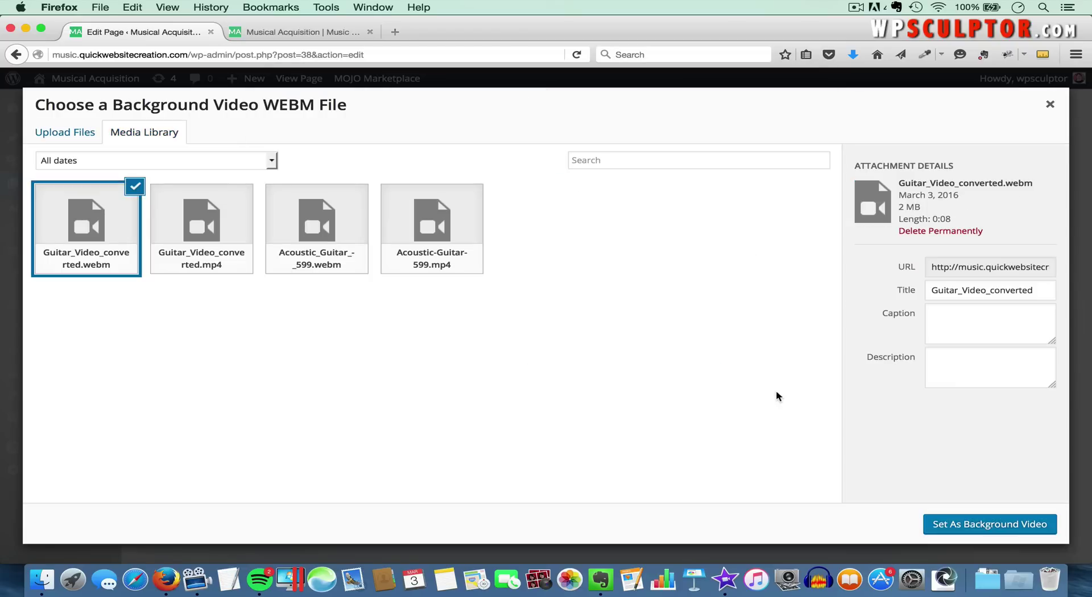
click(984, 524)
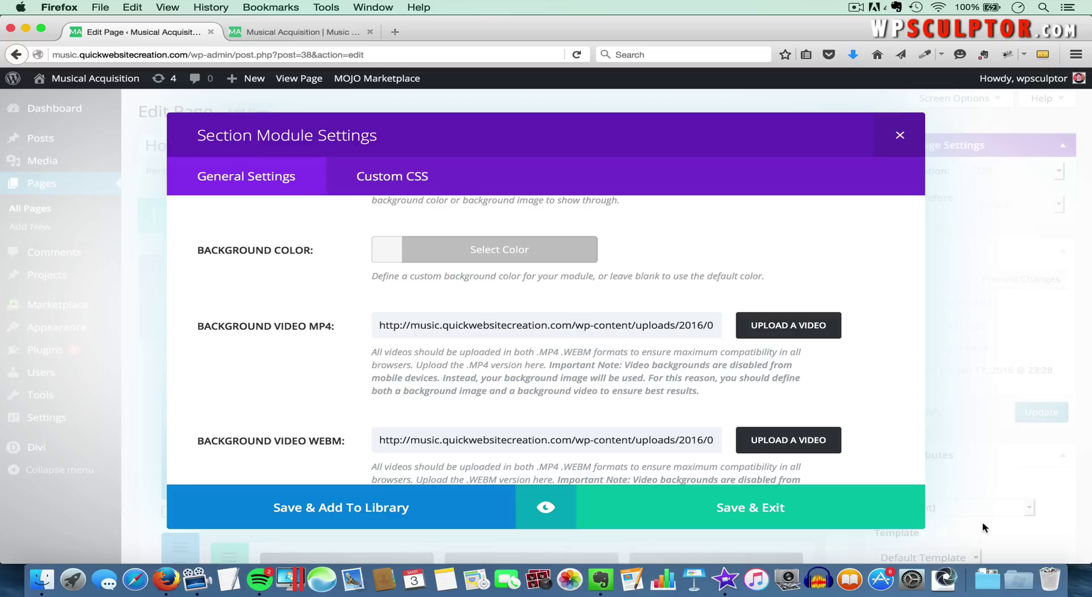
click(778, 505)
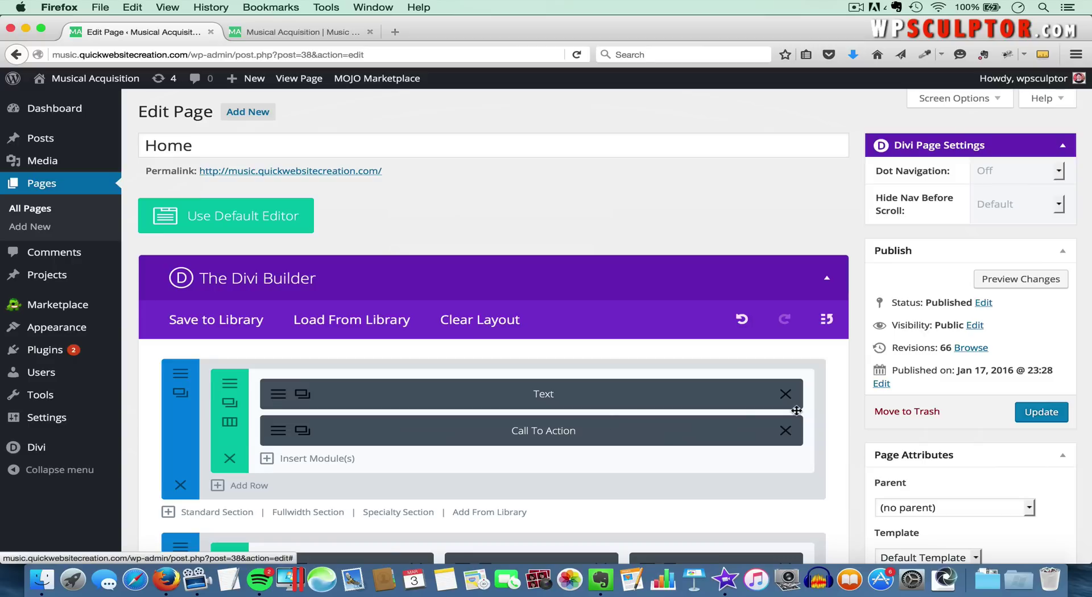
Update the Home page, reload the live site's home page and review it with the new background video
click(1043, 412)
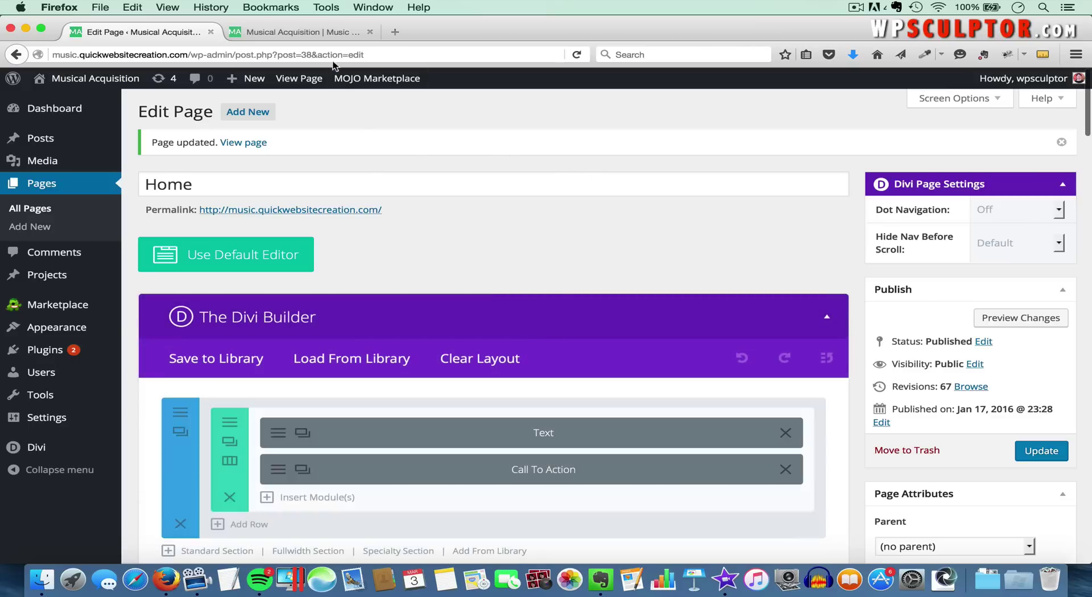
click(305, 31)
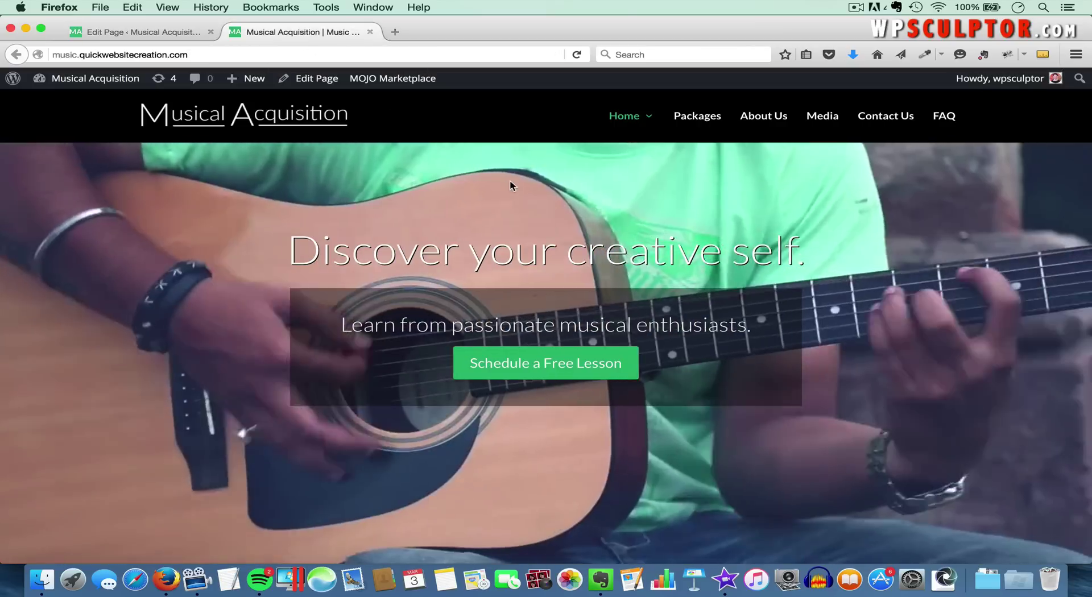
click(343, 120)
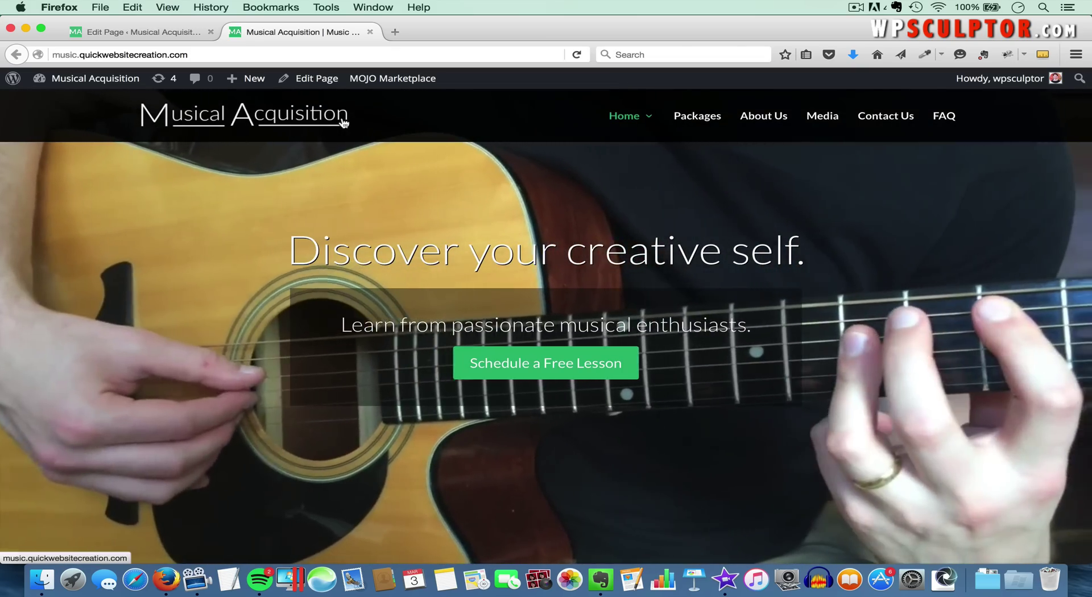
scroll(719, 411, down, 2)
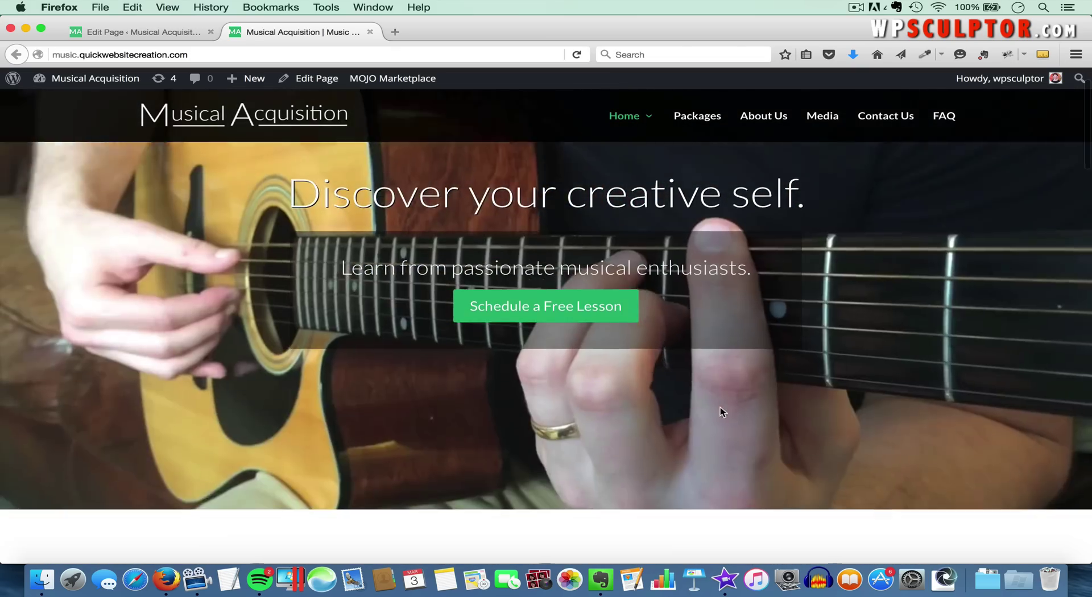
scroll(720, 409, down, 15)
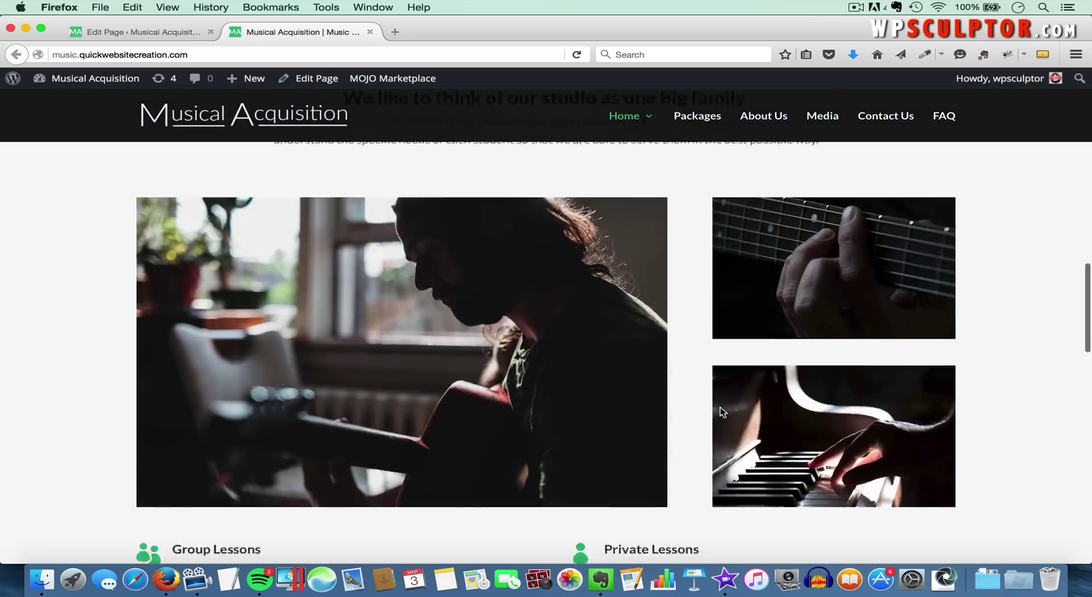
scroll(720, 407, down, 4)
scroll(721, 409, up, 20)
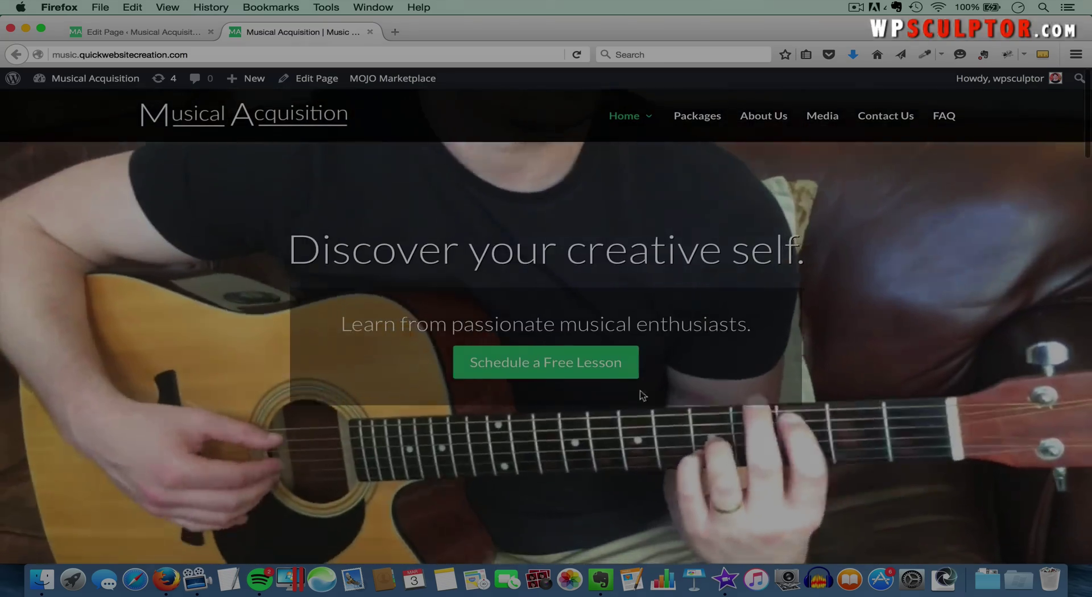